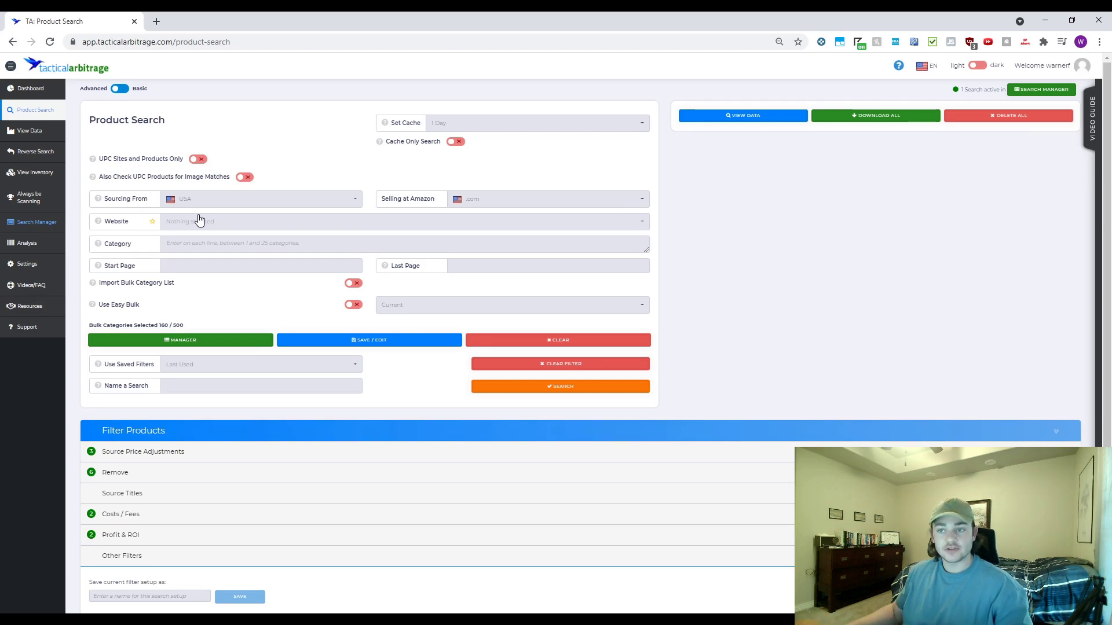
Choose iherb.com (UPC / EAN) as the source website for the product search.
click(199, 219)
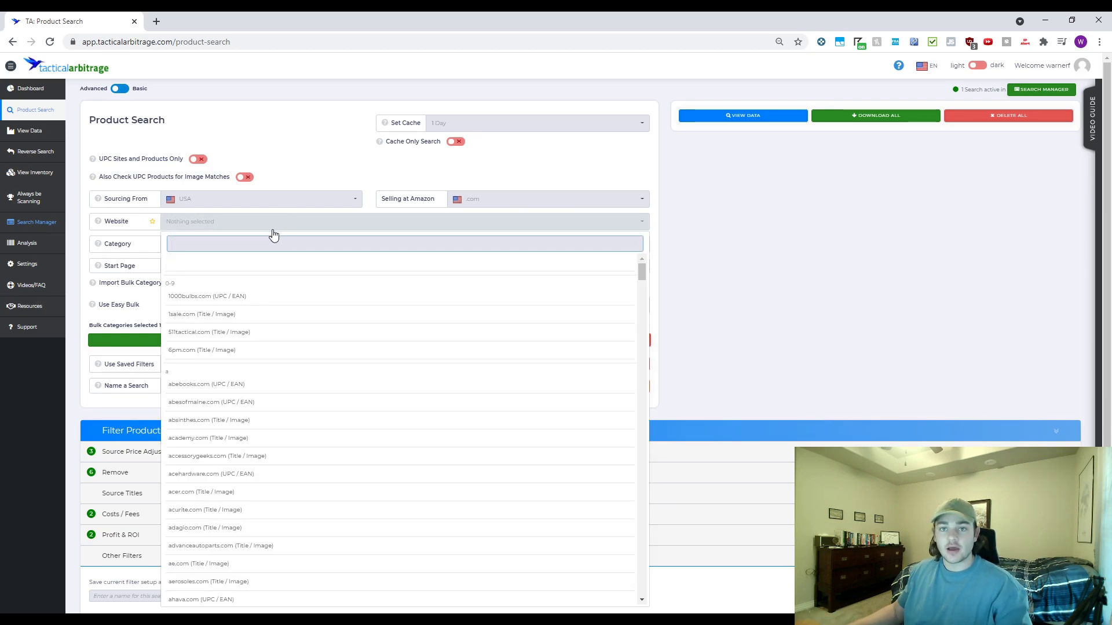
text(iherb)
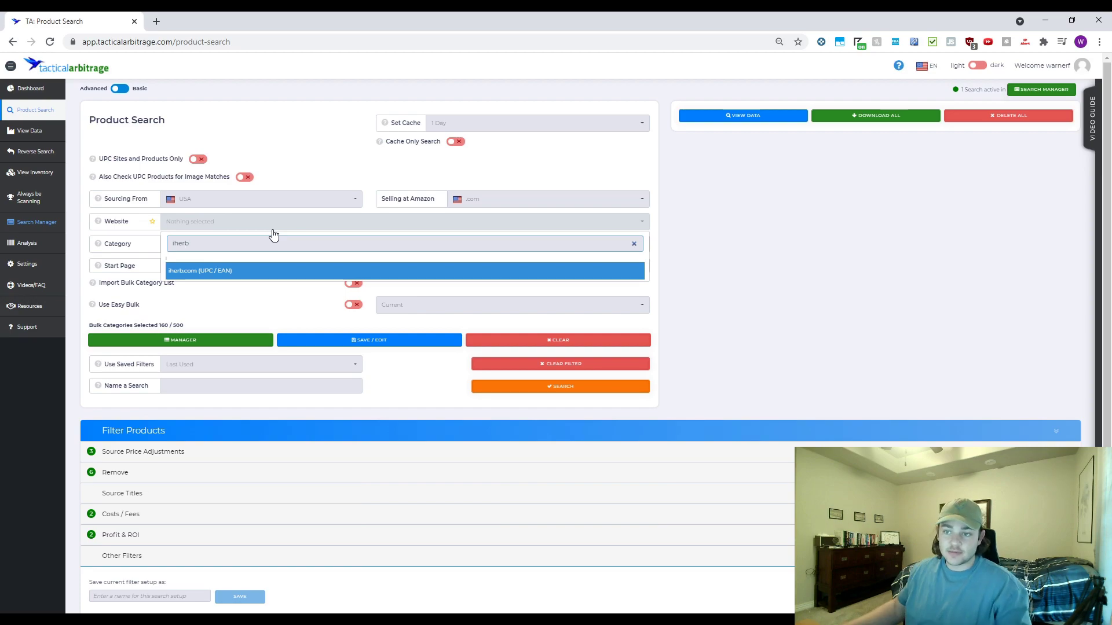
click(246, 267)
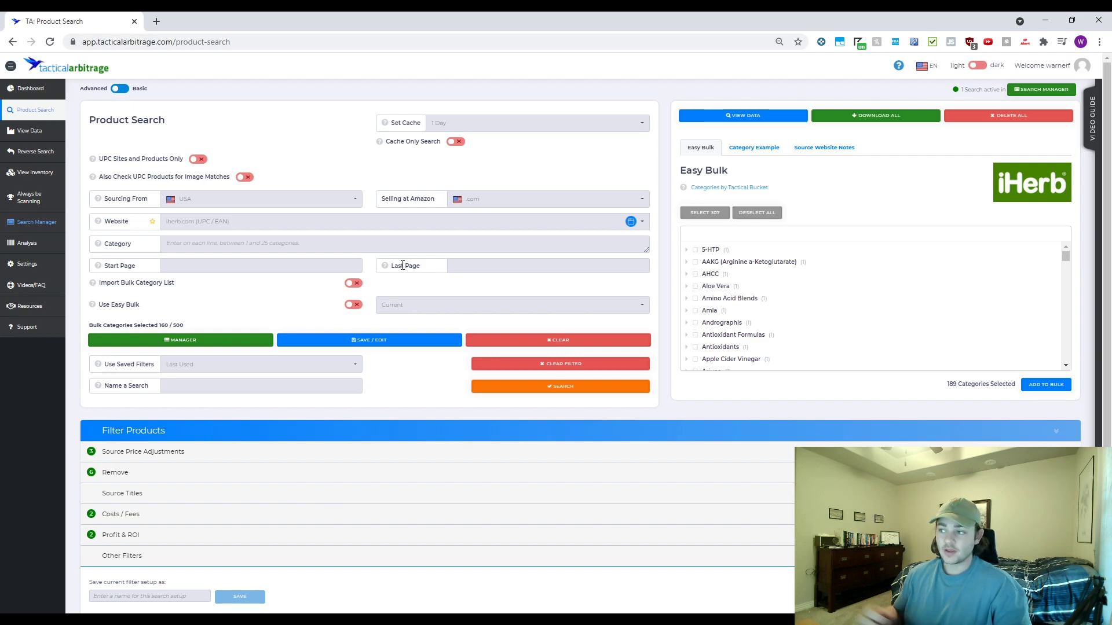
Select all the remaining iHerb categories in the Easy Bulk list.
scroll(737, 297, down, 10)
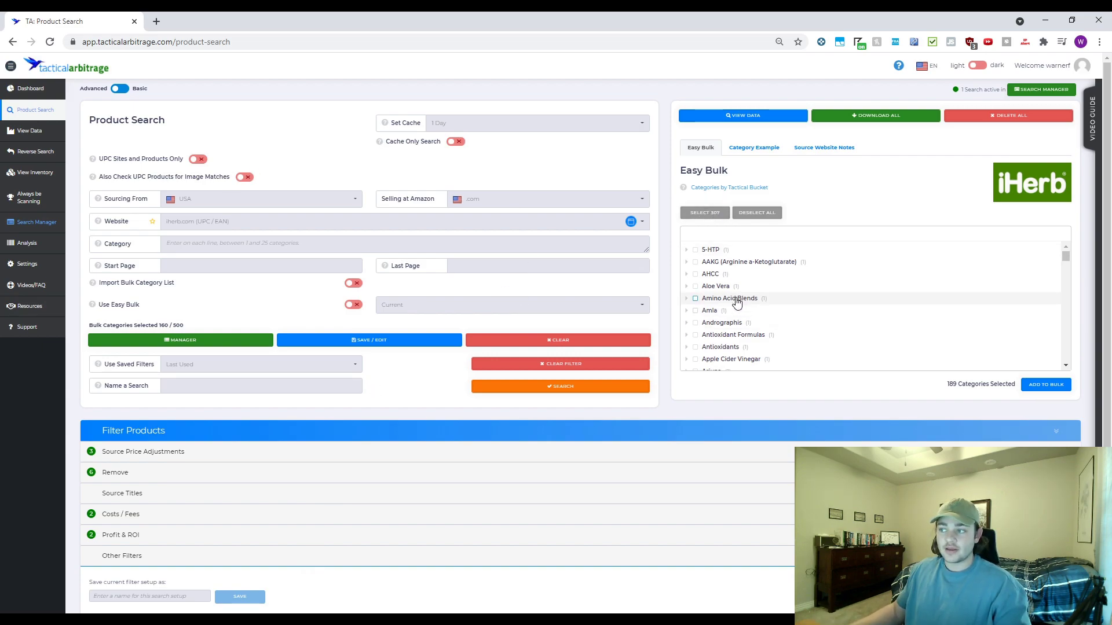
scroll(738, 281, up, 10)
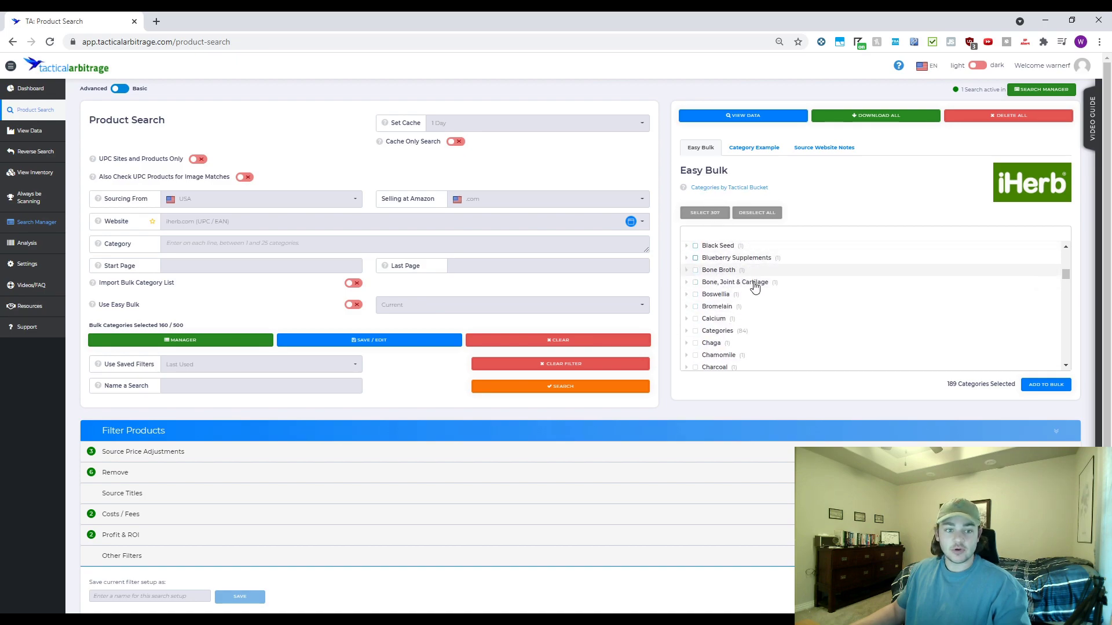
click(716, 216)
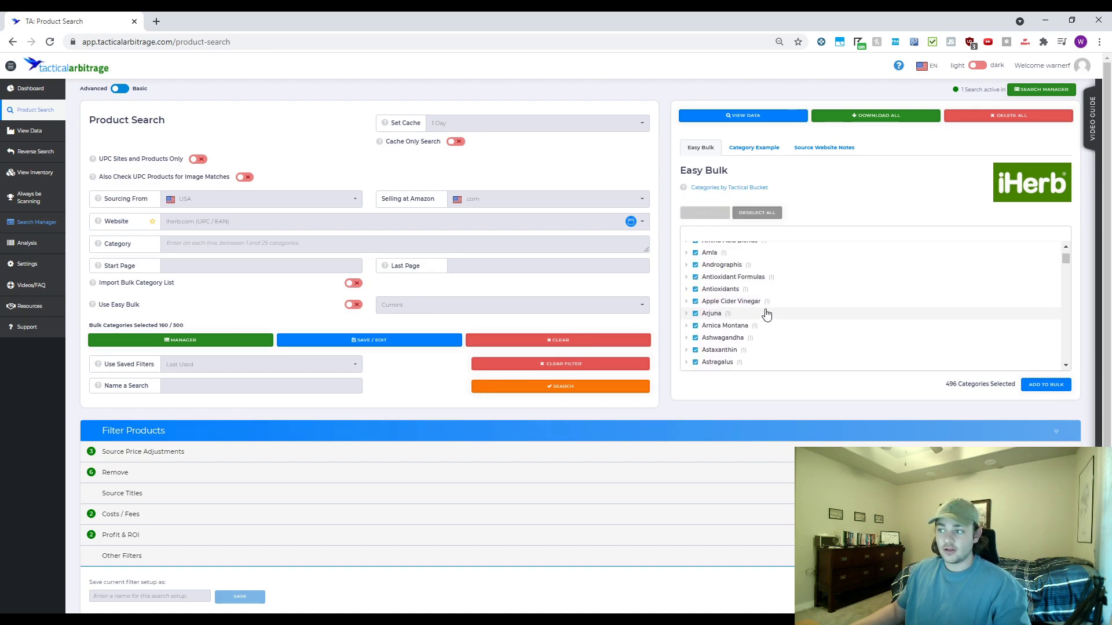
scroll(761, 313, down, 8)
scroll(757, 314, up, 10)
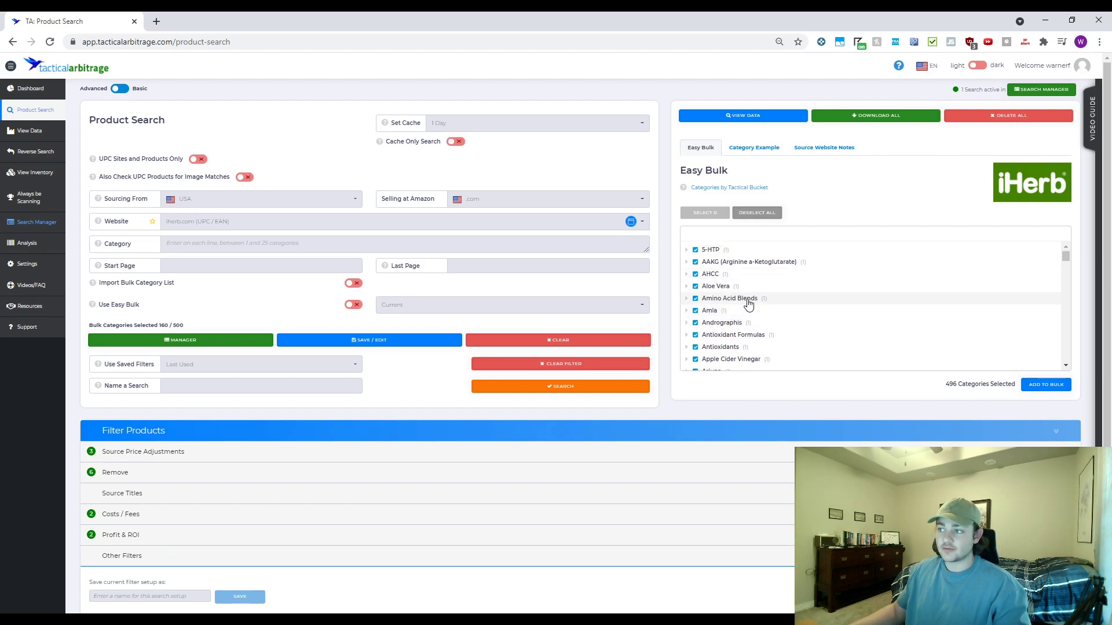
Clear the current Easy Bulk category list completely.
click(534, 338)
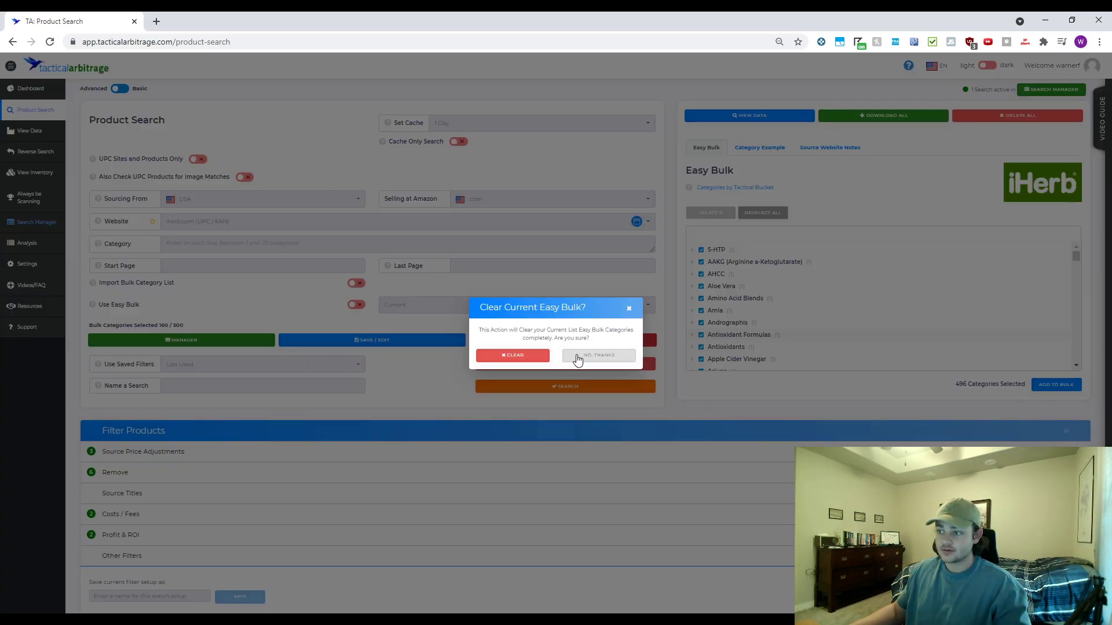
click(579, 356)
click(552, 340)
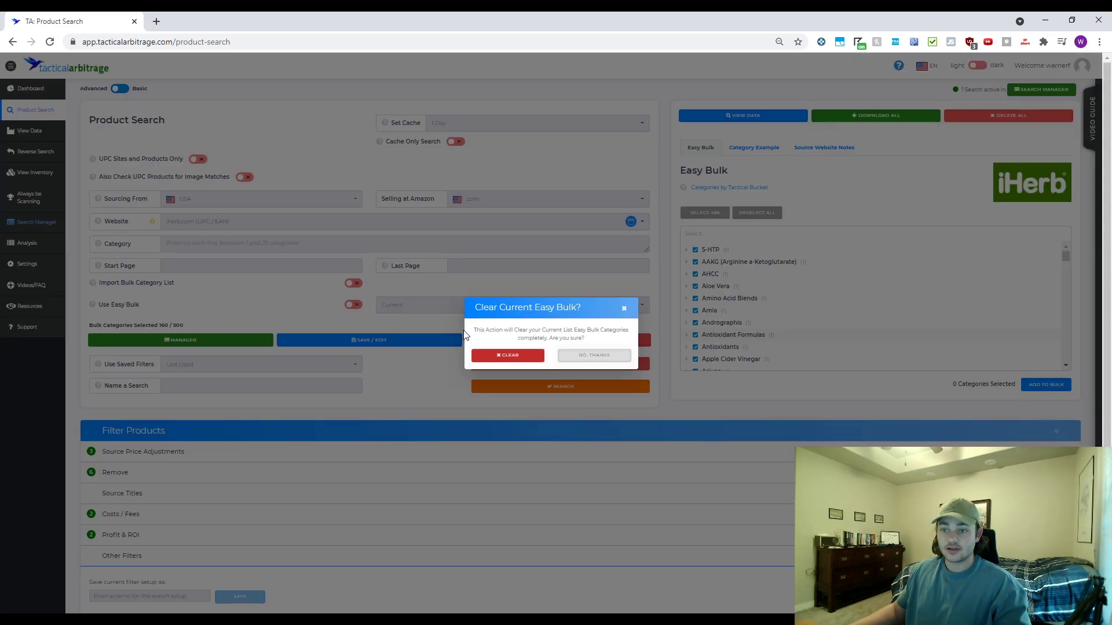
click(507, 355)
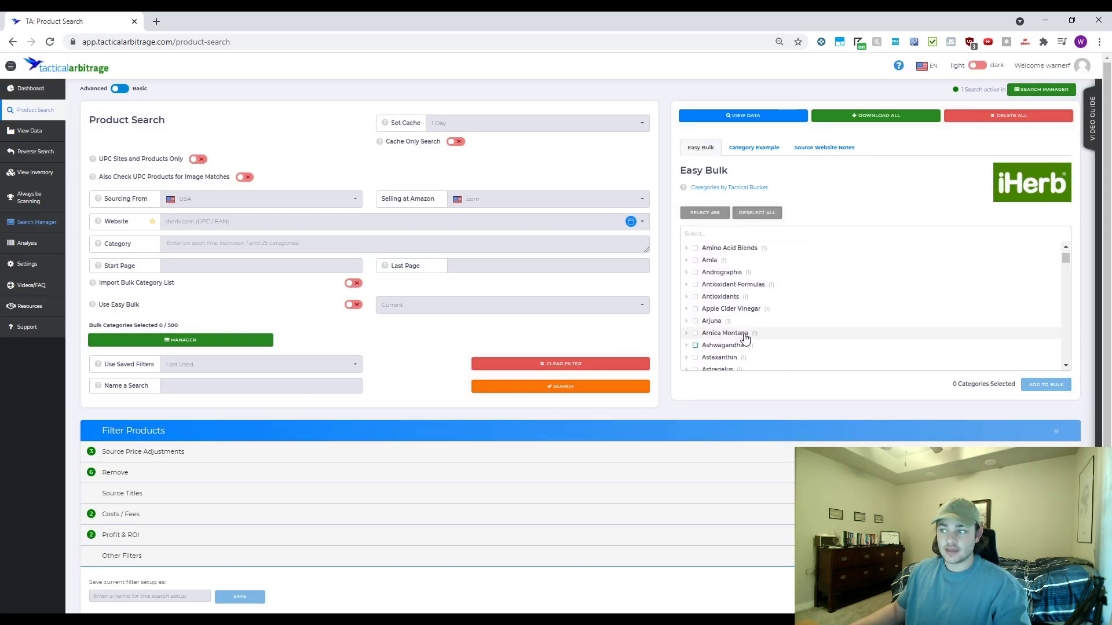
Select all iHerb categories in the Easy Bulk list and add them to the bulk search.
click(714, 218)
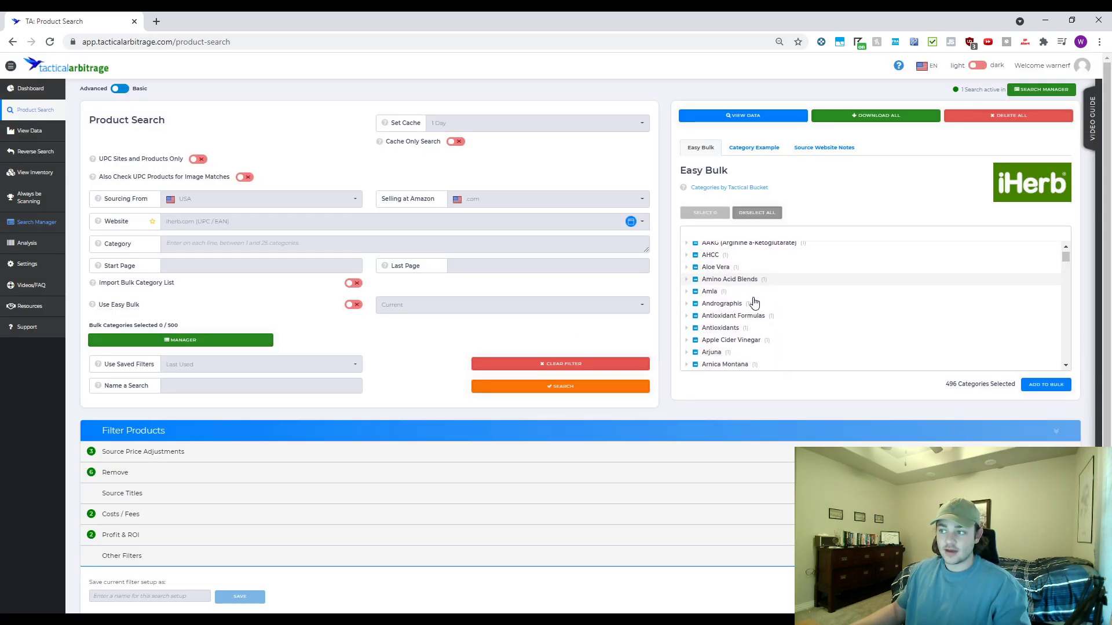
click(1039, 385)
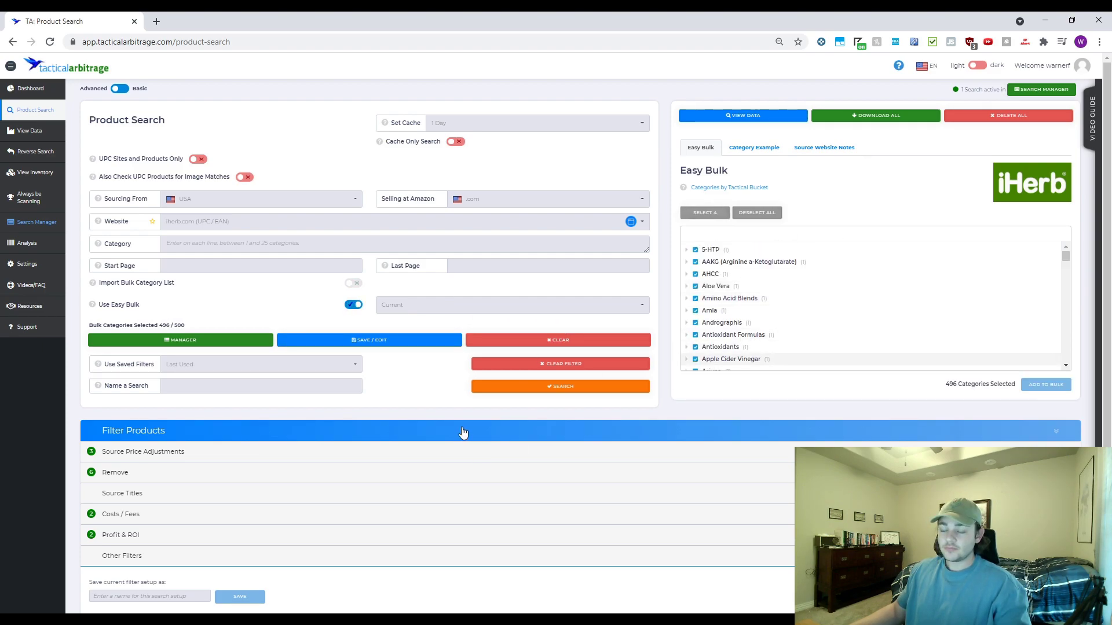
scroll(666, 371, down, 1)
scroll(849, 288, down, 3)
scroll(848, 288, down, 10)
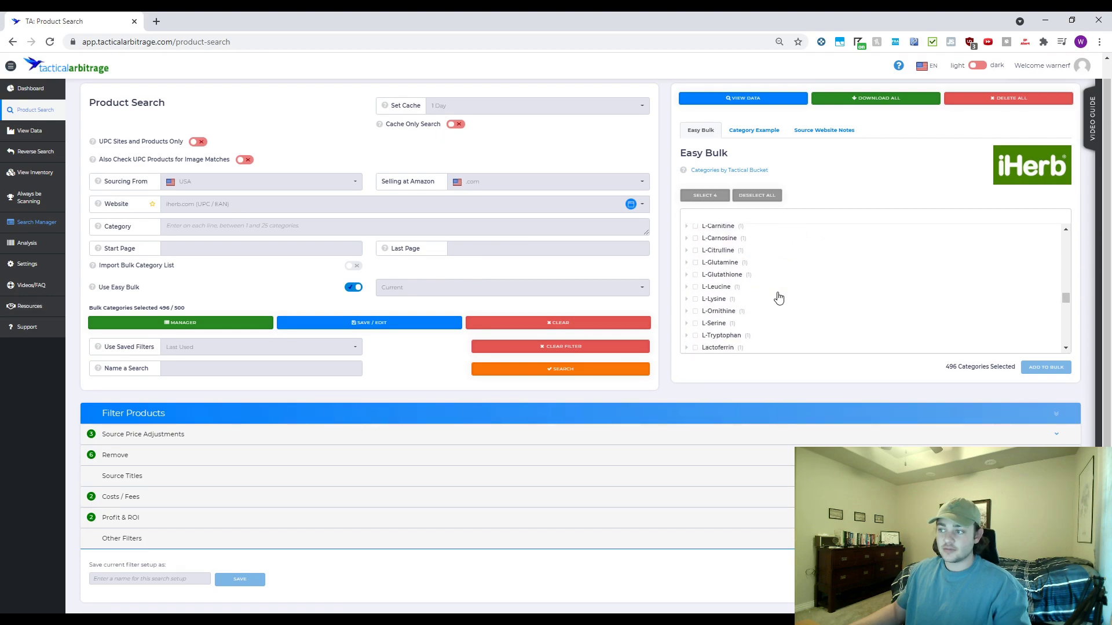
scroll(718, 305, up, 8)
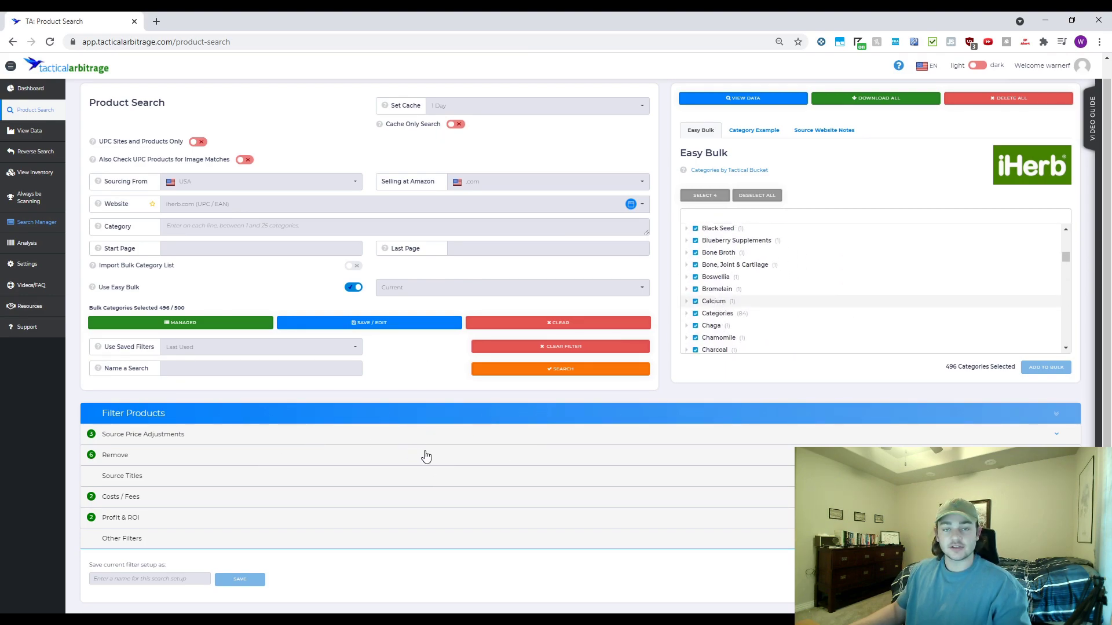
Expand the Source Price Adjustments filters and review the store discount, cashback, gift card and state sales tax settings.
click(298, 434)
scroll(355, 404, down, 2)
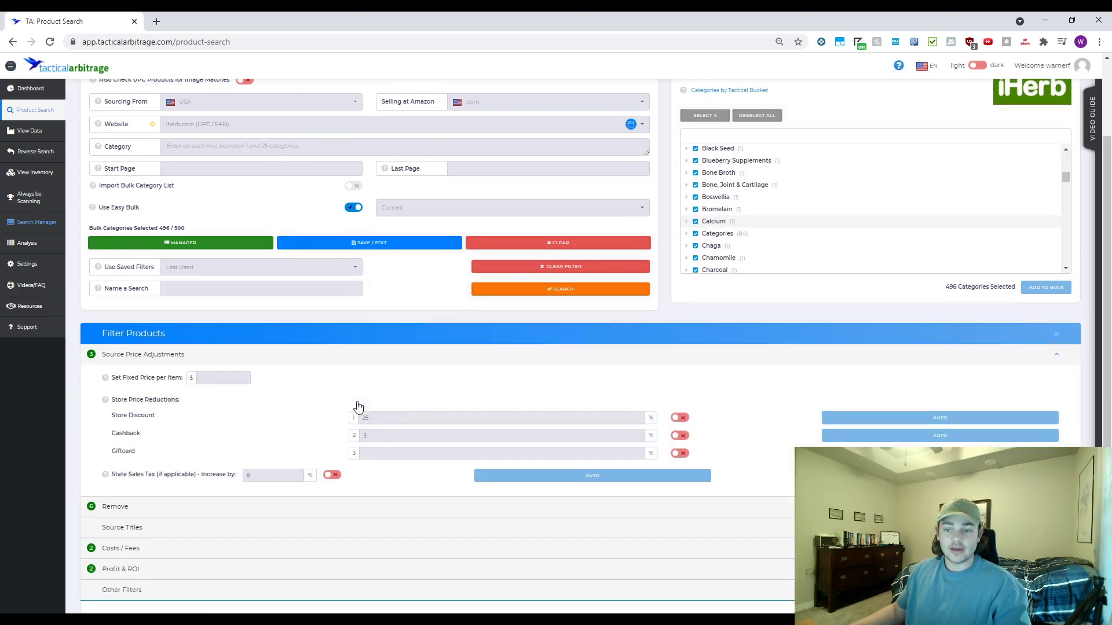
scroll(261, 410, up, 1)
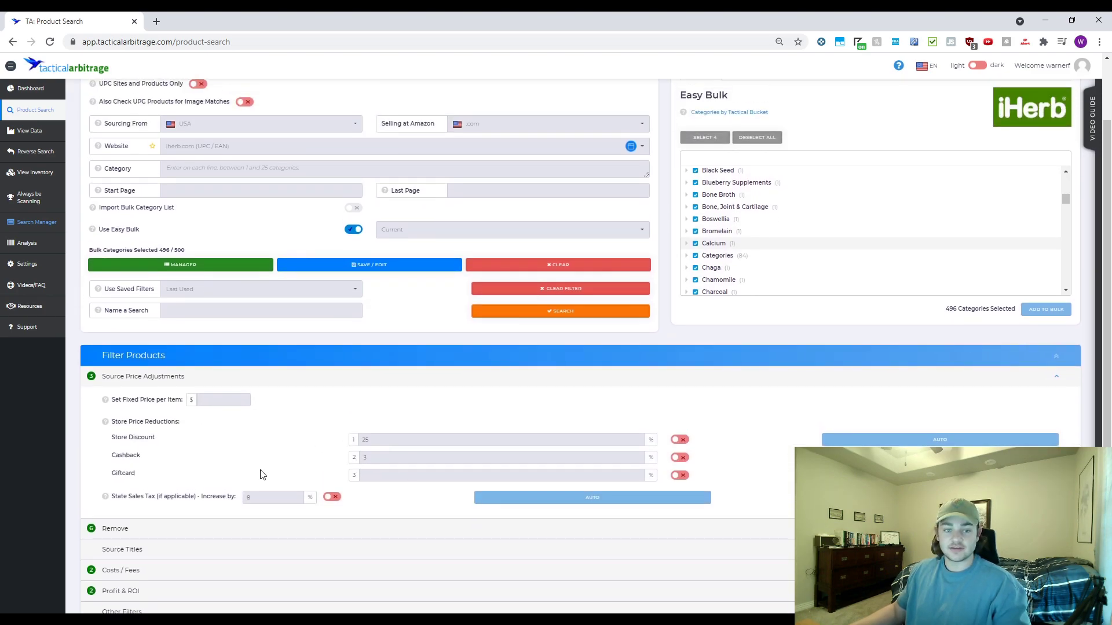
click(385, 441)
click(341, 453)
double_click(396, 458)
click(322, 472)
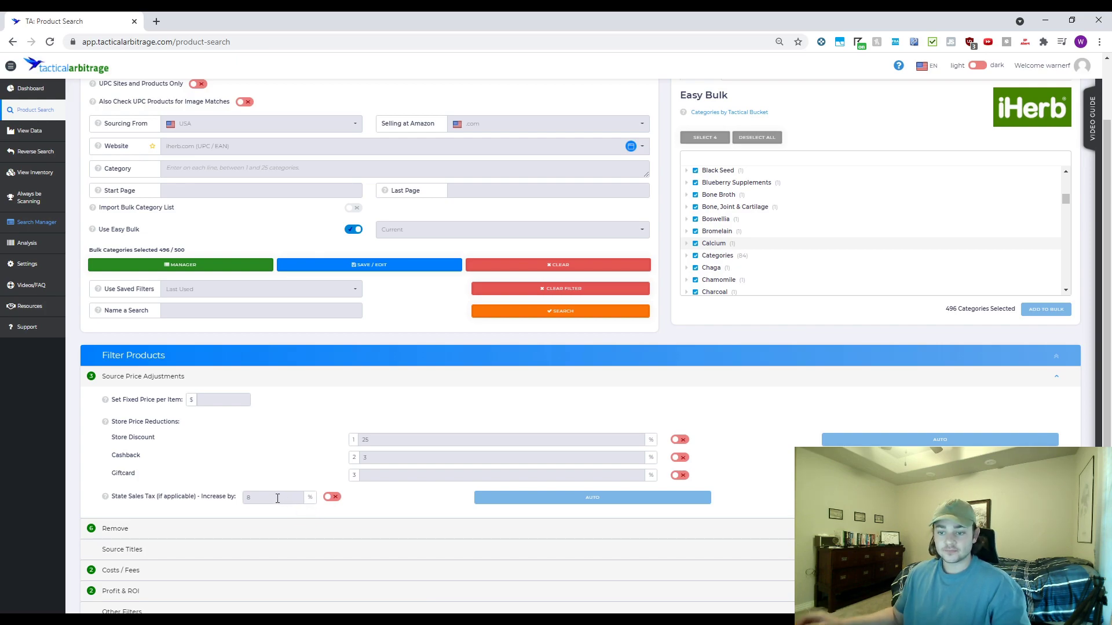
Expand the Remove and Costs / Fees filters and review their removal criteria and prep costs.
click(305, 528)
scroll(283, 552, down, 2)
scroll(283, 553, down, 2)
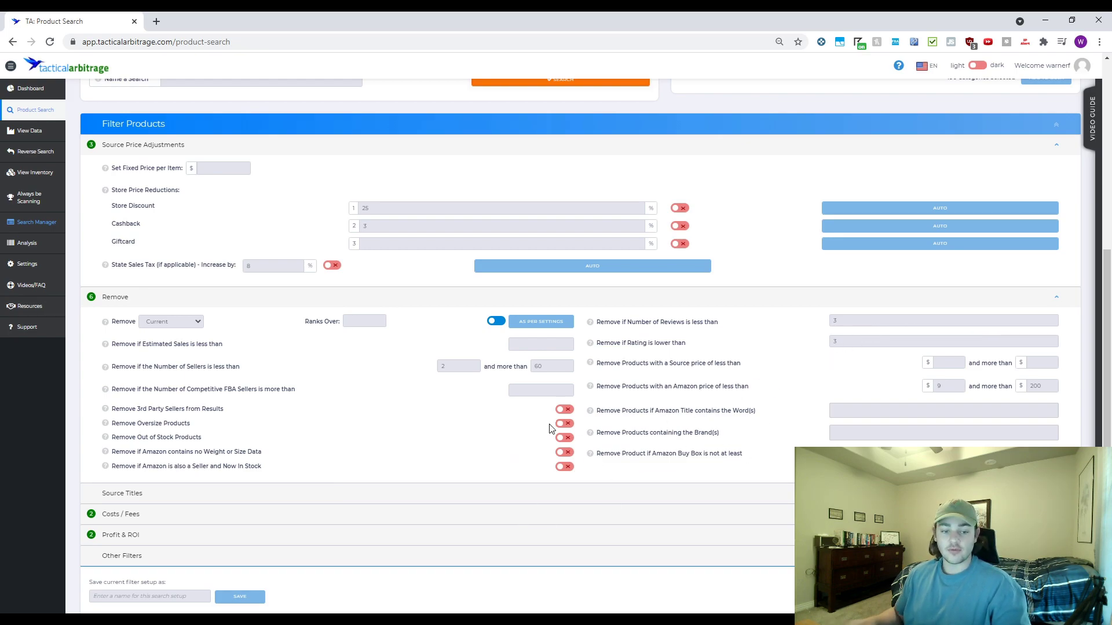
click(276, 523)
scroll(386, 516, down, 2)
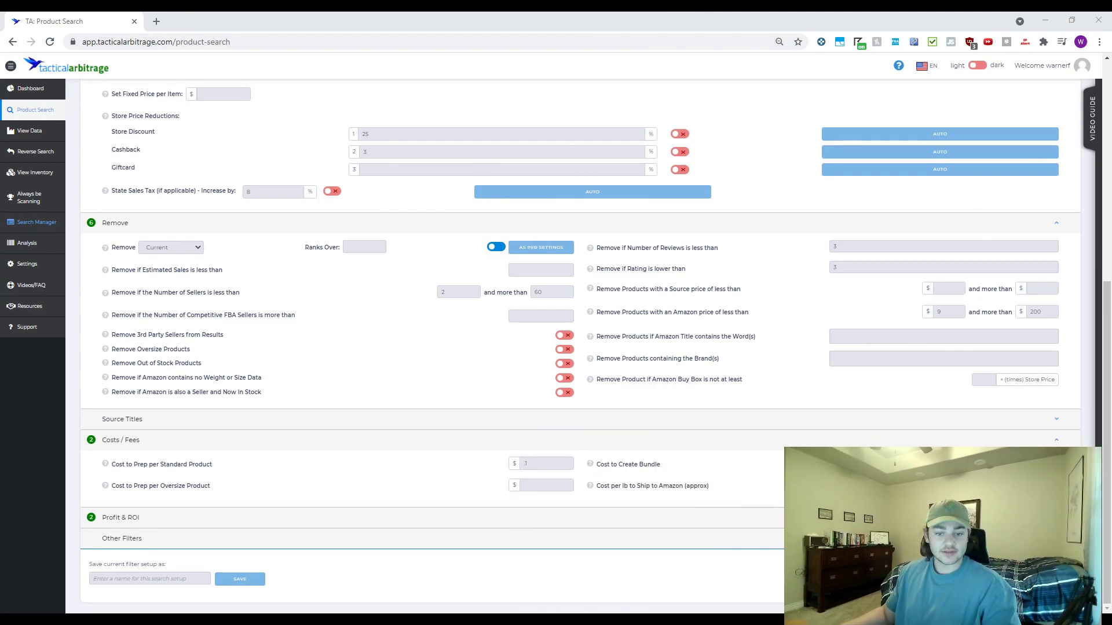
Expand the Profit & ROI filters and check the minimum gross profit and gross ROI settings.
click(260, 521)
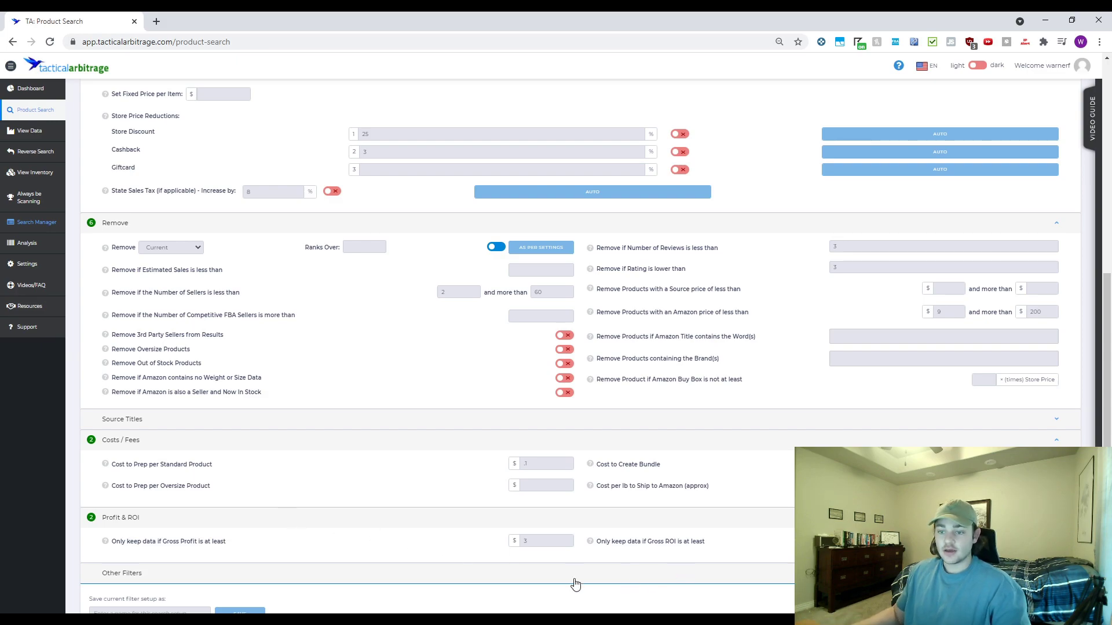
double_click(549, 537)
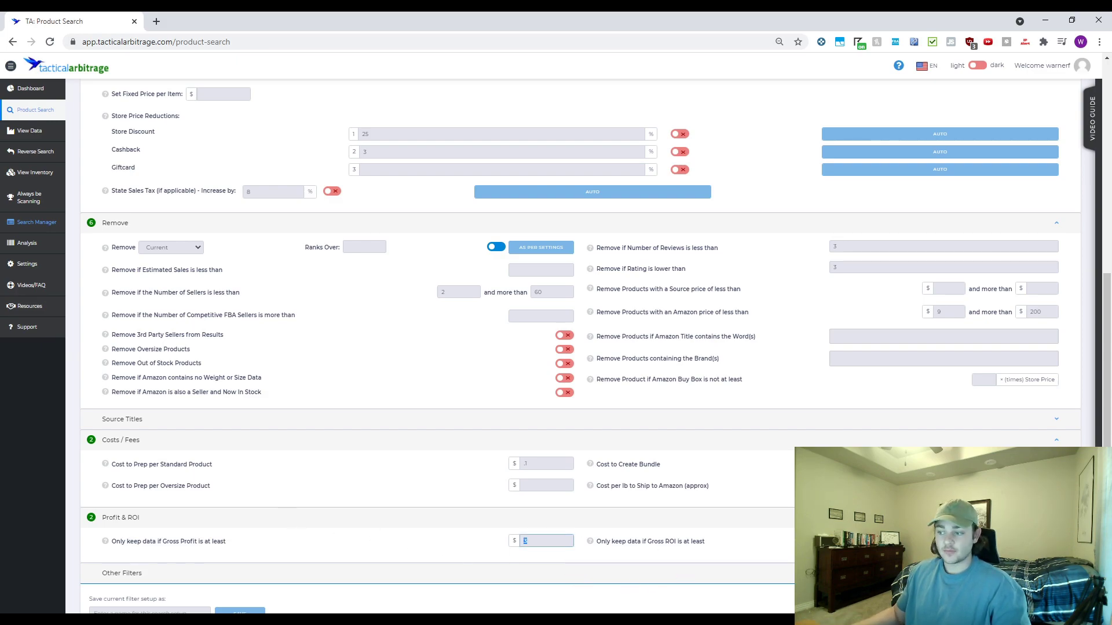
scroll(649, 462, down, 1)
scroll(571, 455, up, 3)
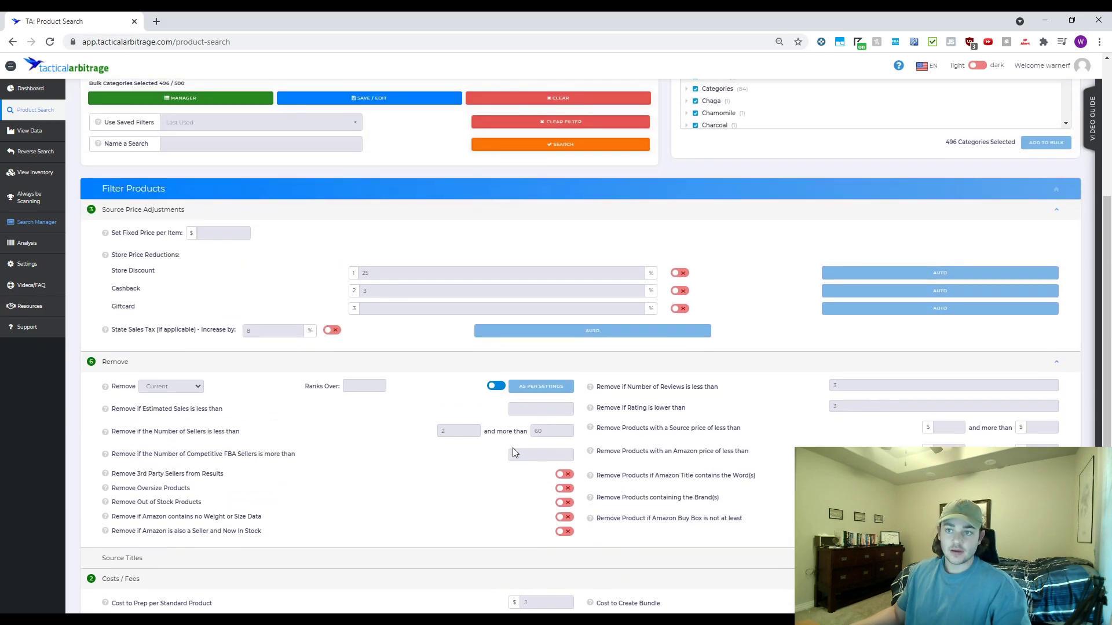
scroll(512, 447, up, 4)
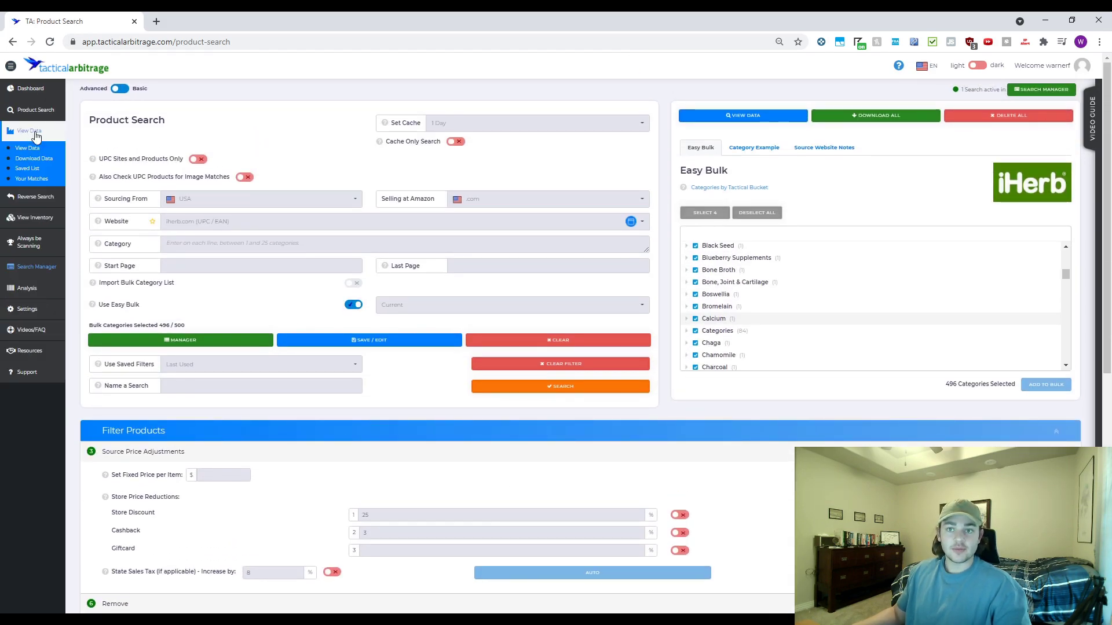
Open the View Data results, dismiss the Column Filters In Use notice without resetting the filters, and look over the products.
click(49, 149)
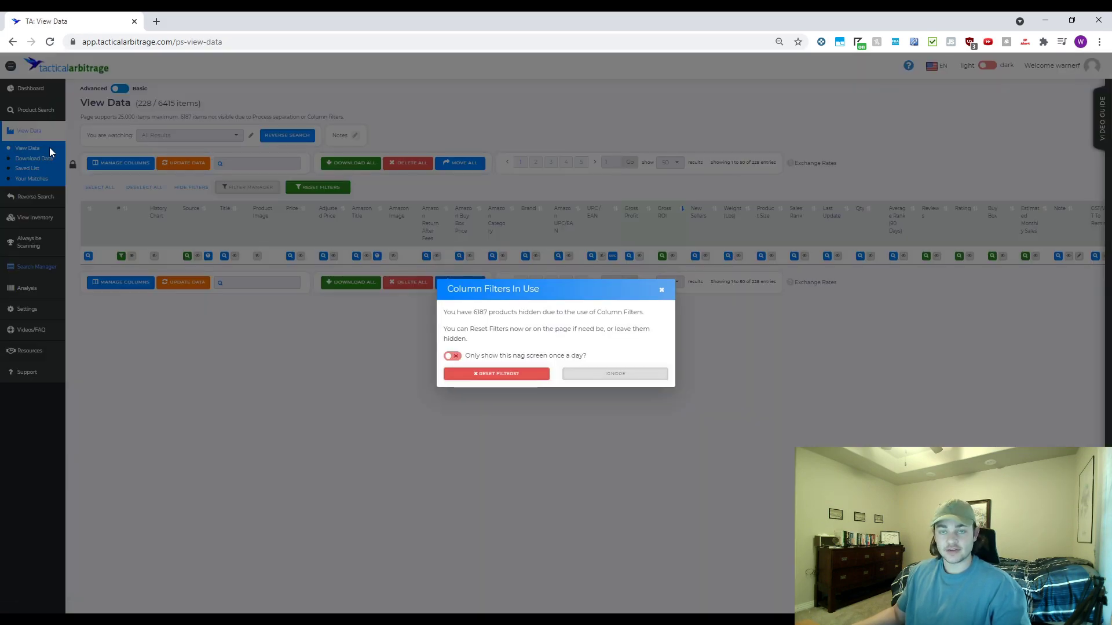
click(377, 385)
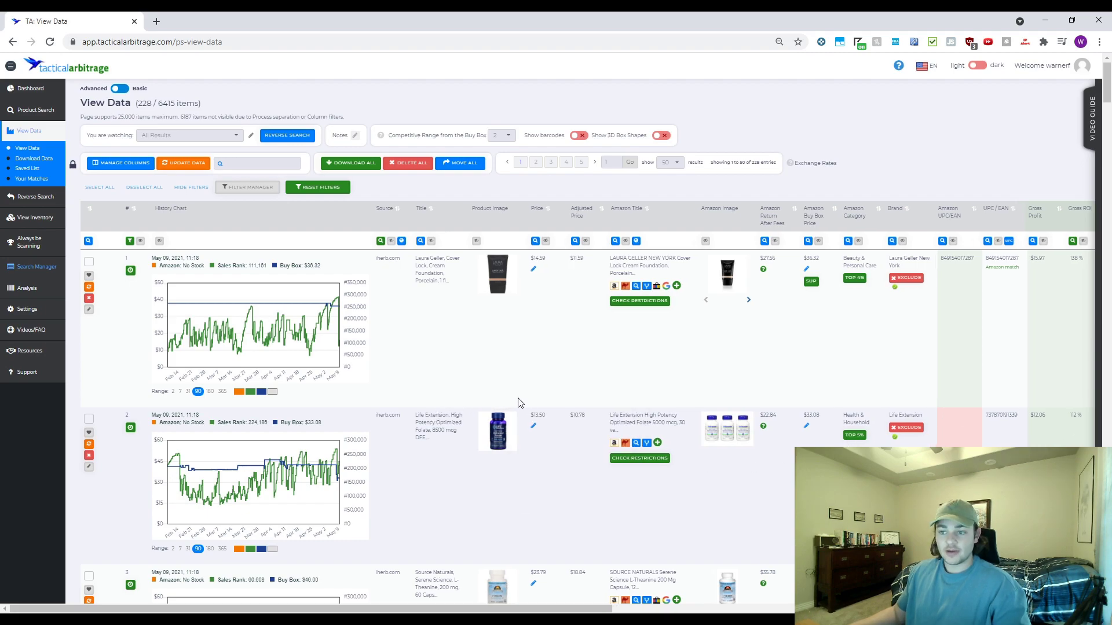
scroll(536, 386, down, 6)
scroll(591, 378, up, 7)
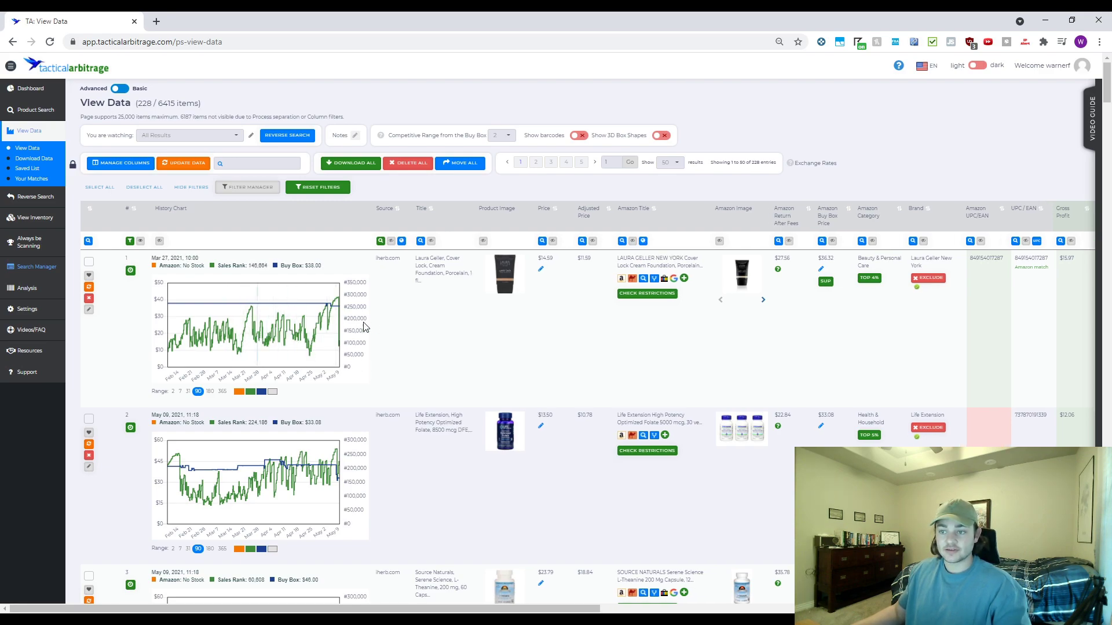
Open the Amazon listing and iHerb page of the Laura Geller Cover Lock foundation in new tabs and show the Amazon listing.
click(679, 265)
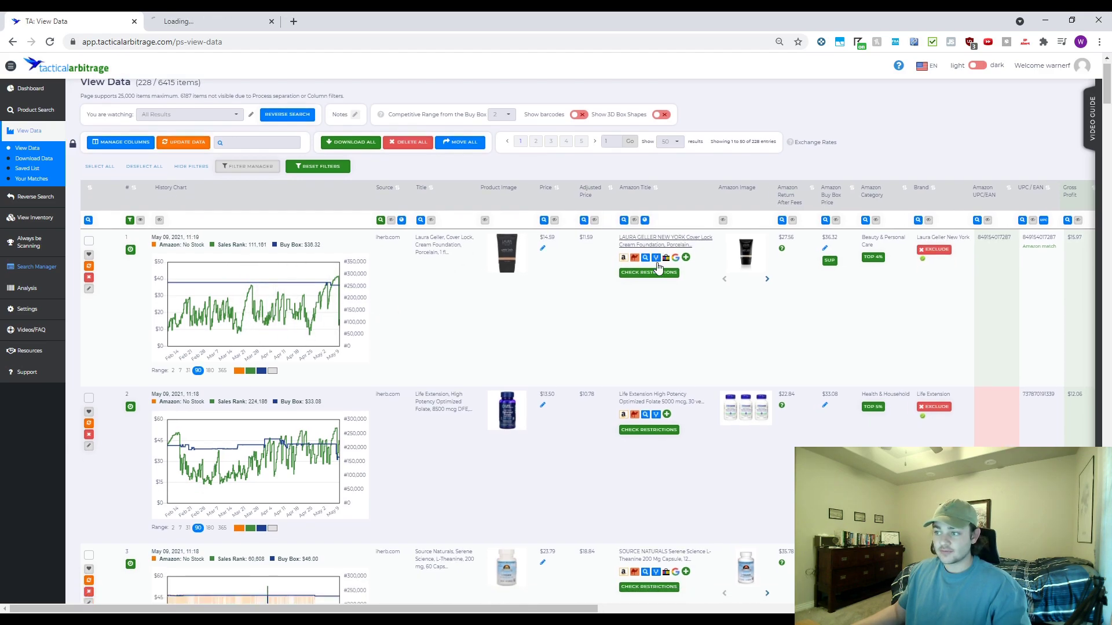
click(438, 265)
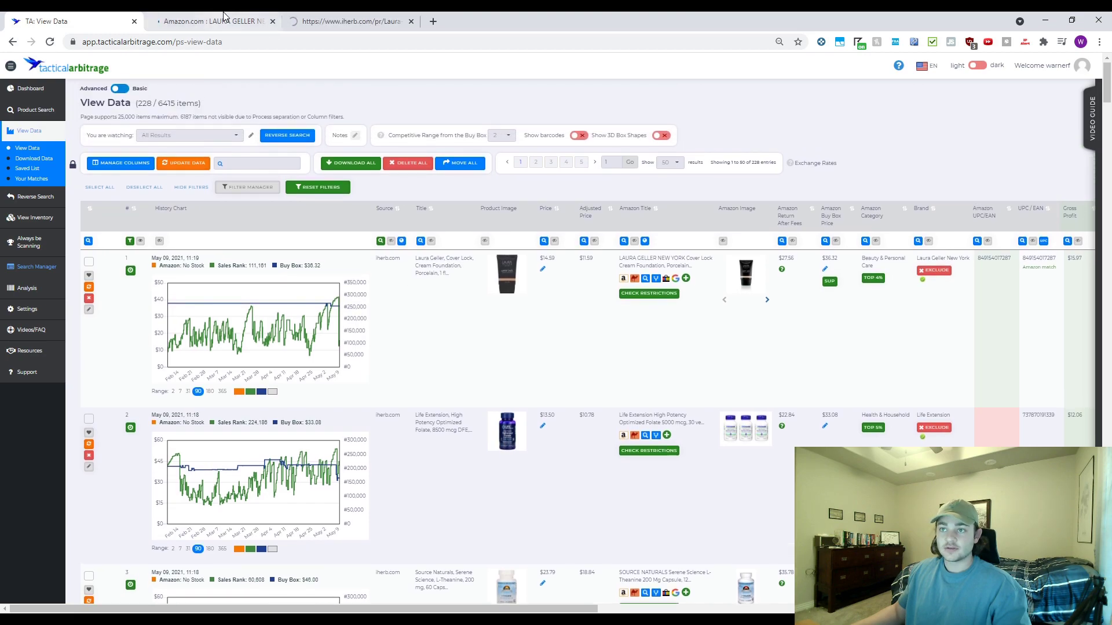
click(225, 18)
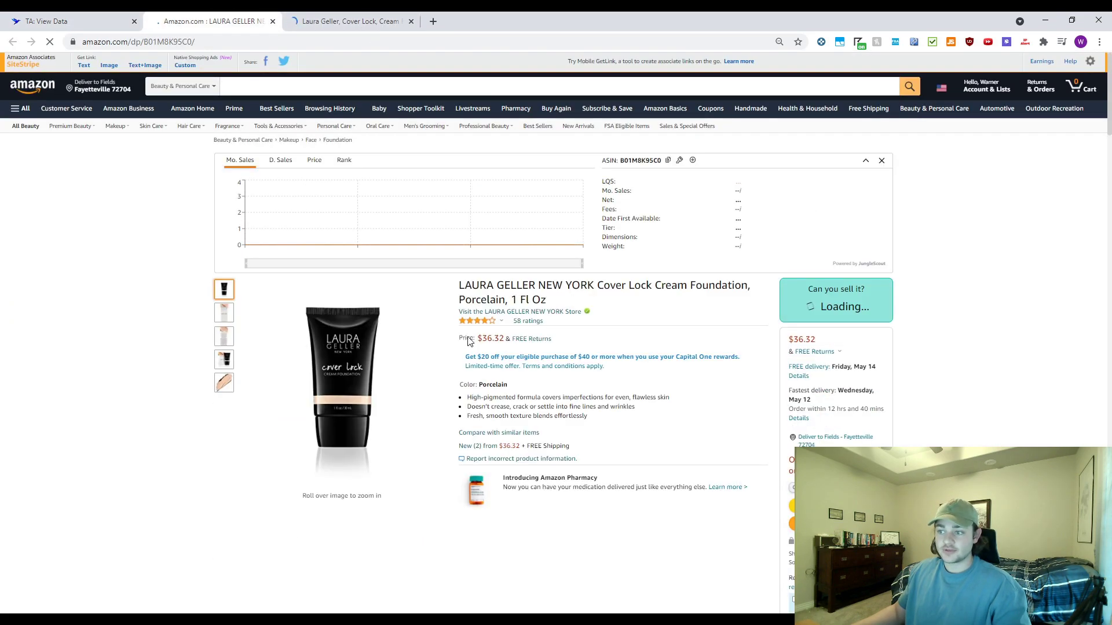
Examine the foundation's price and sales rank history on Amazon and its iHerb offer, closing both product pages.
scroll(556, 393, down, 2)
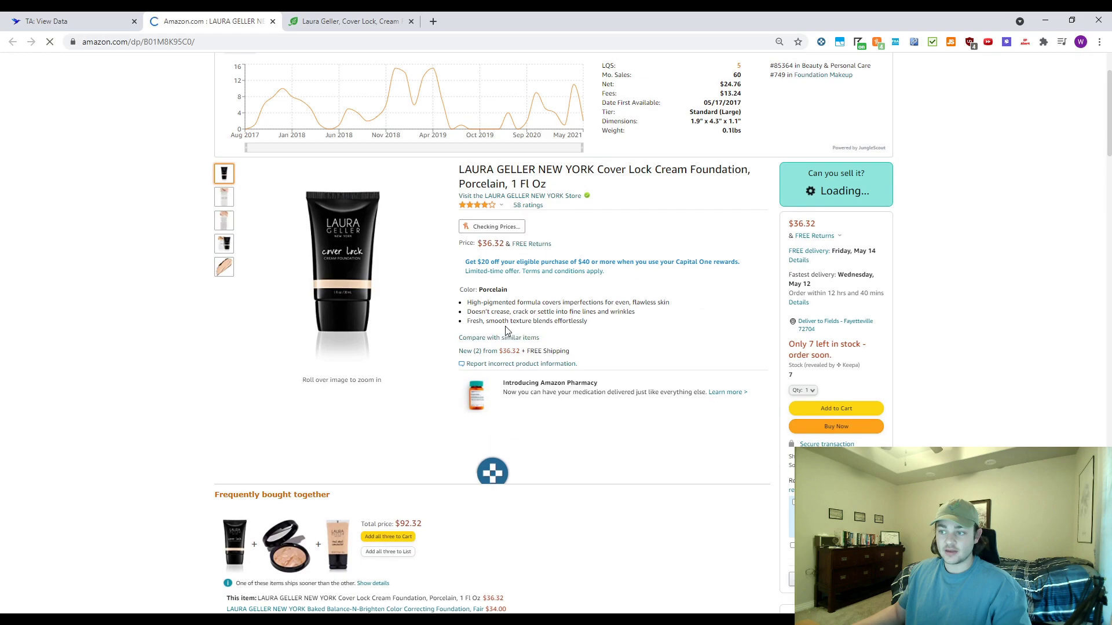
scroll(637, 462, down, 3)
scroll(637, 461, down, 1)
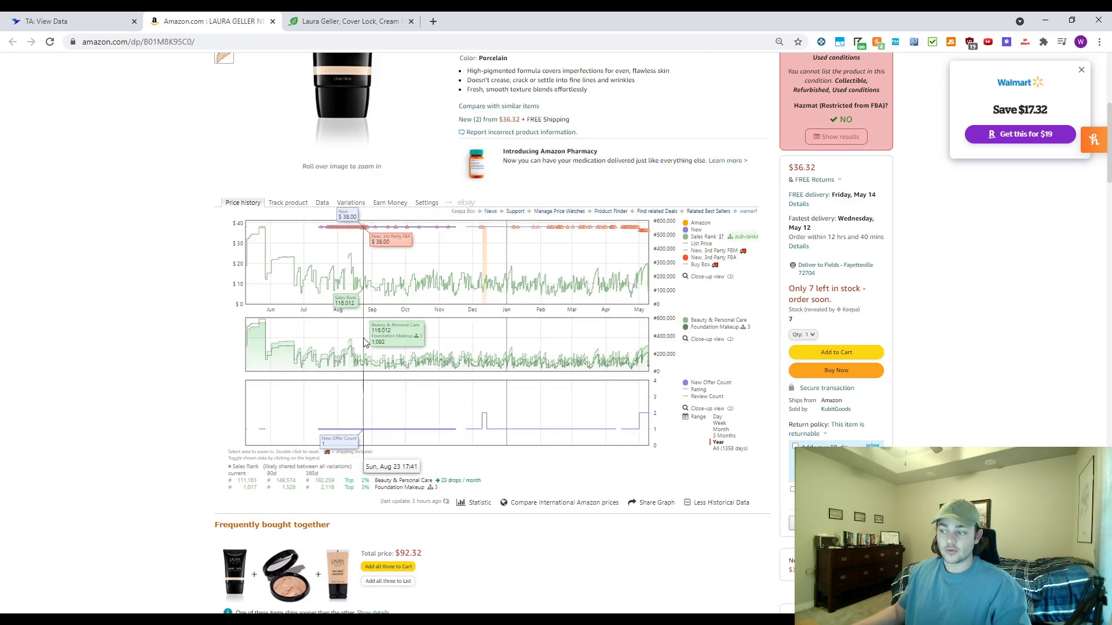
key(ctrl+w)
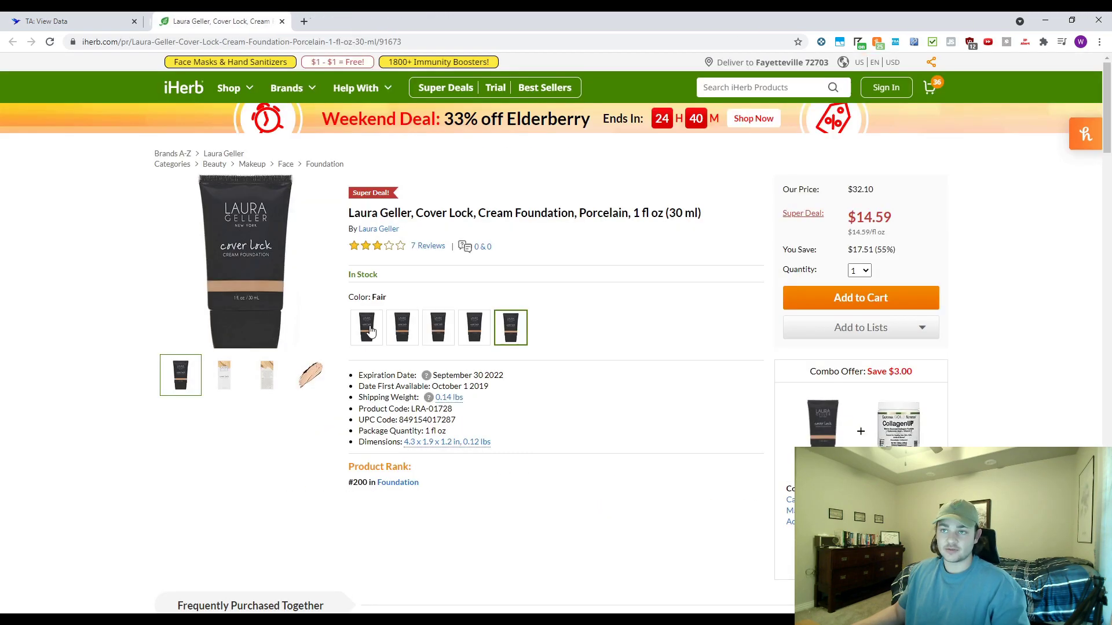
key(ctrl+w)
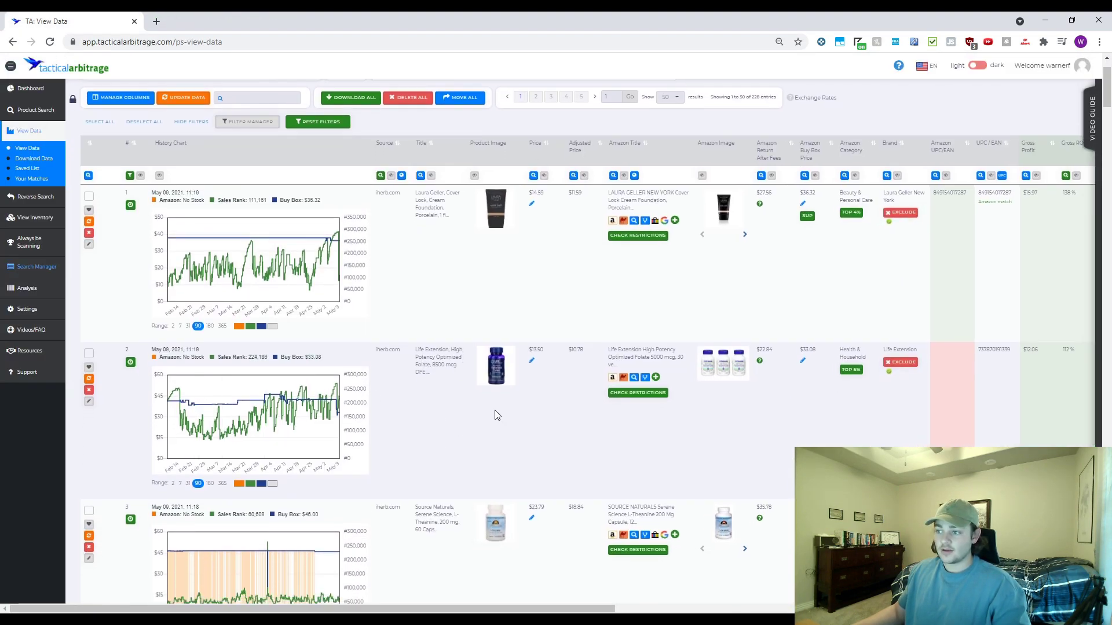
Review the next results in the table, comparing the iHerb and Amazon images of the Life Extension folate product.
scroll(464, 291, down, 3)
scroll(484, 348, up, 3)
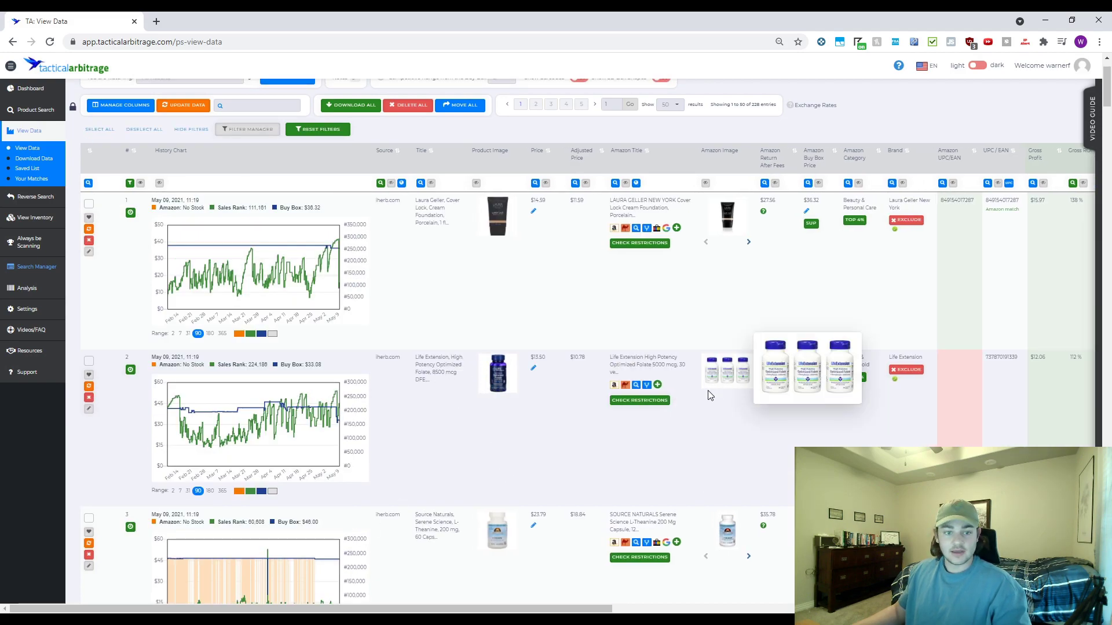
scroll(520, 393, down, 5)
scroll(564, 406, up, 3)
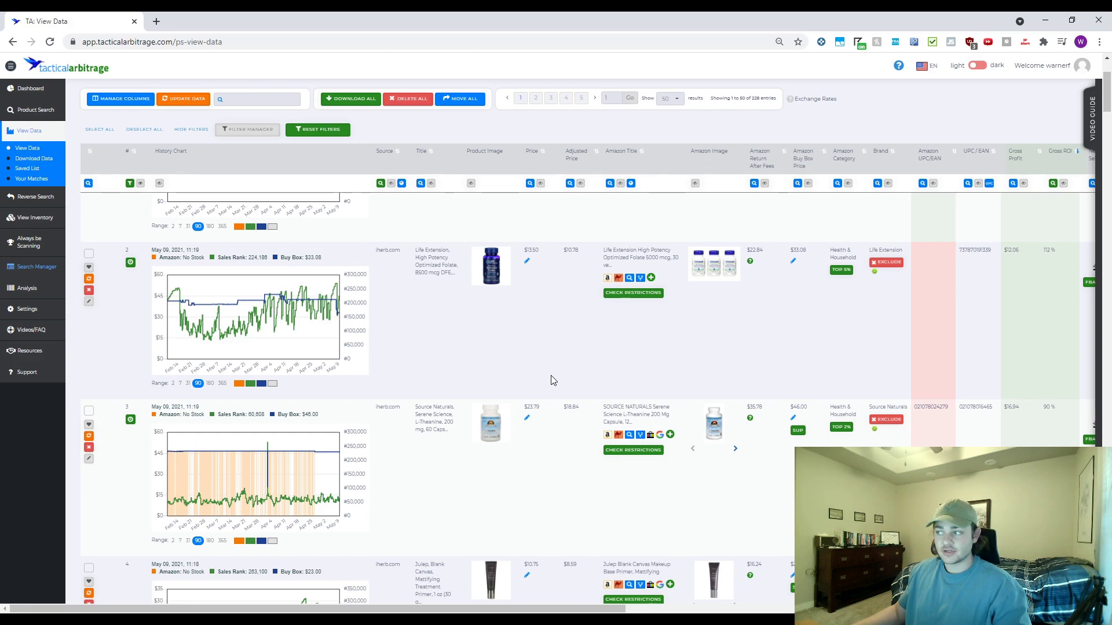
Open the iHerb and Amazon pages of the Source Naturals Serene Science L-Theanine in new tabs and show the iHerb page.
scroll(548, 423, down, 2)
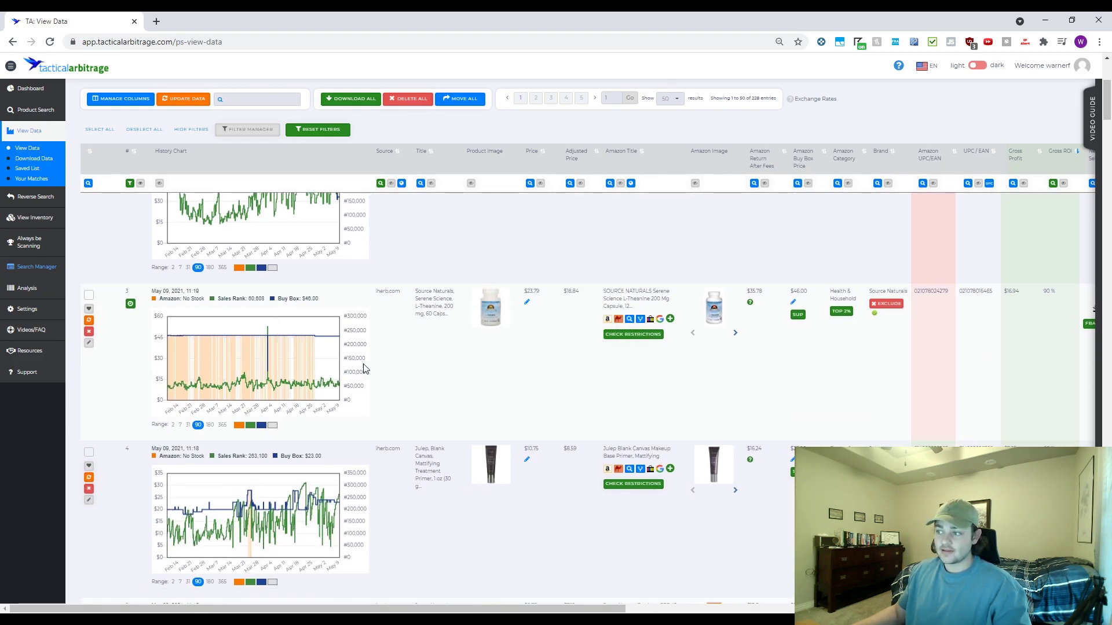
mouse_move(490, 322)
ctrl+click(435, 302)
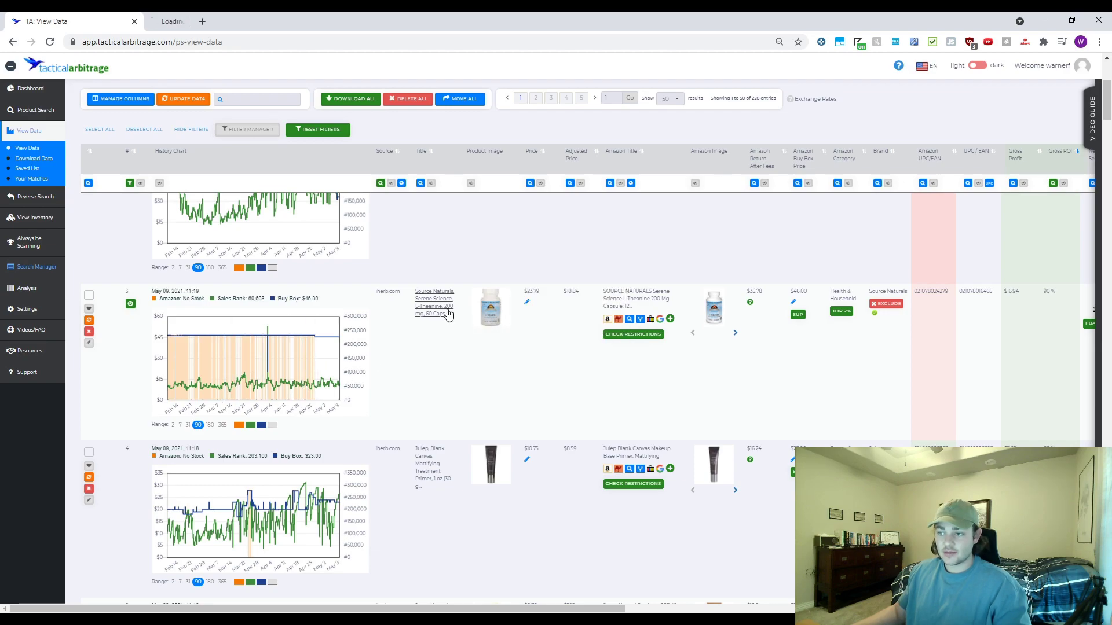
ctrl+click(625, 298)
click(225, 20)
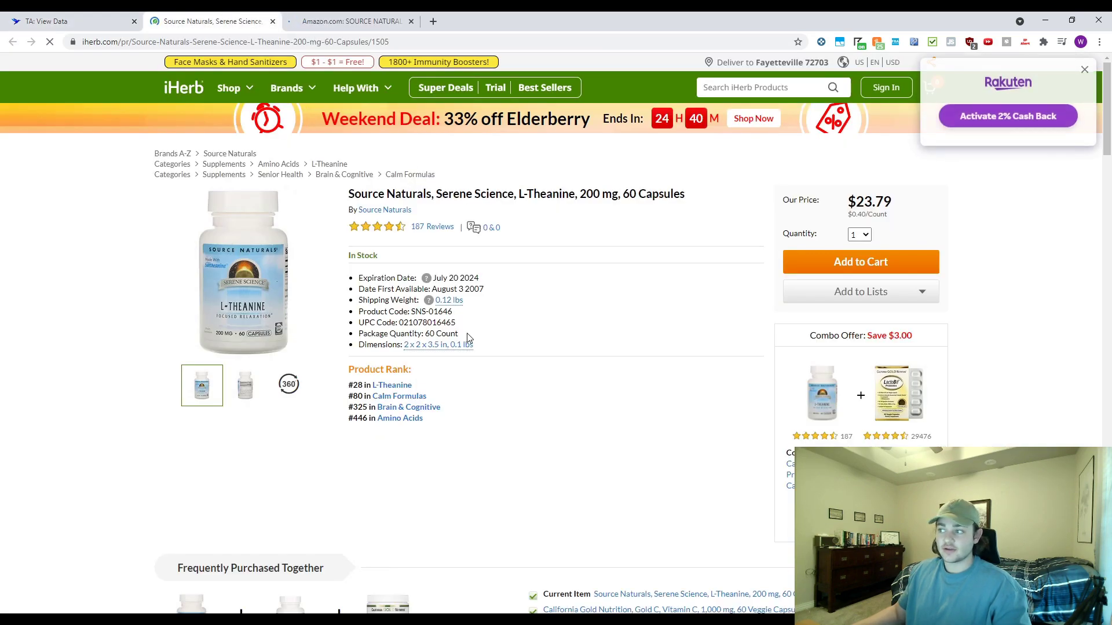
Compare the L-Theanine's capsule count on iHerb with the Amazon listing, closing both product pages.
drag(614, 198, 654, 198)
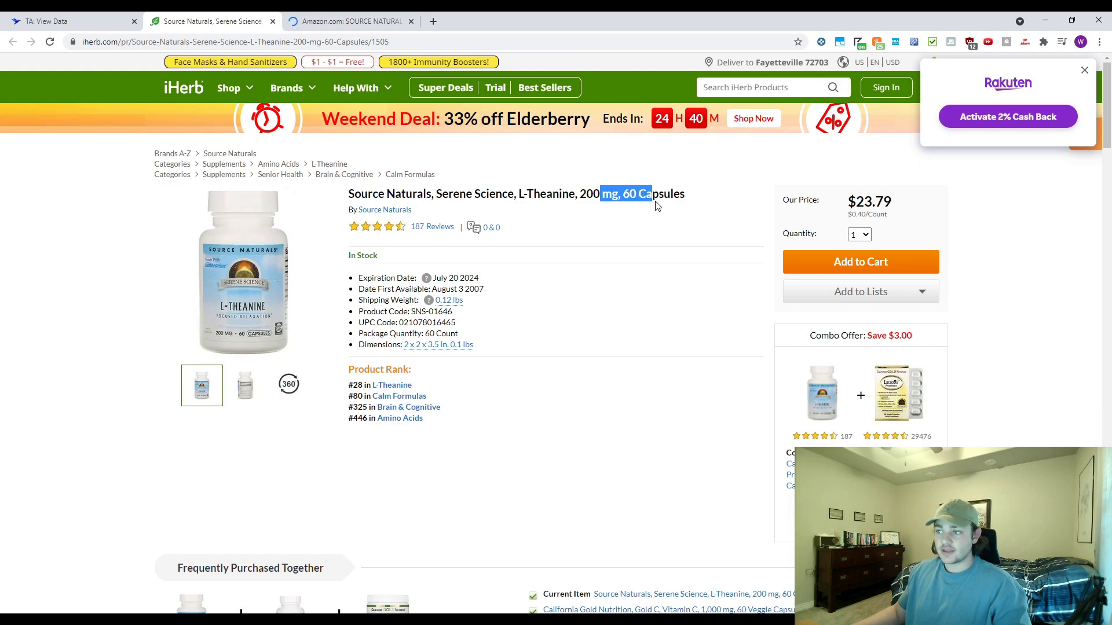
click(350, 21)
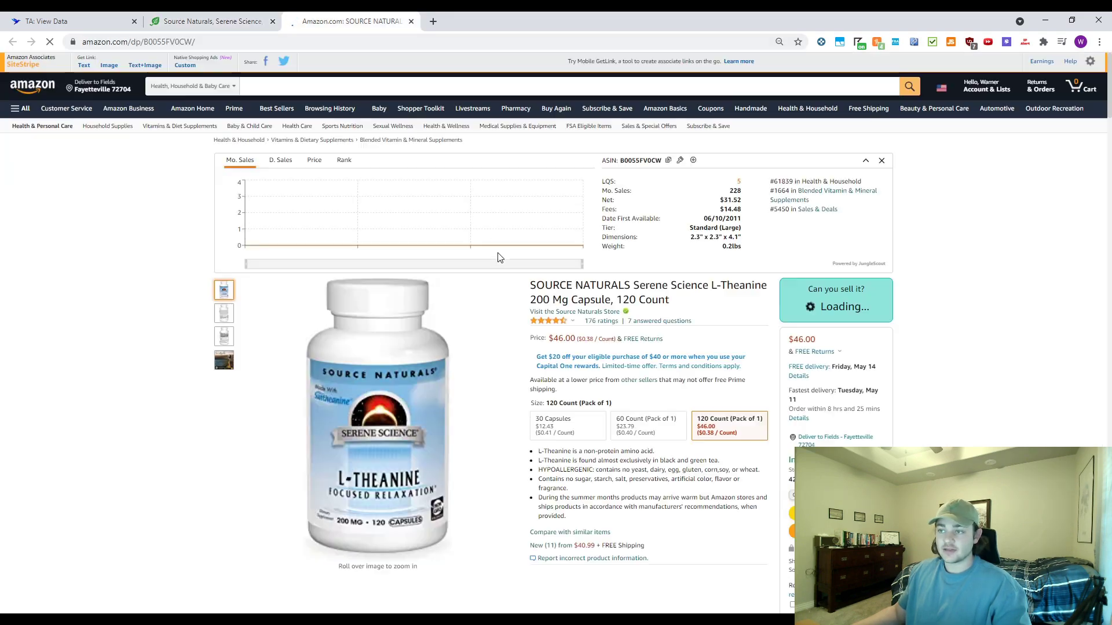
drag(590, 300, 668, 302)
click(667, 302)
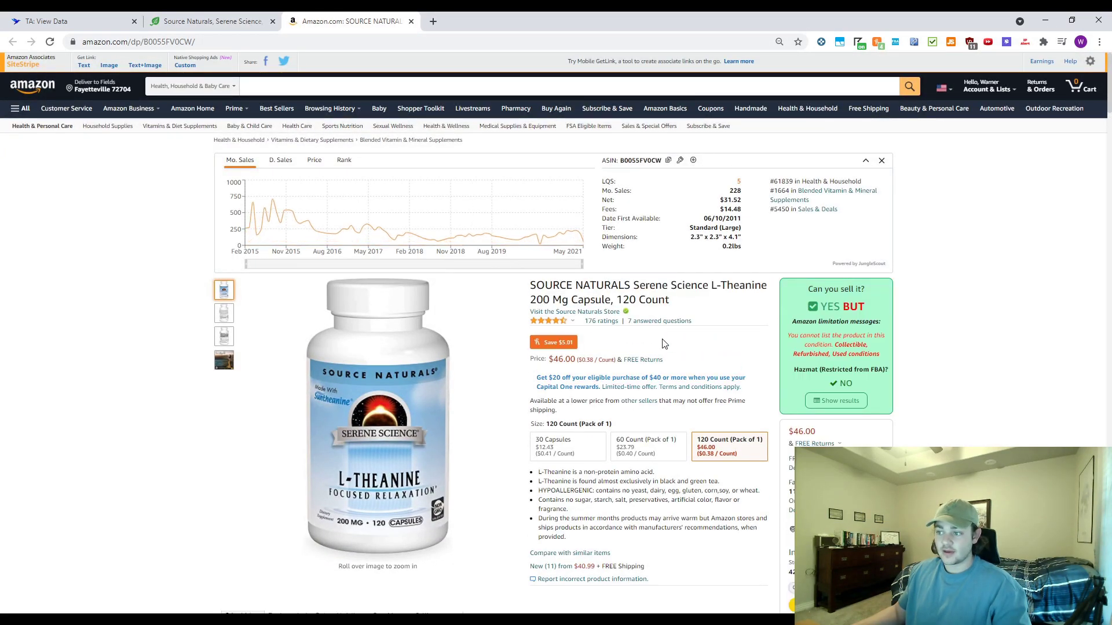
click(184, 18)
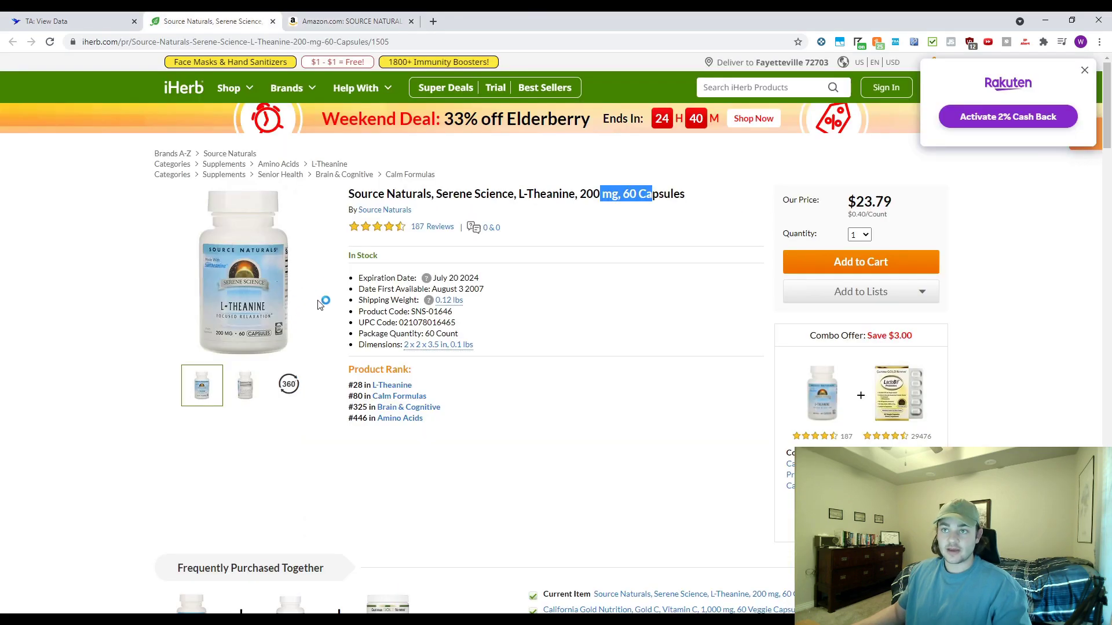
key(ctrl+w)
key(ctrl+w)
Open the iHerb and Amazon pages of the Julep Blank Canvas mattifying primer and check its Super Deal price on iHerb.
scroll(532, 435, down, 1)
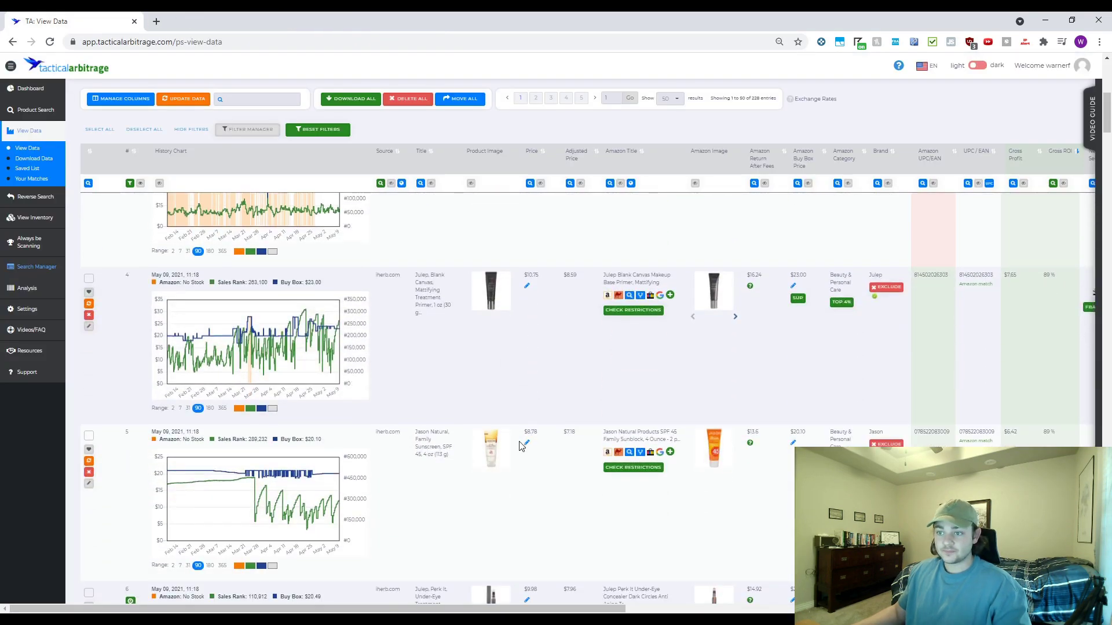
scroll(571, 459, up, 1)
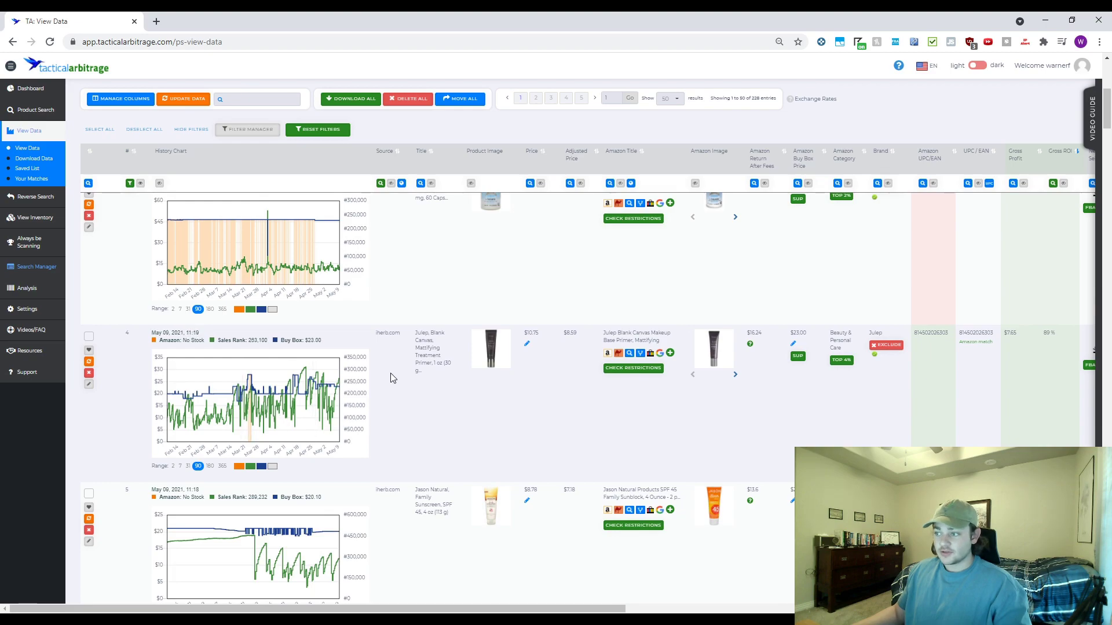
click(607, 353)
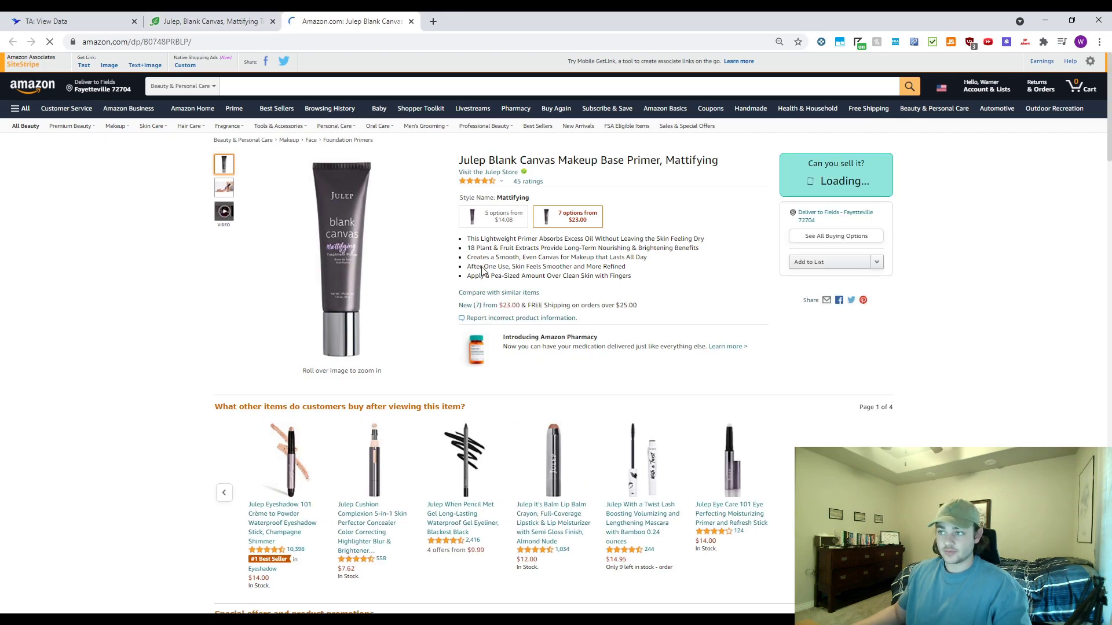
key(ctrl+shift+Tab)
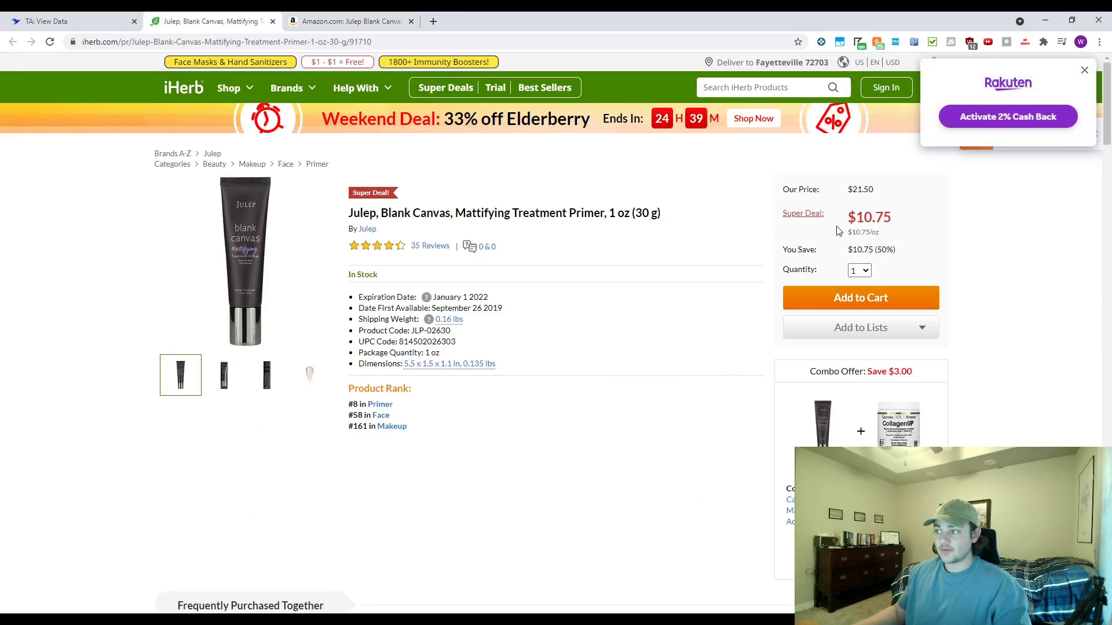
double_click(863, 215)
click(613, 467)
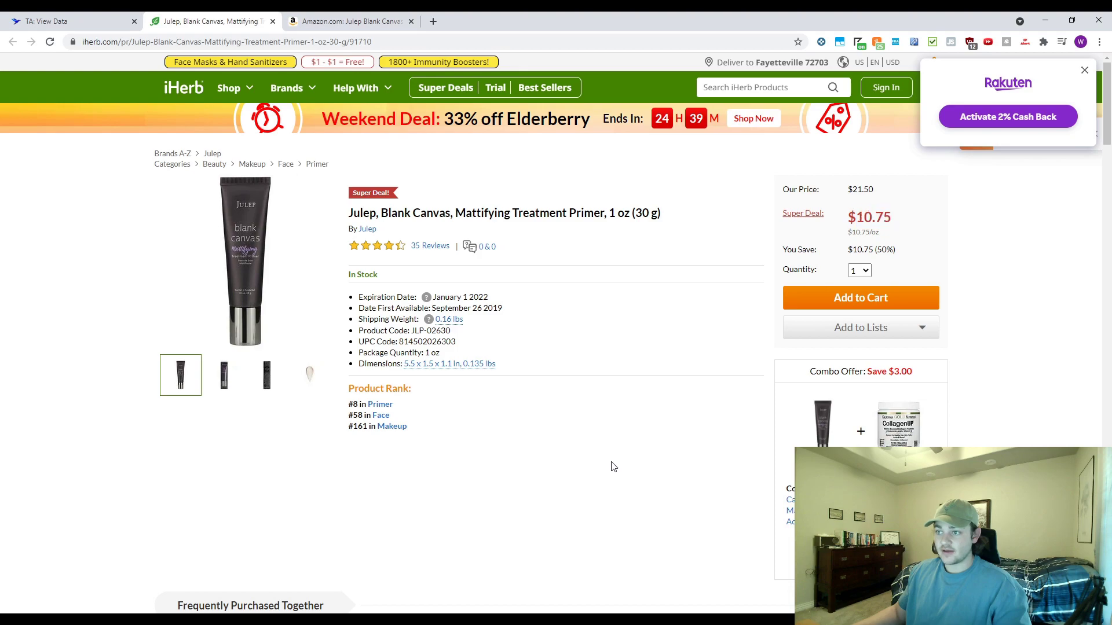
Examine the primer's price, sales rank and offer count history on its Amazon listing.
click(352, 20)
scroll(520, 352, down, 2)
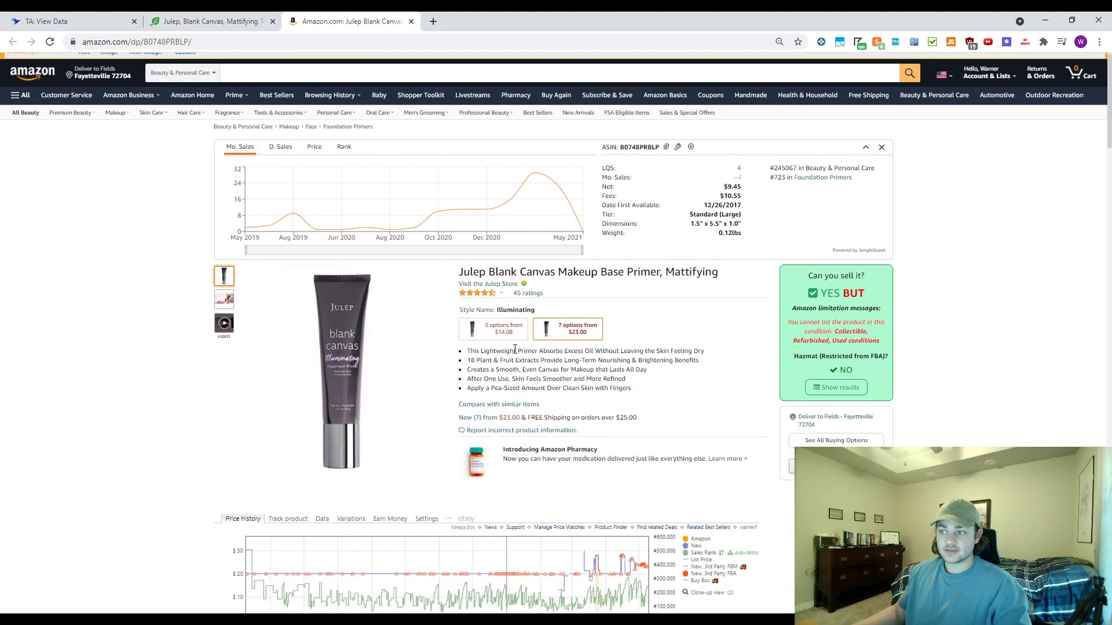
scroll(520, 349, down, 2)
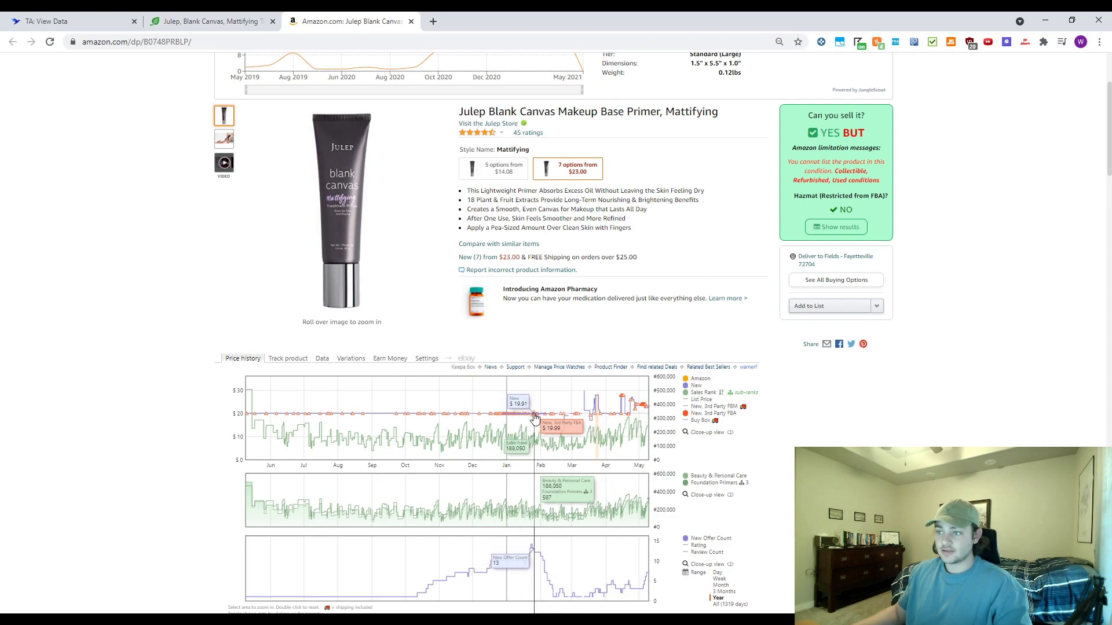
scroll(641, 385, down, 4)
scroll(641, 385, up, 6)
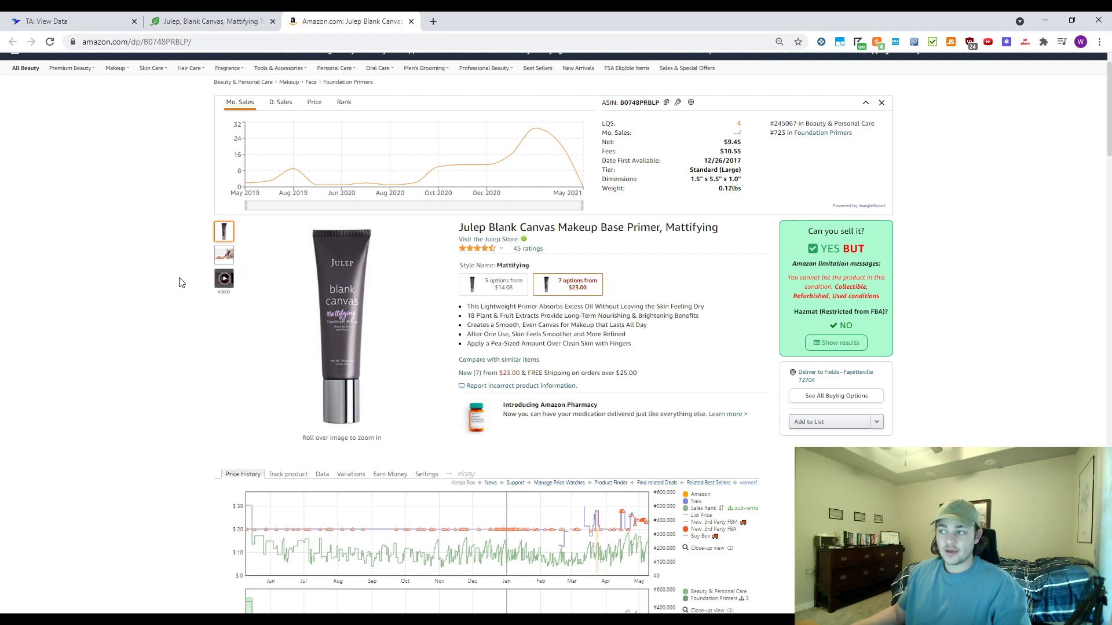
Compare the primer's product images on the Amazon listing and the iHerb page to verify the match.
click(224, 278)
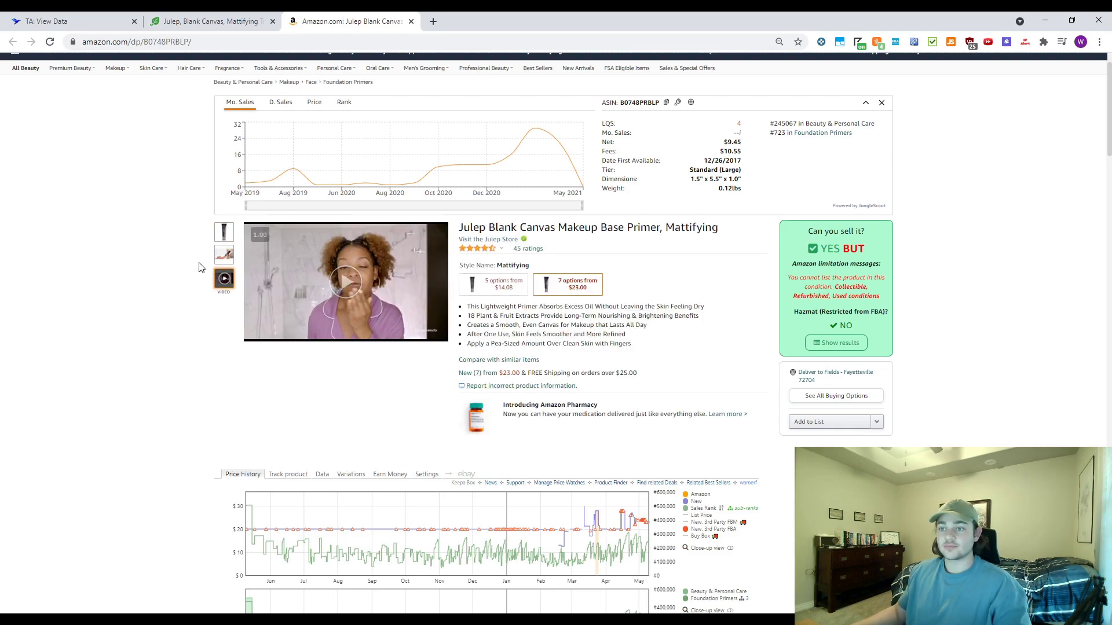
click(206, 20)
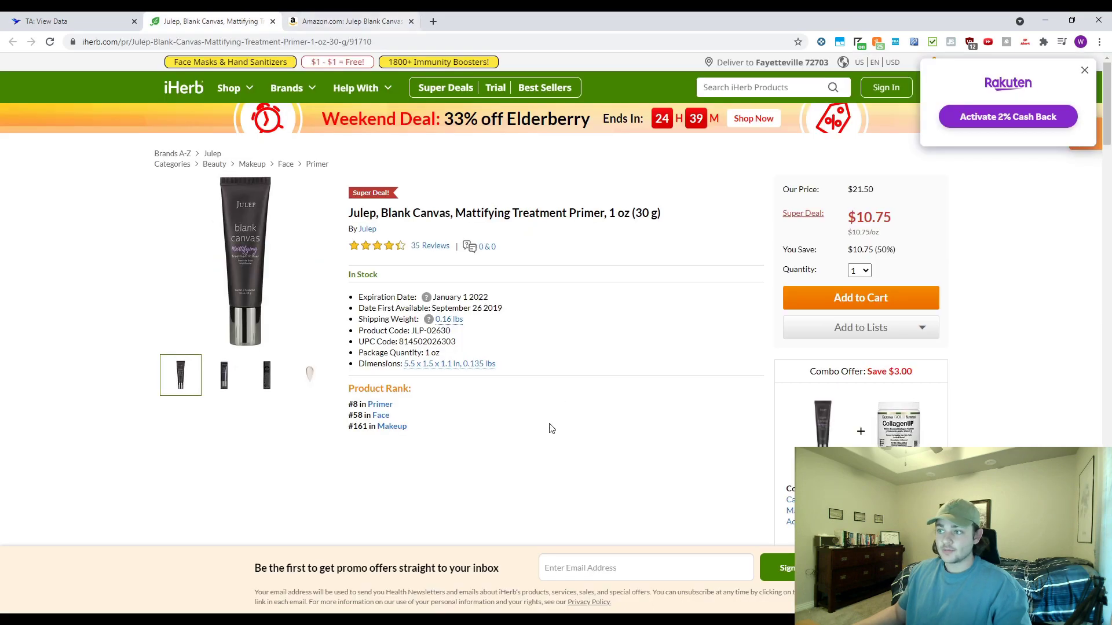
mouse_move(273, 249)
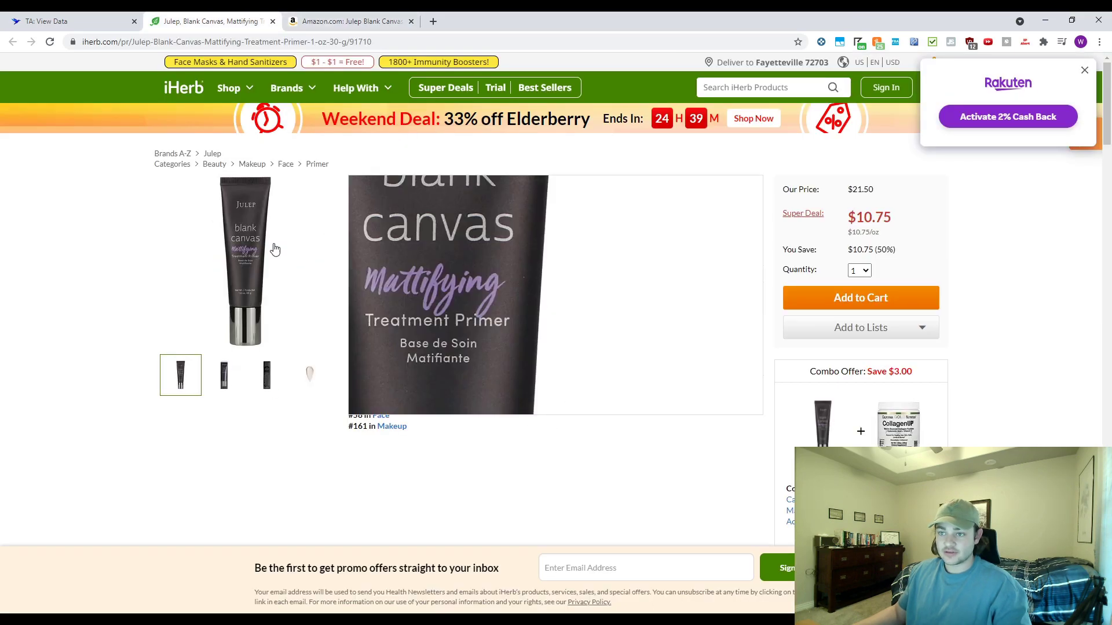
click(347, 21)
mouse_move(345, 341)
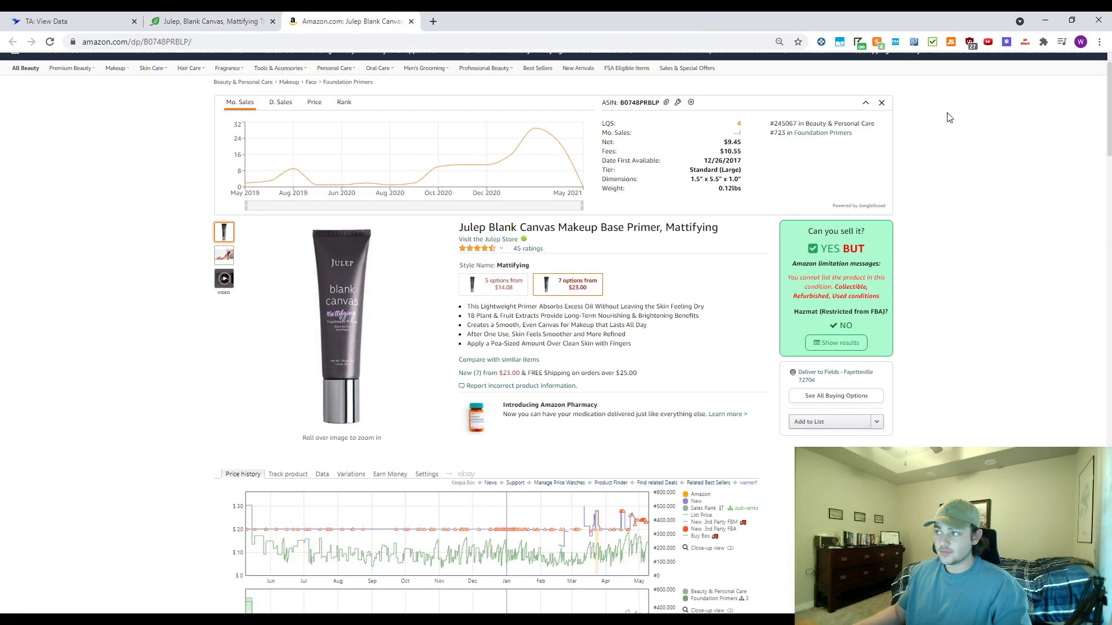
Open the Amazon FBA calculator for the primer and set the product price to 20.
click(894, 42)
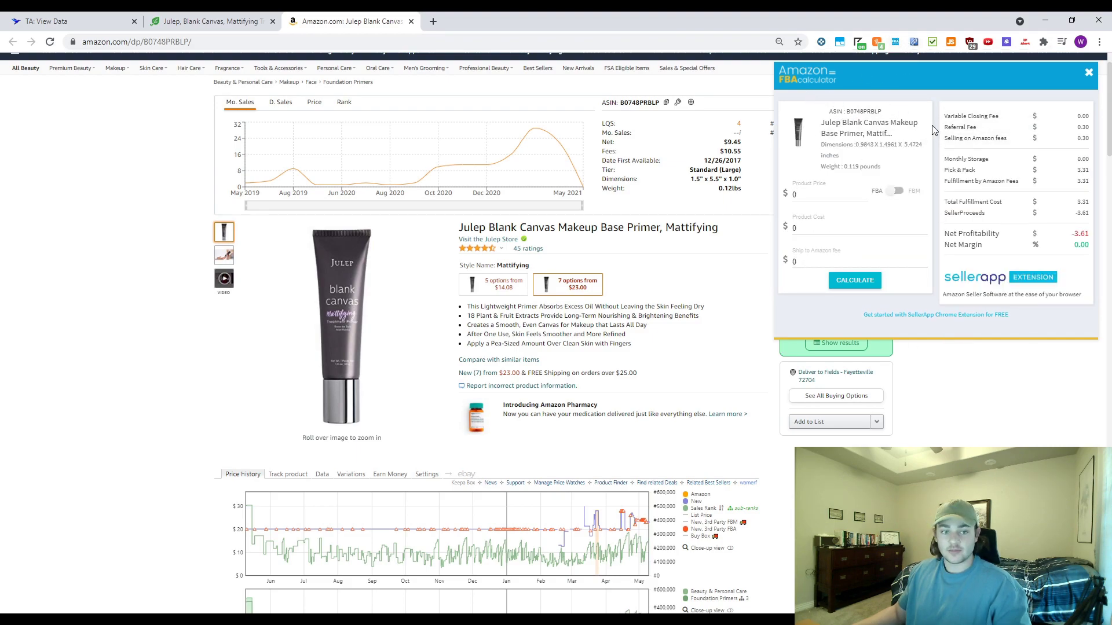
click(833, 200)
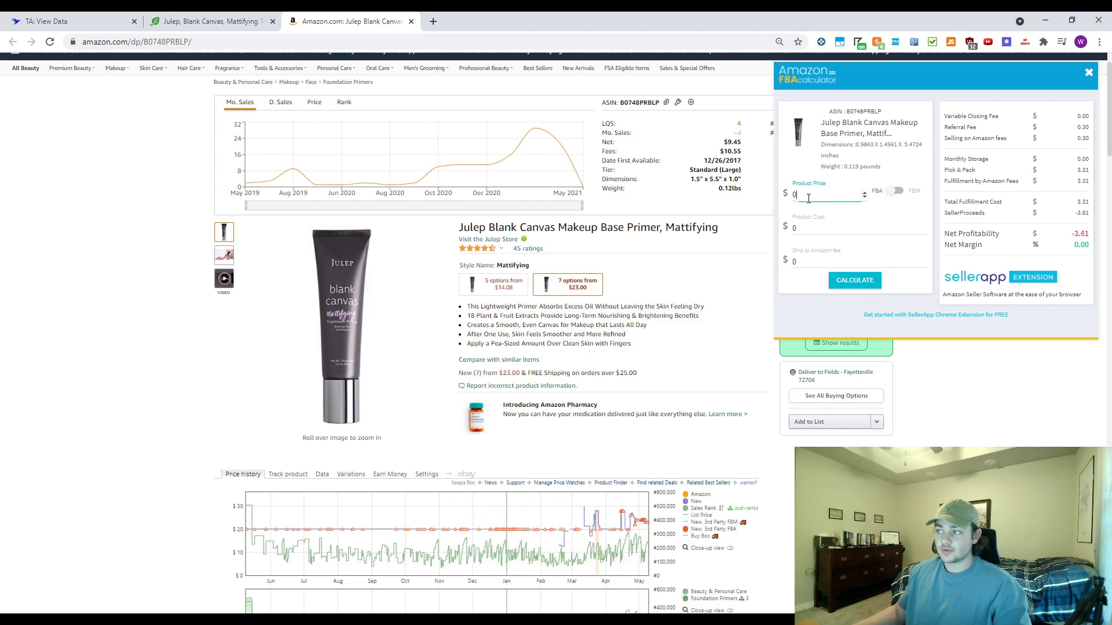
text(20)
scroll(681, 331, down, 1)
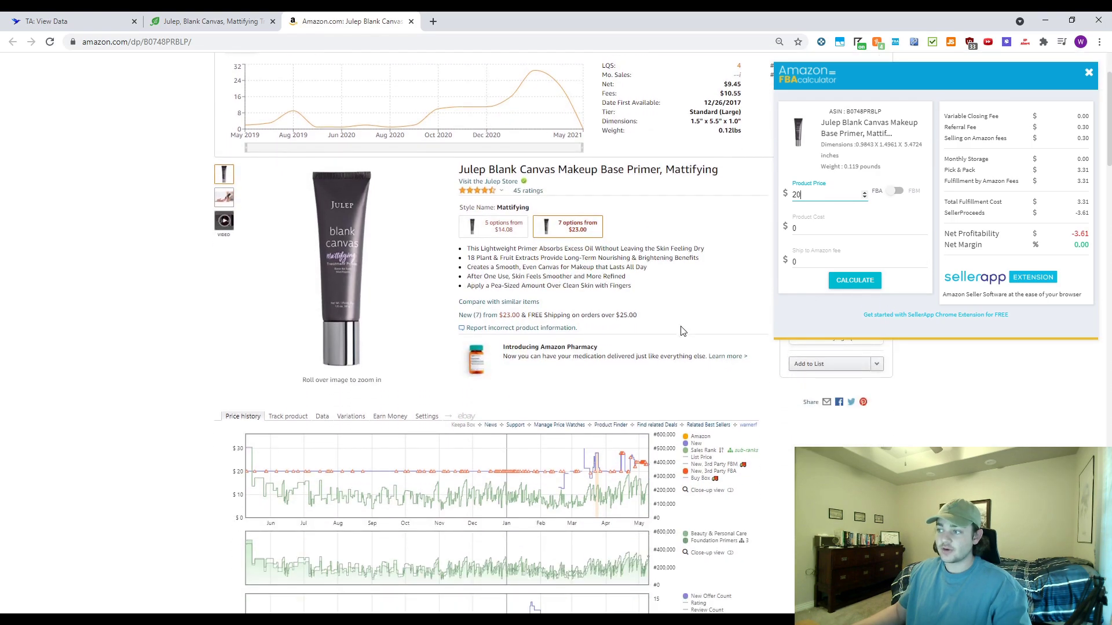
Recheck the primer's iHerb price, calculate the FBA profit with a product cost of 9.2, and close the calculator after reviewing it.
click(208, 20)
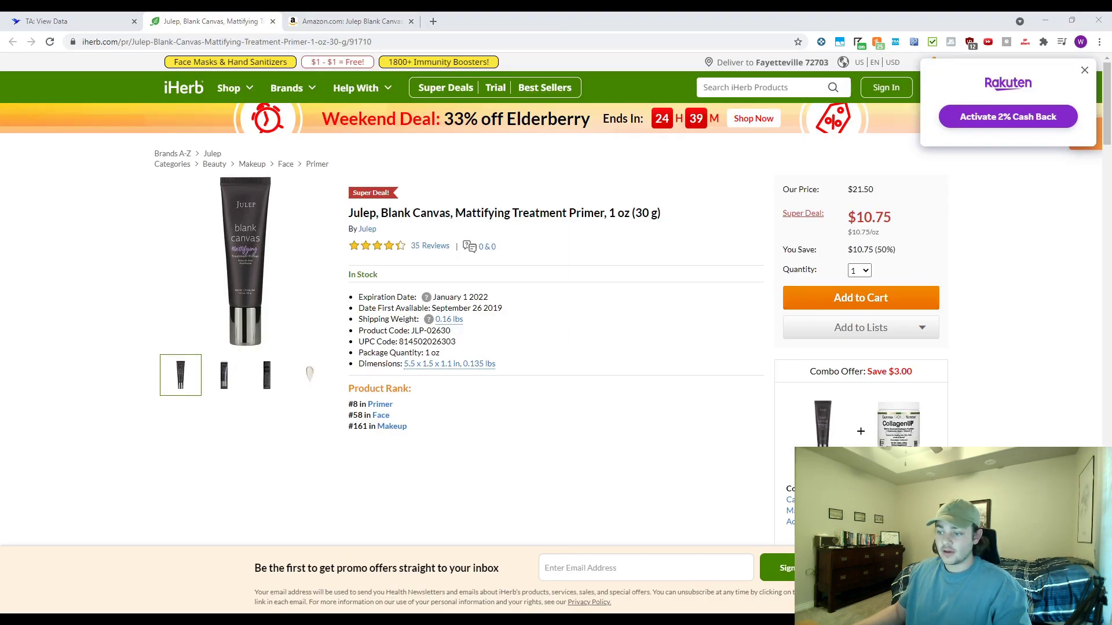
click(917, 315)
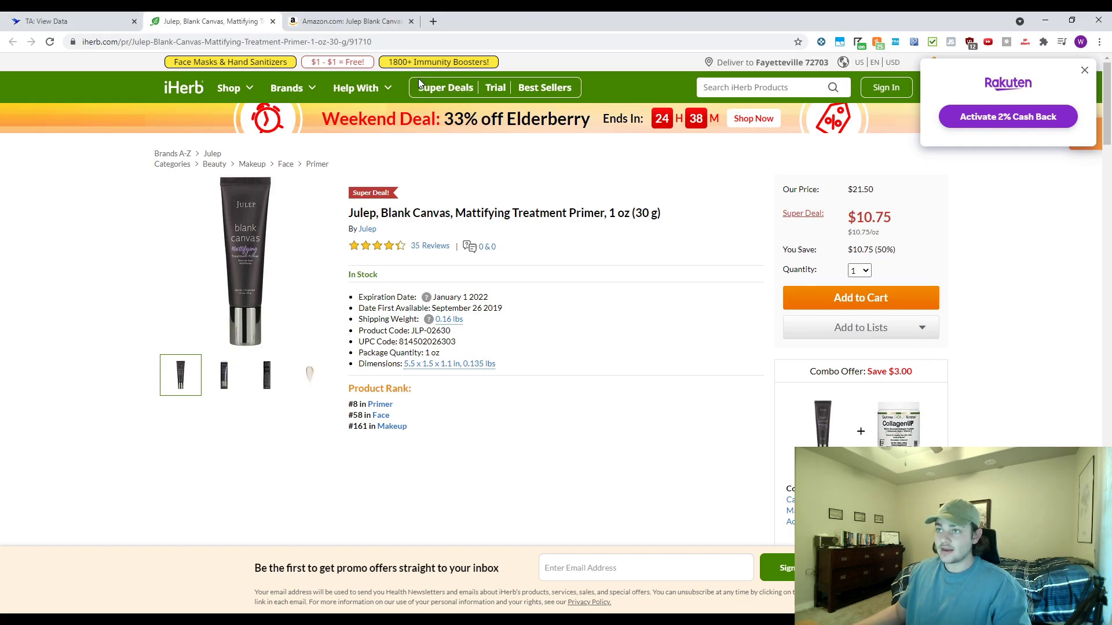
click(347, 20)
click(816, 231)
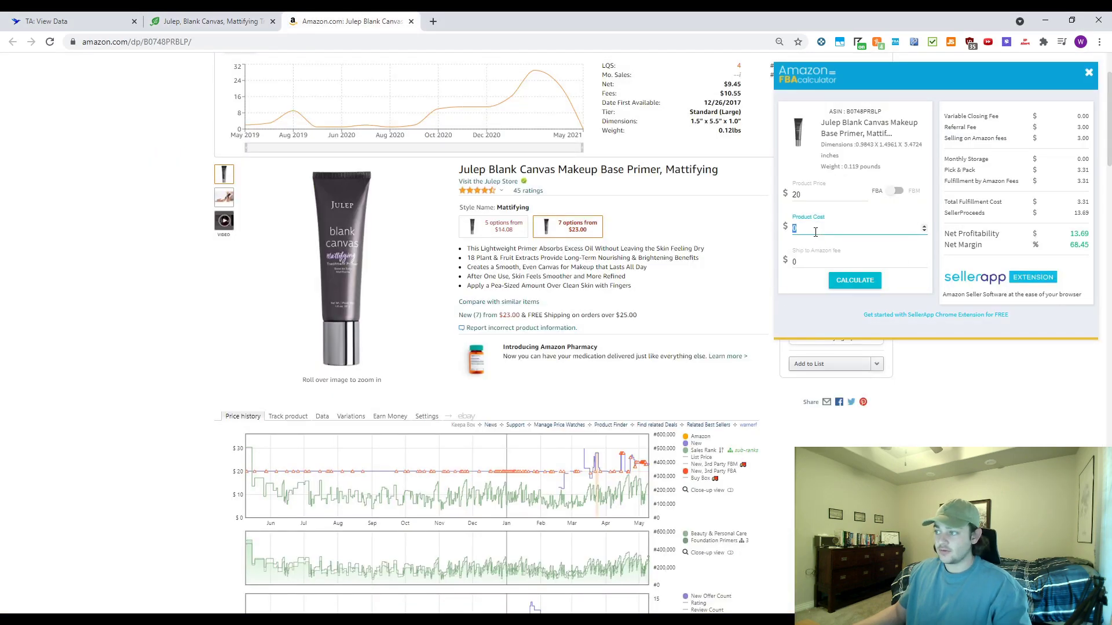
text(9.2)
click(854, 280)
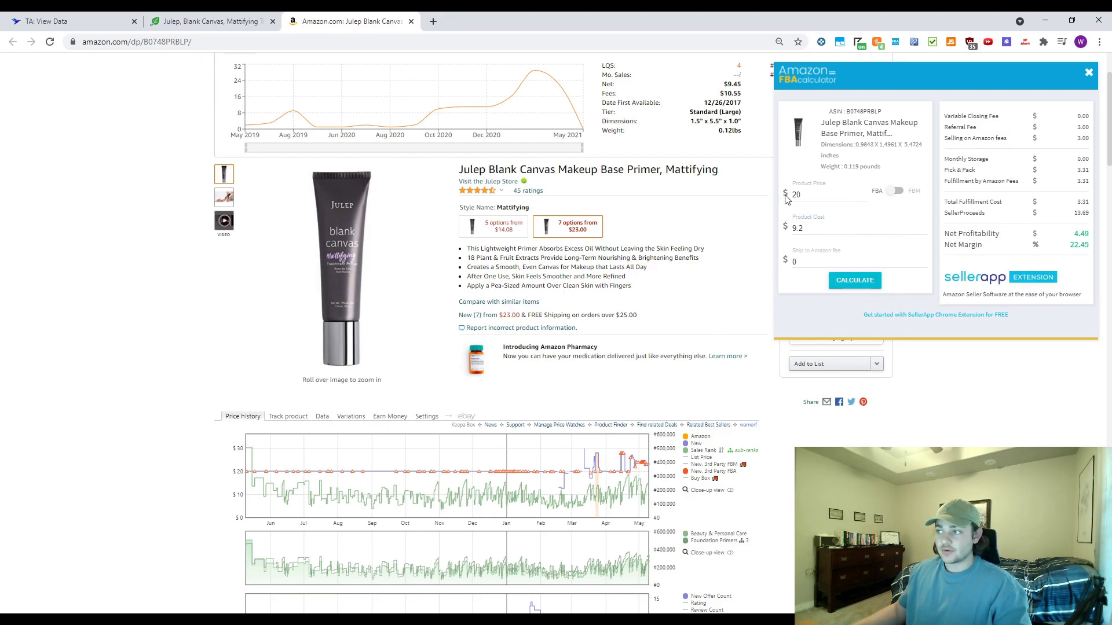
scroll(720, 482, down, 1)
scroll(579, 405, up, 1)
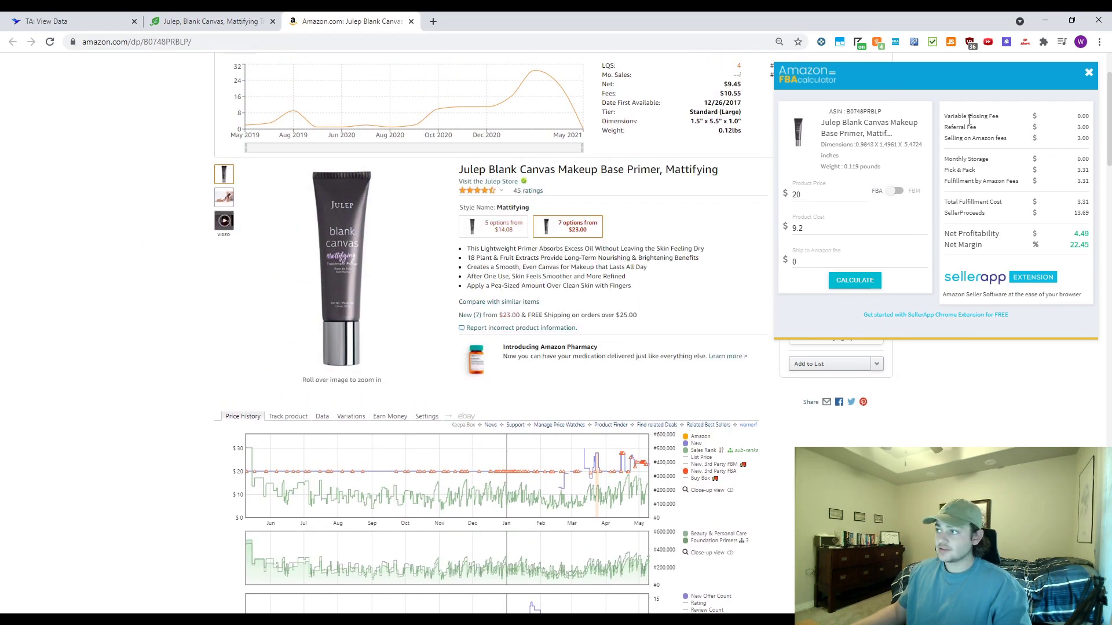
click(1087, 73)
Run JungleScout on the primer listing, review its estimated monthly sales beside the price history, and close the JungleScout results.
scroll(946, 61, up, 2)
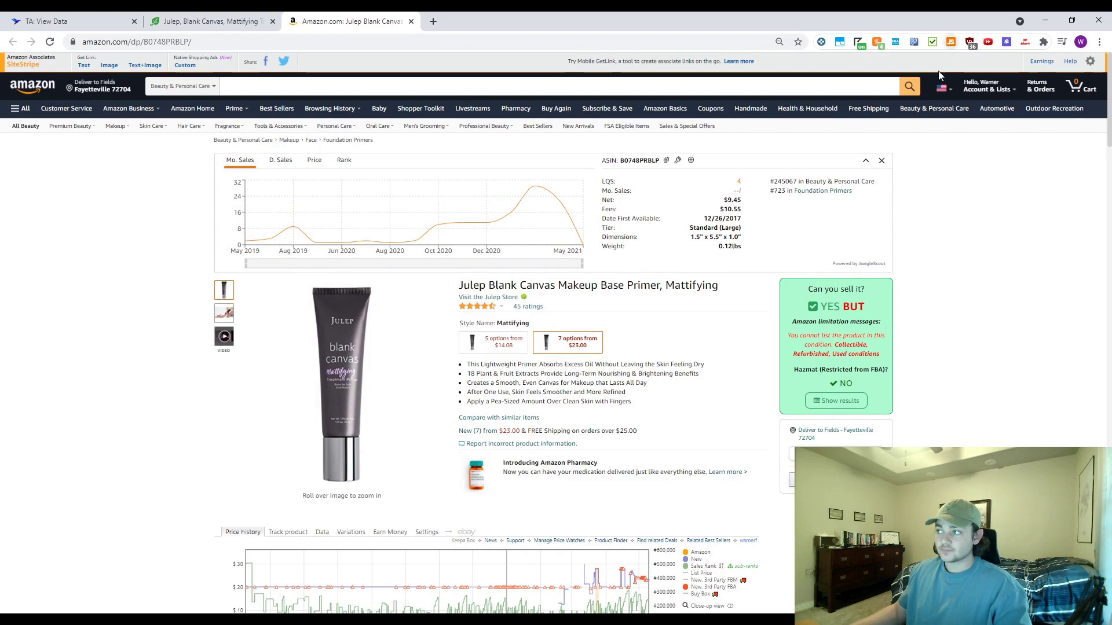
click(951, 42)
scroll(753, 290, down, 2)
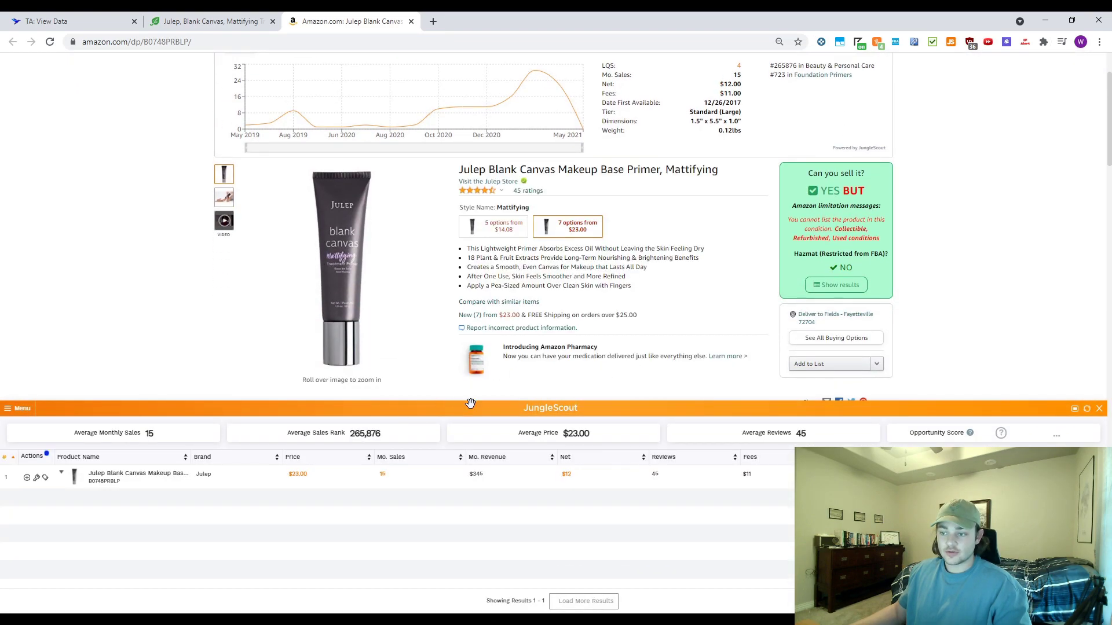
scroll(908, 114, down, 2)
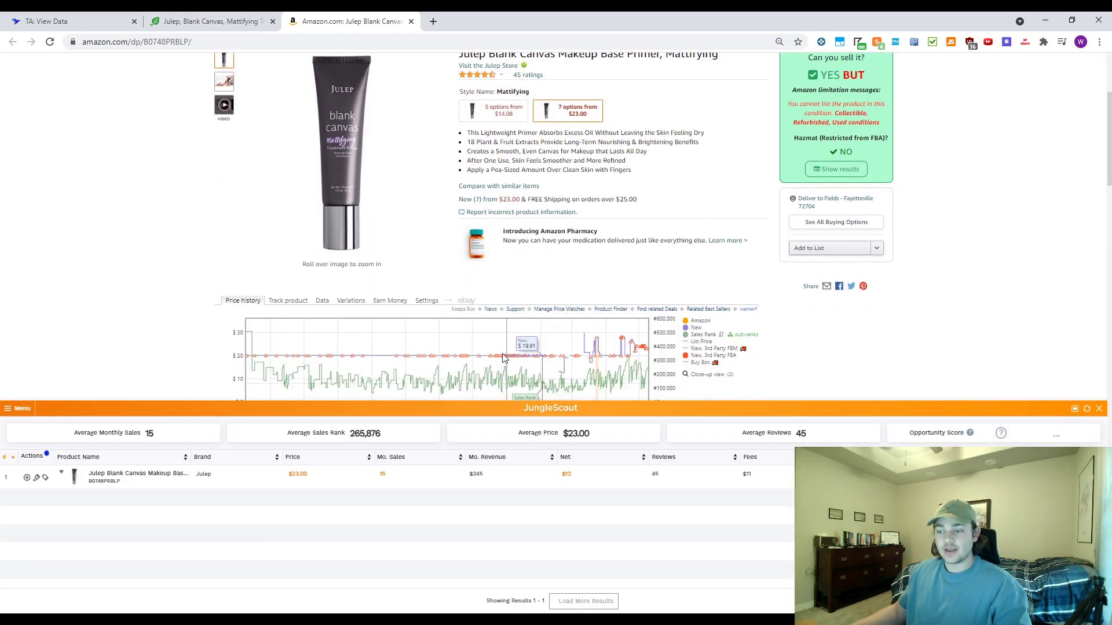
scroll(503, 358, down, 1)
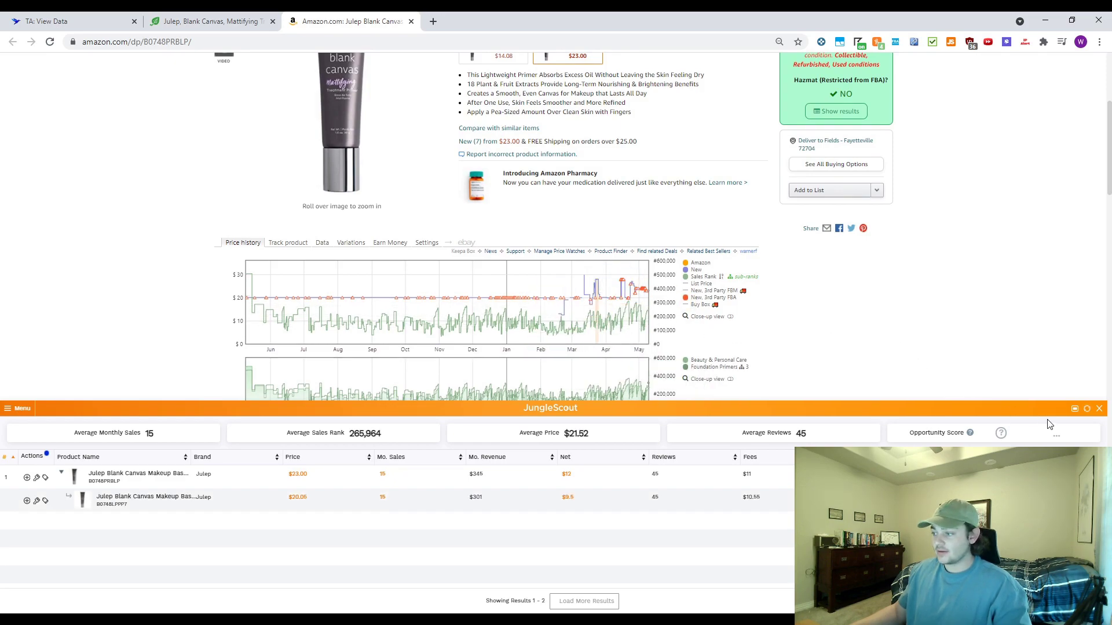
scroll(938, 390, up, 1)
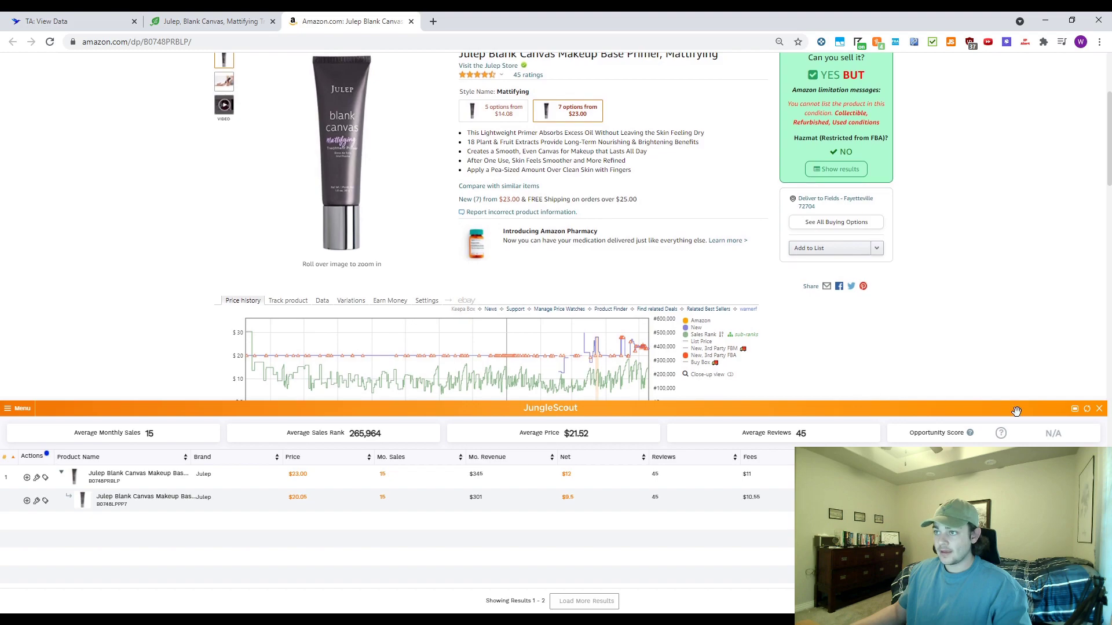
scroll(575, 348, up, 1)
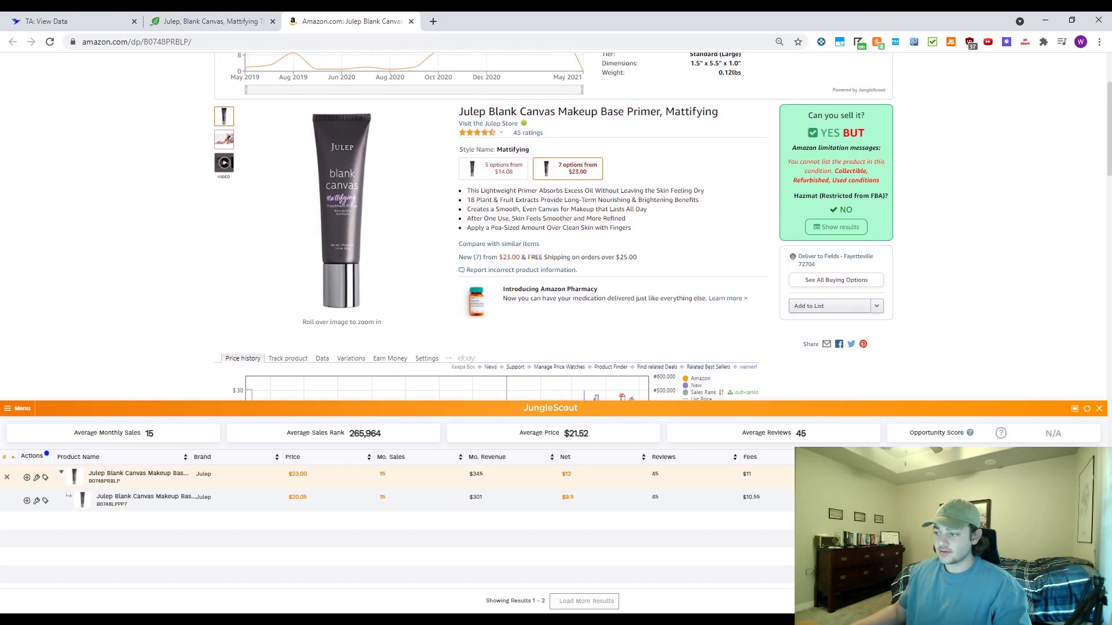
click(1099, 409)
Zoom the primer's Keepa price history in on the most recent period and set its range to Month.
drag(647, 440, 580, 440)
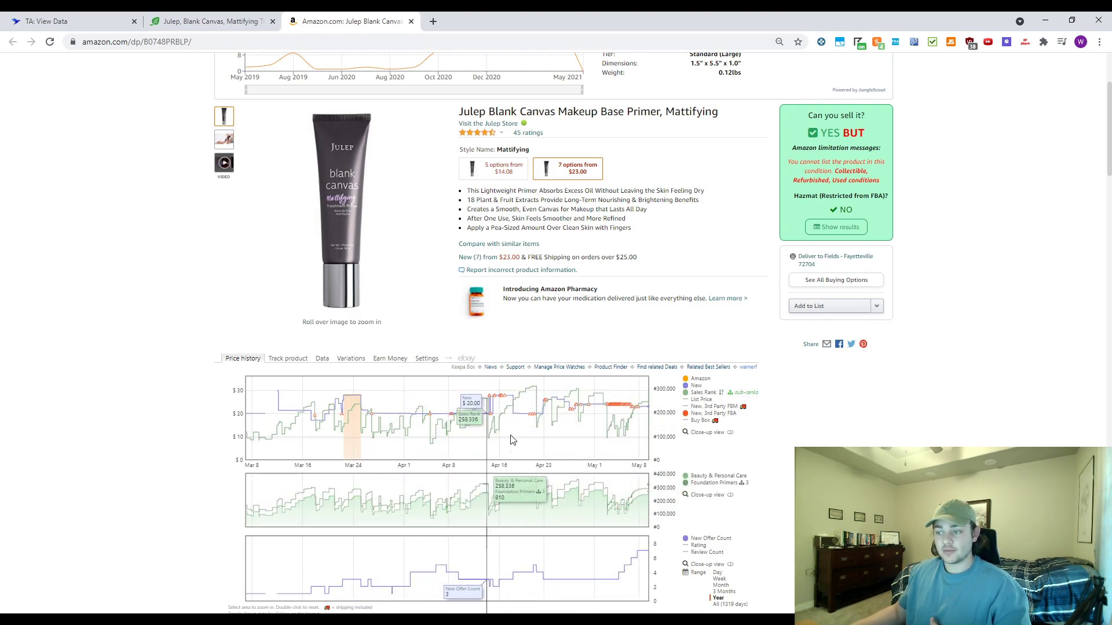
scroll(706, 521, down, 1)
click(721, 528)
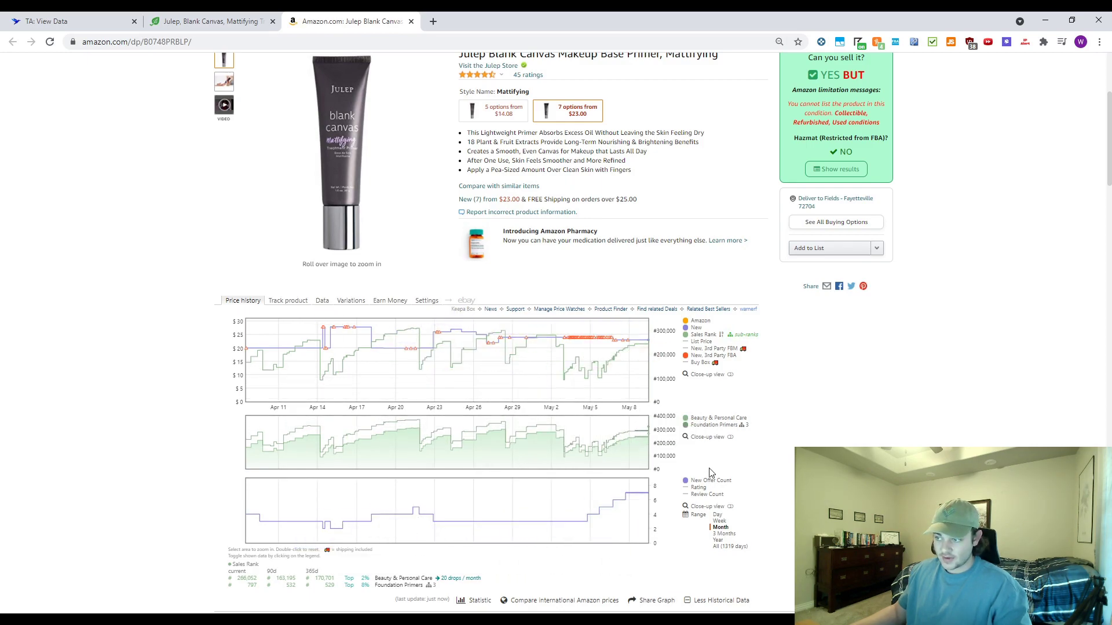
Compare the primer's Amazon listing and Keepa price history with its iHerb product page.
scroll(579, 441, down, 1)
scroll(74, 188, up, 3)
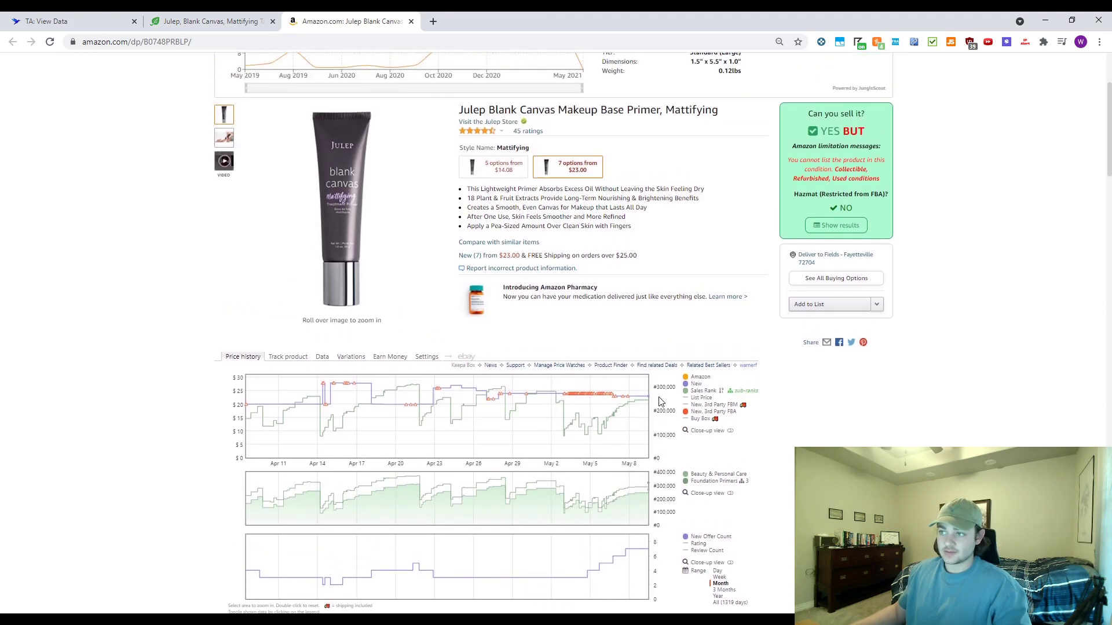
click(211, 20)
click(347, 21)
click(211, 21)
click(348, 21)
scroll(463, 290, up, 3)
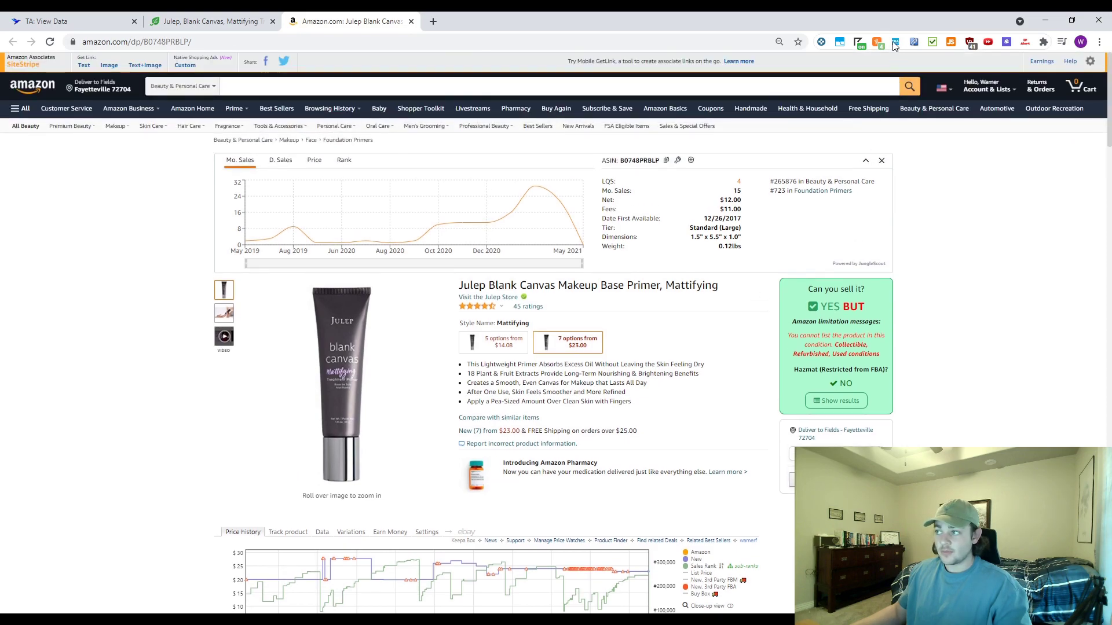
Reopen the FBA calculator for the primer and review its net profitability and margin against the price history.
click(895, 42)
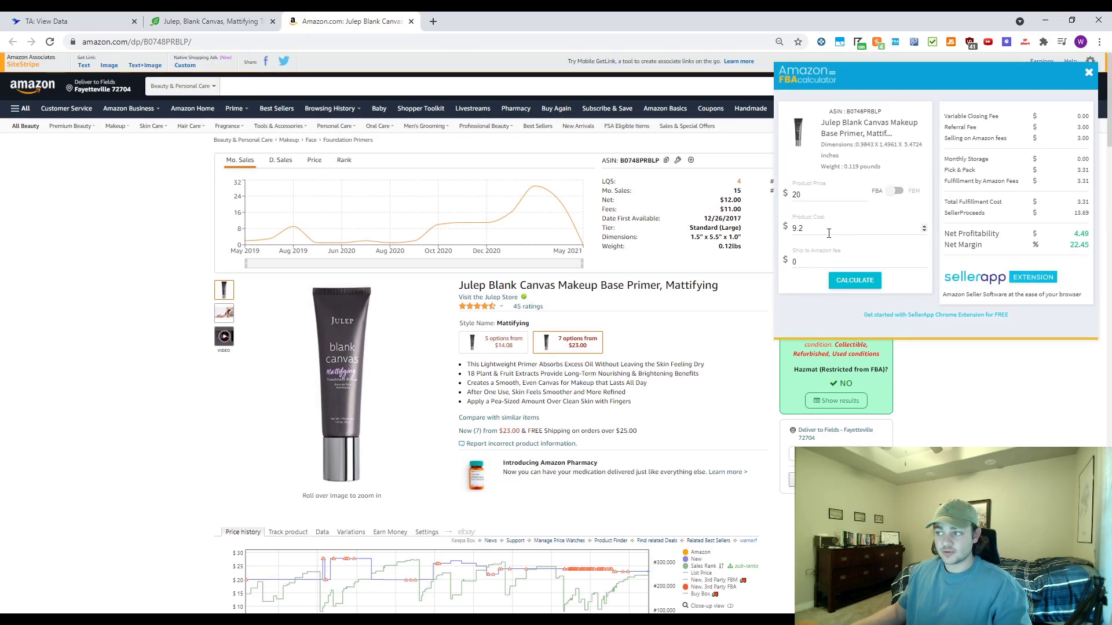
click(1063, 242)
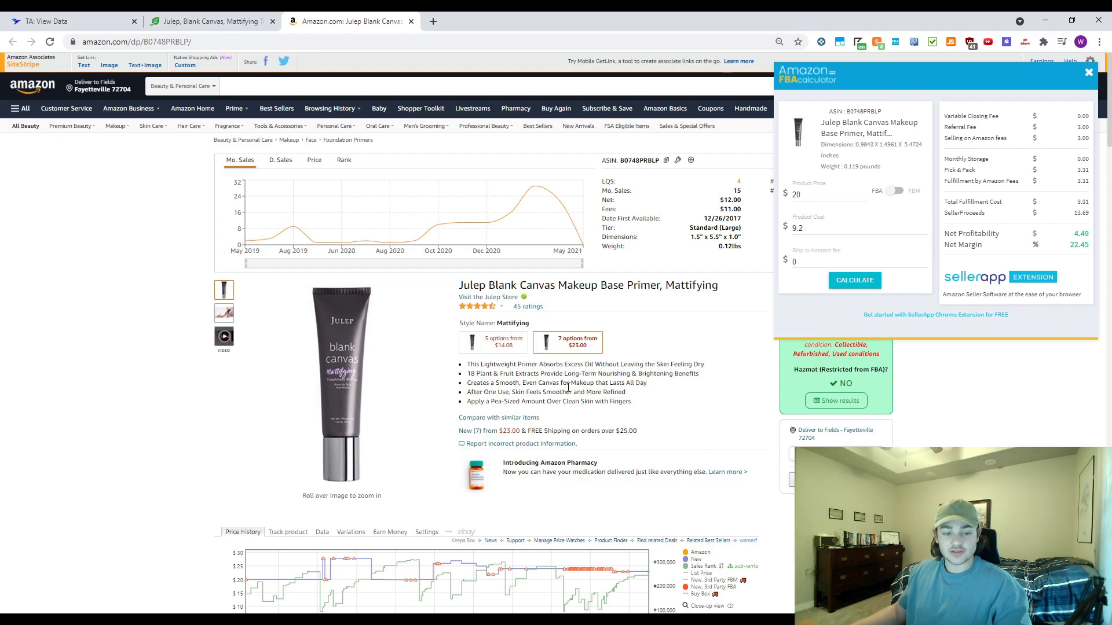
scroll(628, 401, down, 2)
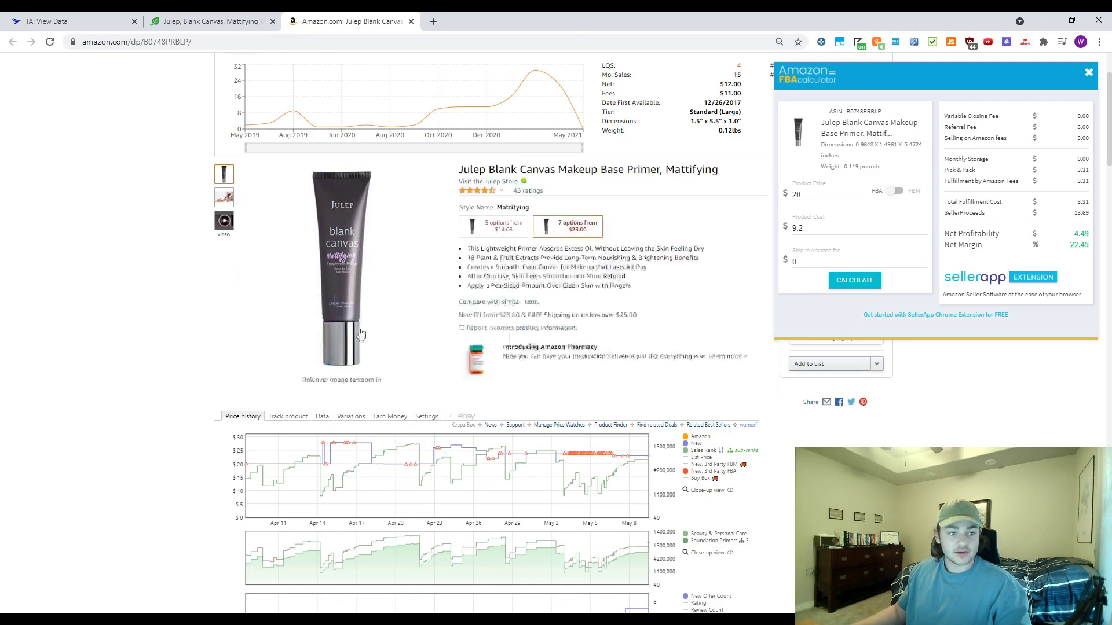
Return to the primer's iHerb page and check the product title there.
key(ctrl+shift+Tab)
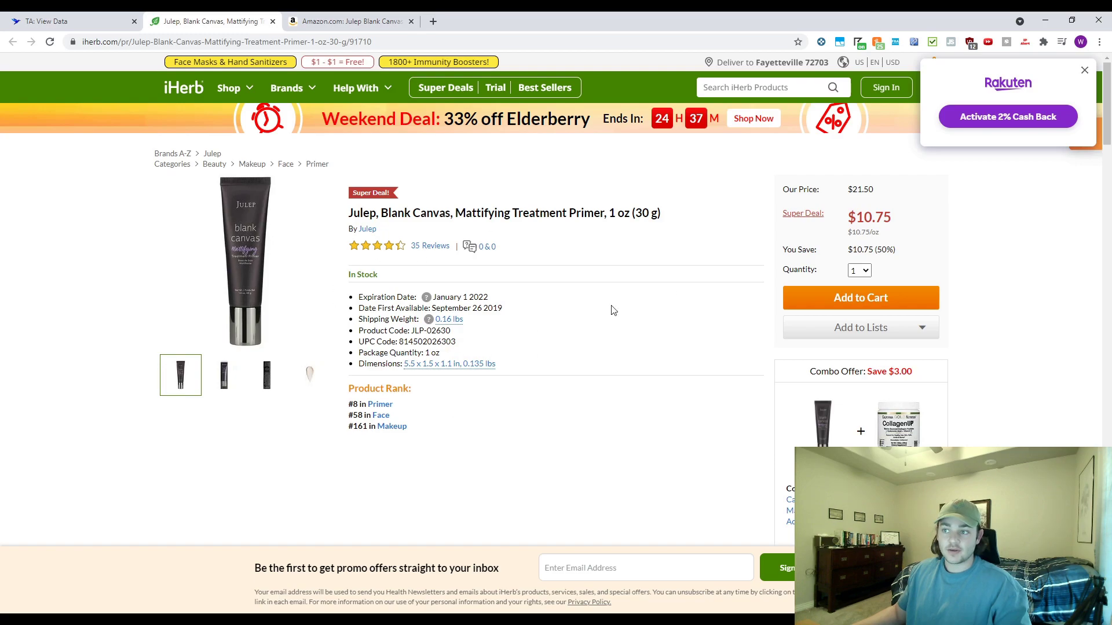
drag(352, 214, 607, 219)
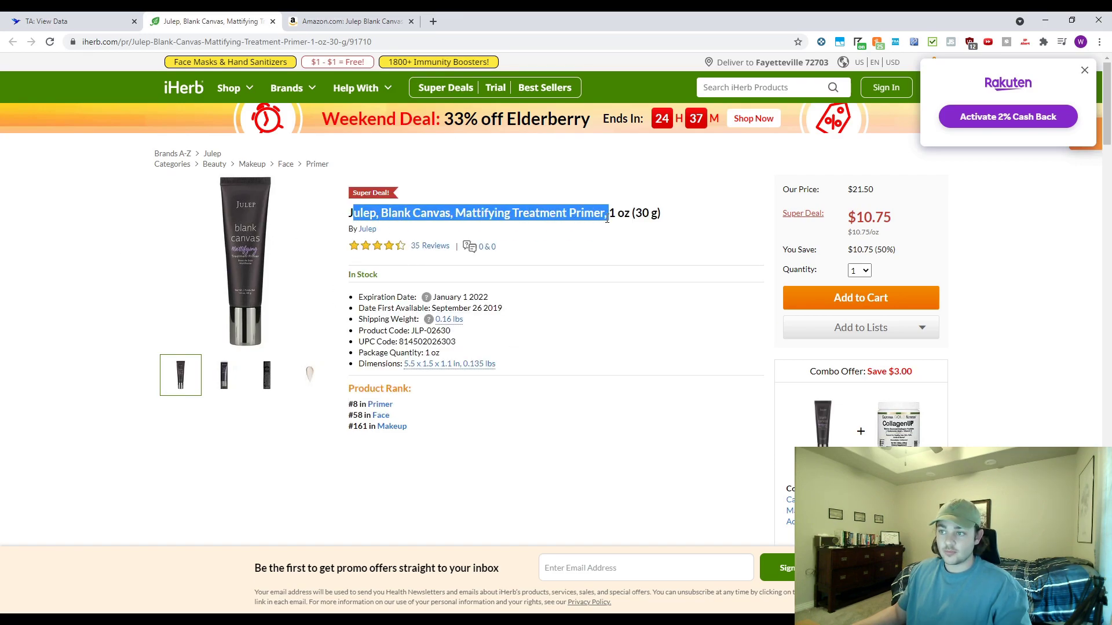
click(534, 212)
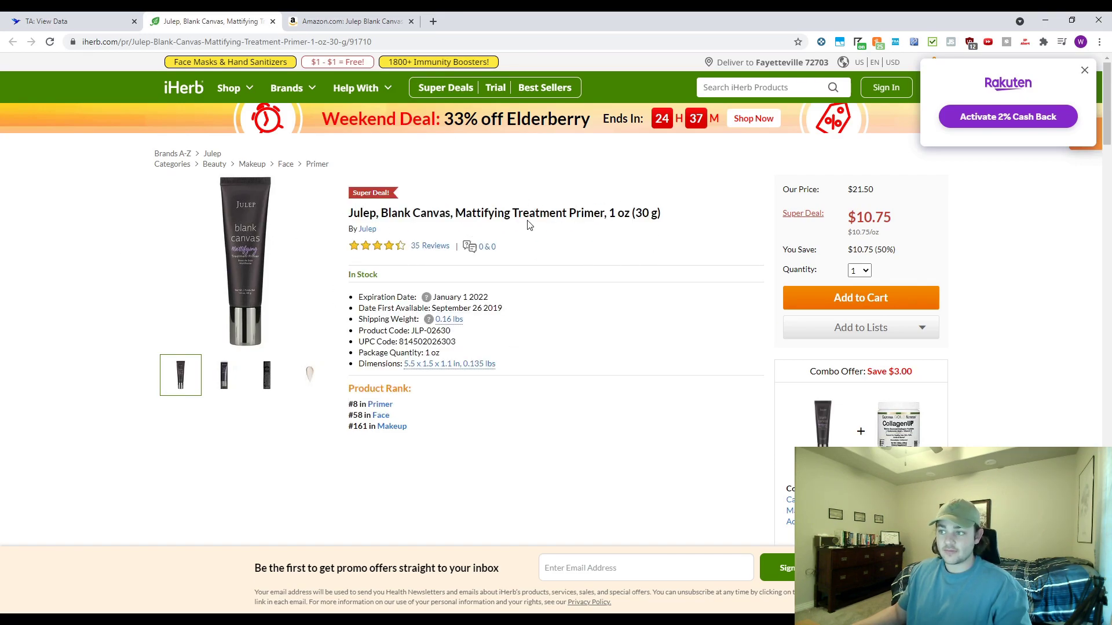
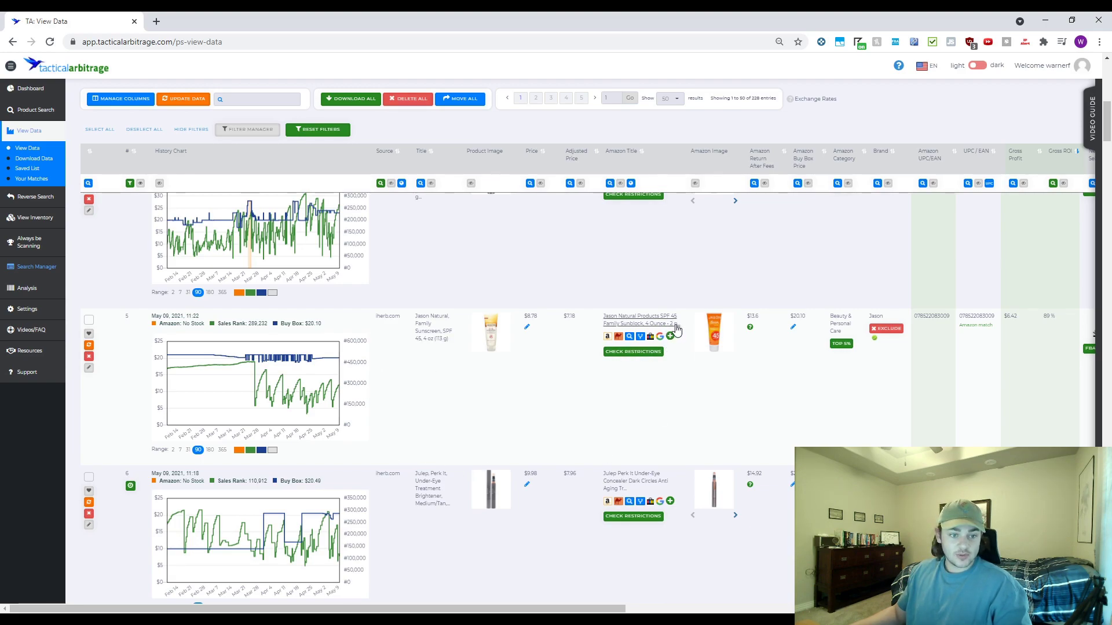
In the Tactical Arbitrage results, set the history chart range to 31 and open the Julep Perk It concealer's Amazon and iHerb pages.
scroll(537, 499, down, 2)
scroll(547, 466, down, 1)
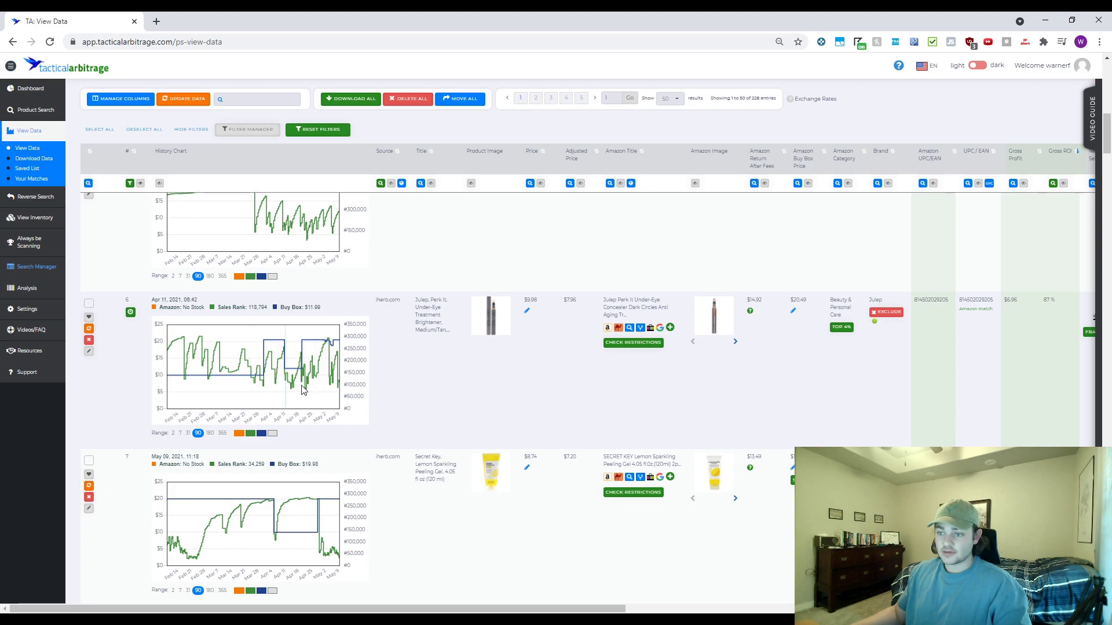
click(188, 434)
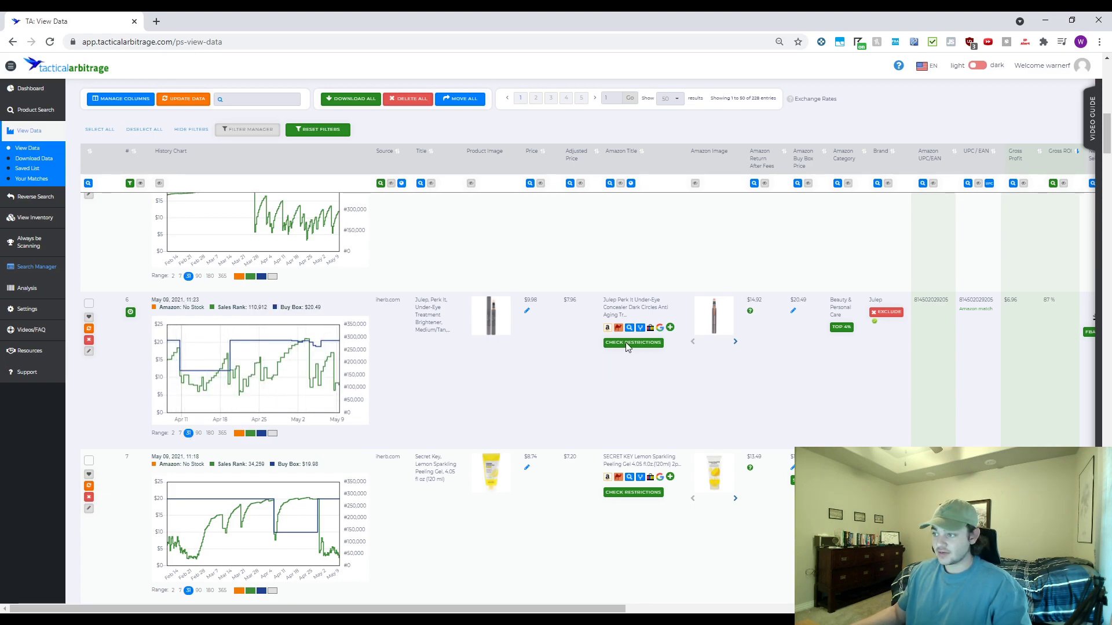
click(607, 308)
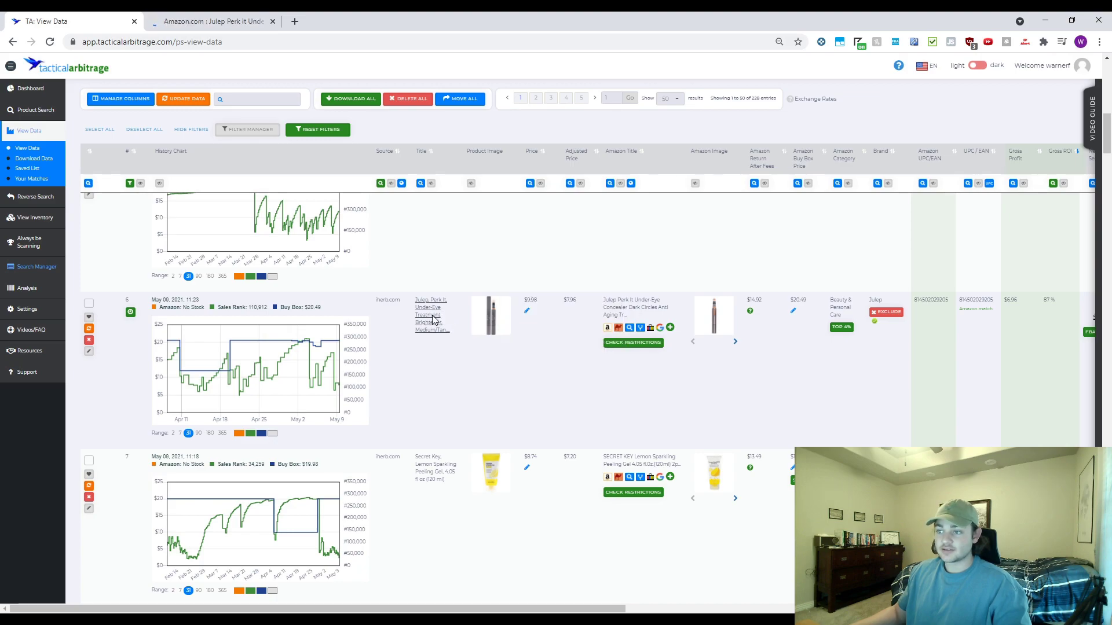
click(432, 319)
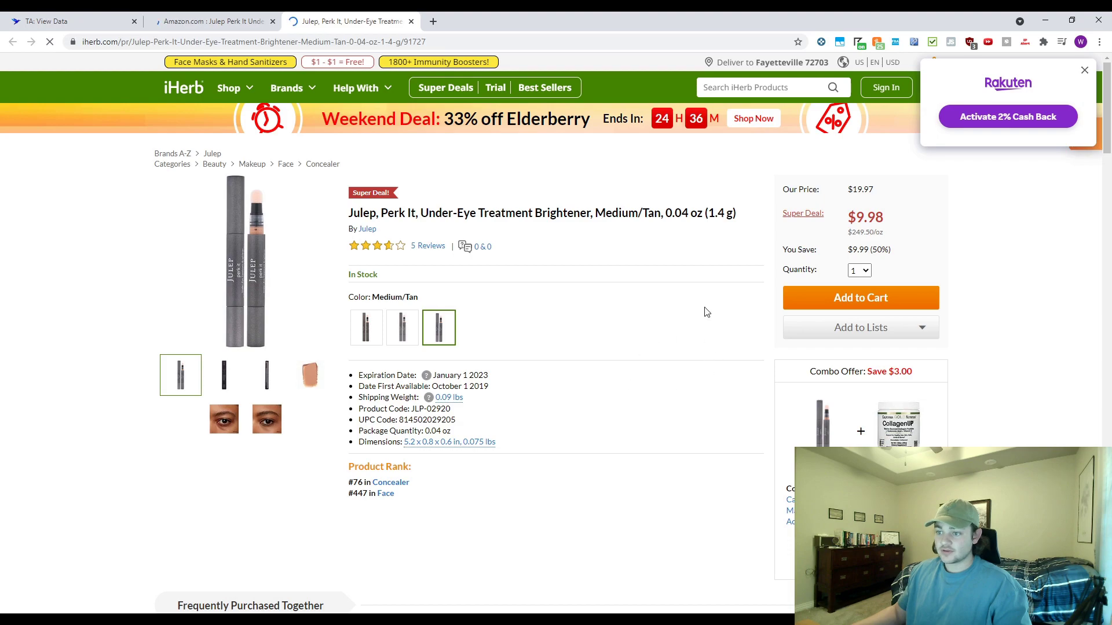
Review the Perk It concealer's price history on its Amazon listing and open the FBA calculator for it.
click(226, 16)
scroll(646, 405, down, 5)
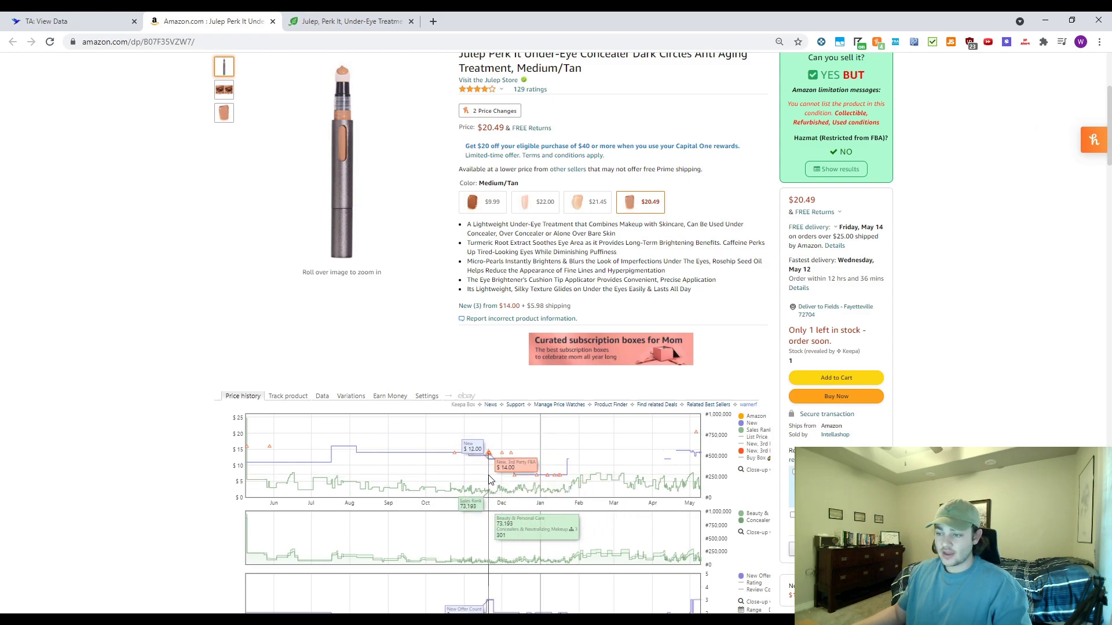
click(1025, 42)
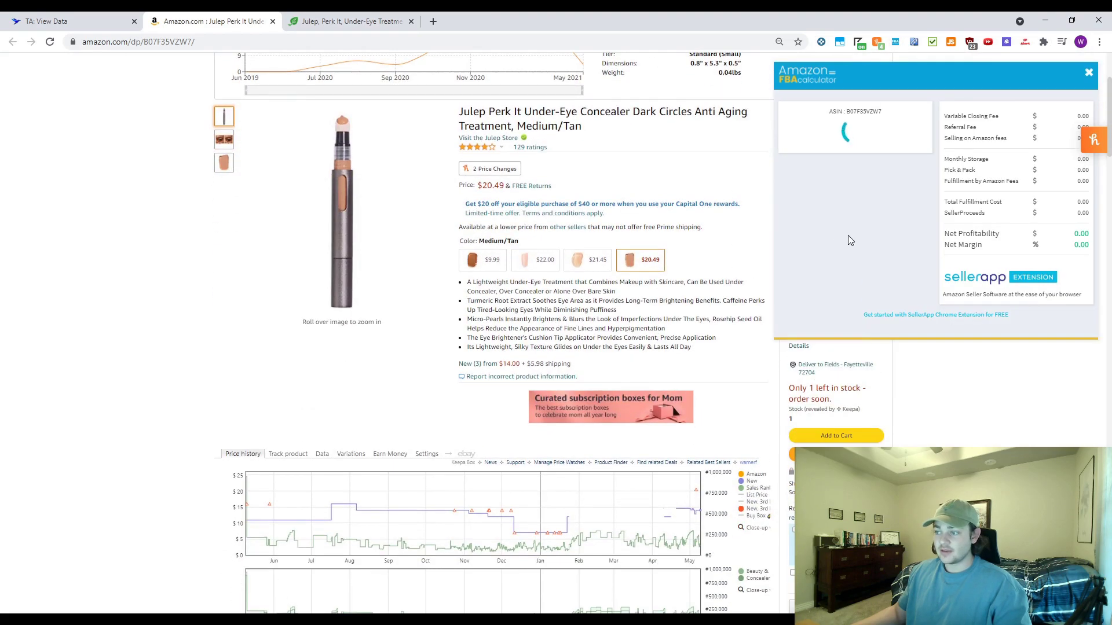
scroll(718, 389, down, 1)
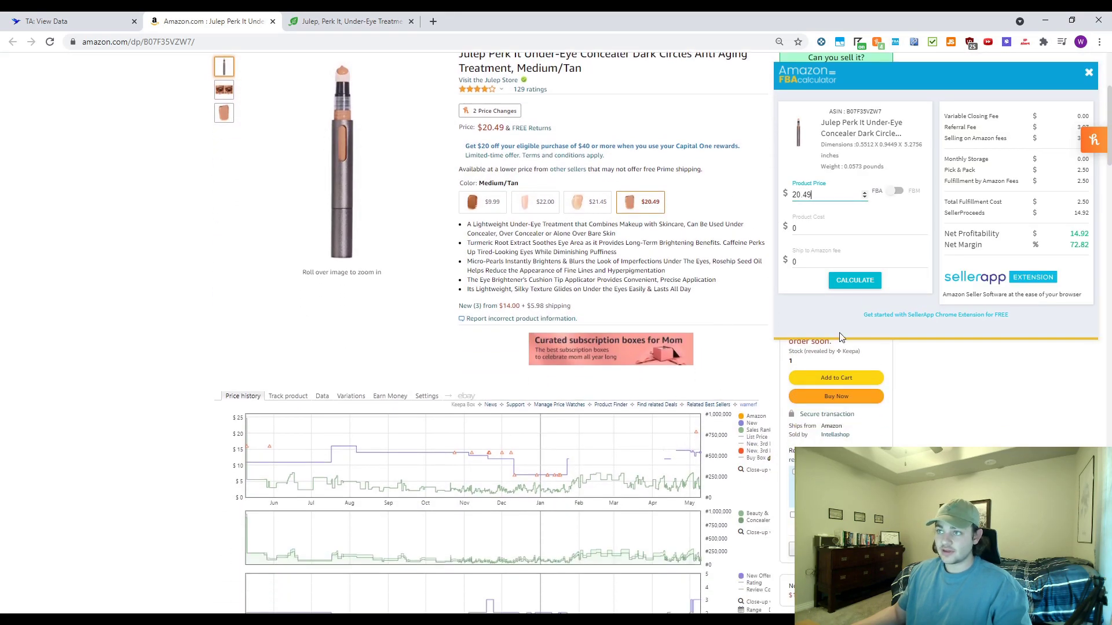
Calculate the concealer's FBA profit with a product cost of 7.5 and a product price of 16.
click(817, 229)
text(7)
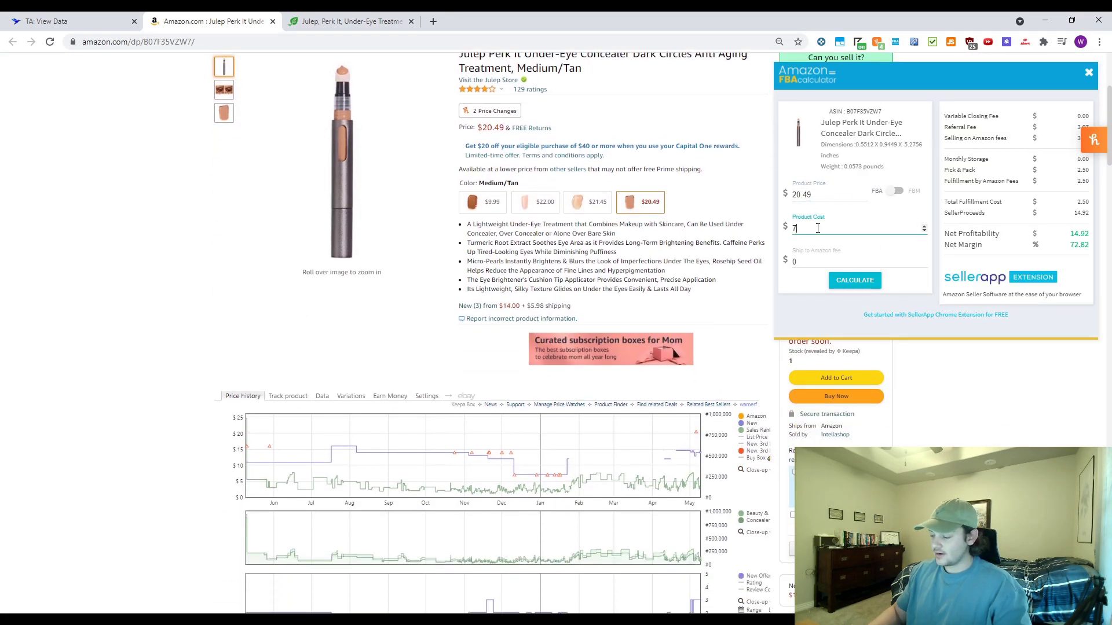
text(.5)
click(835, 193)
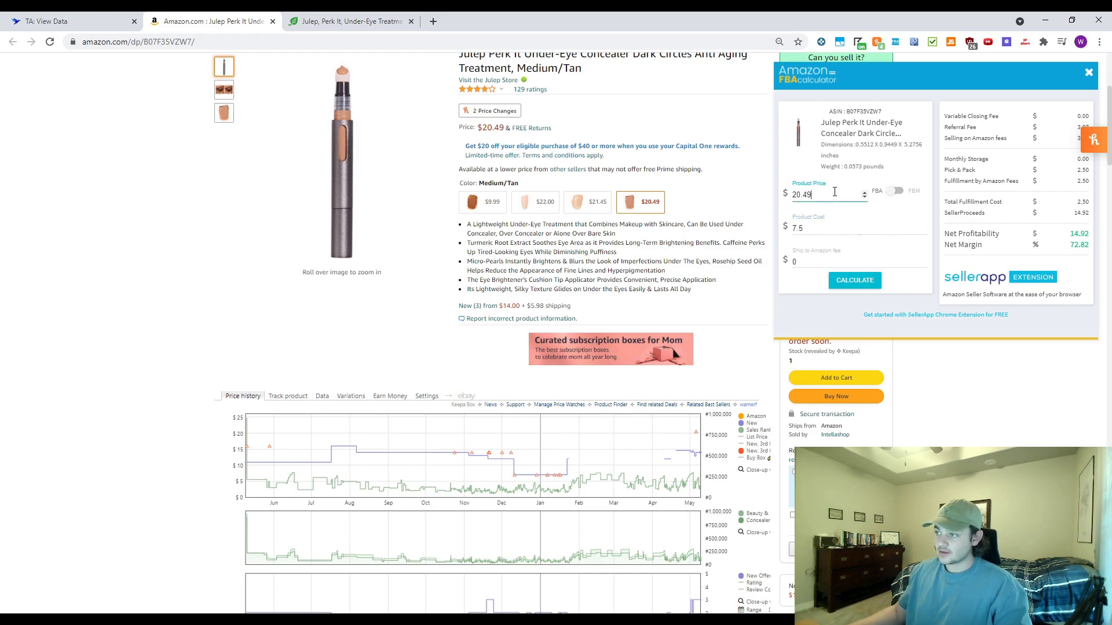
key(BackSpace)
key(BackSpace)
key(BackSpace)
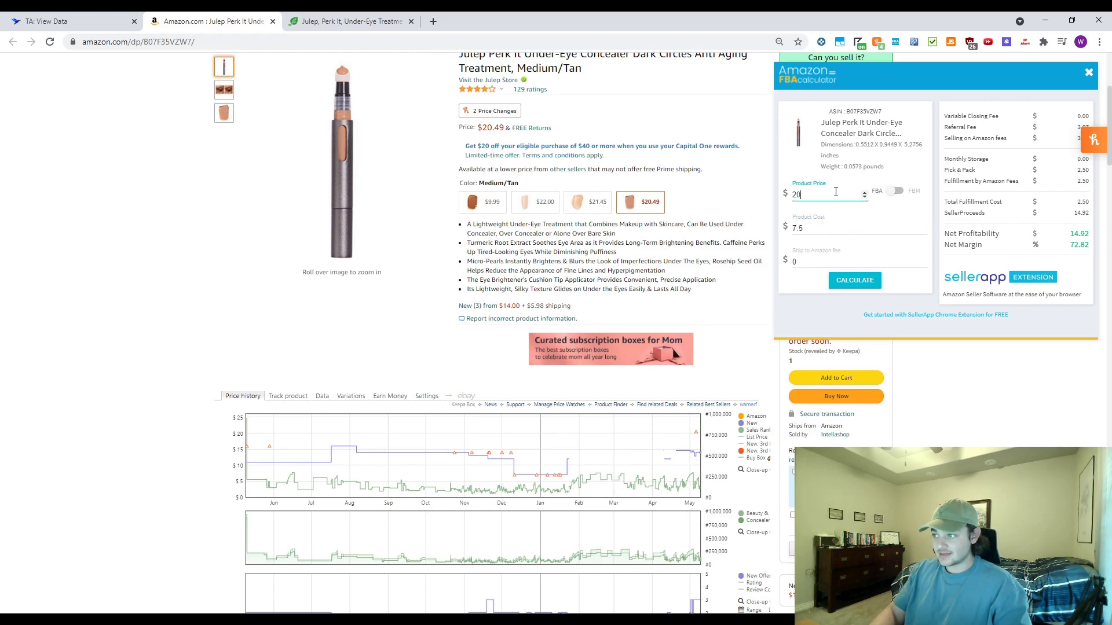
text(16)
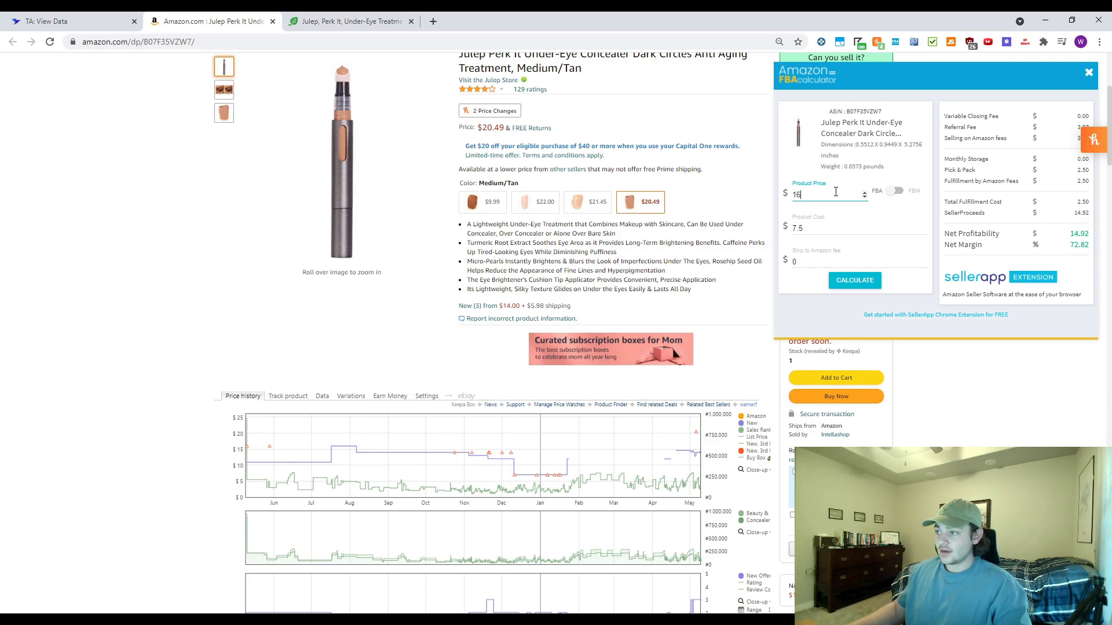
click(844, 287)
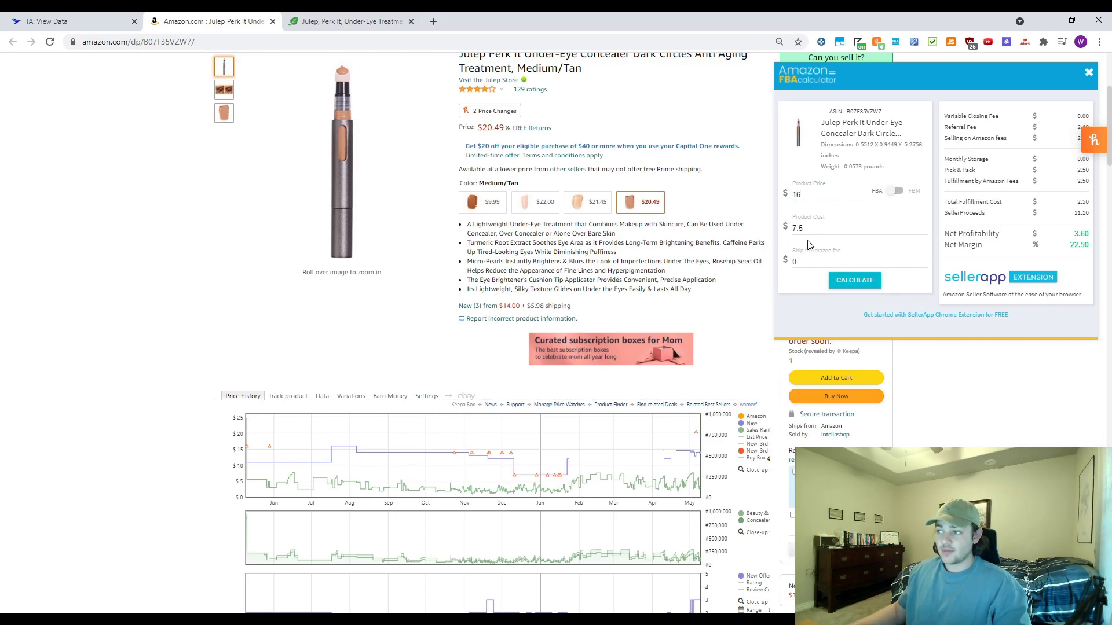
Review the concealer's net margin, price history and monthly sales on Amazon, and close the FBA calculator.
double_click(796, 228)
click(1077, 243)
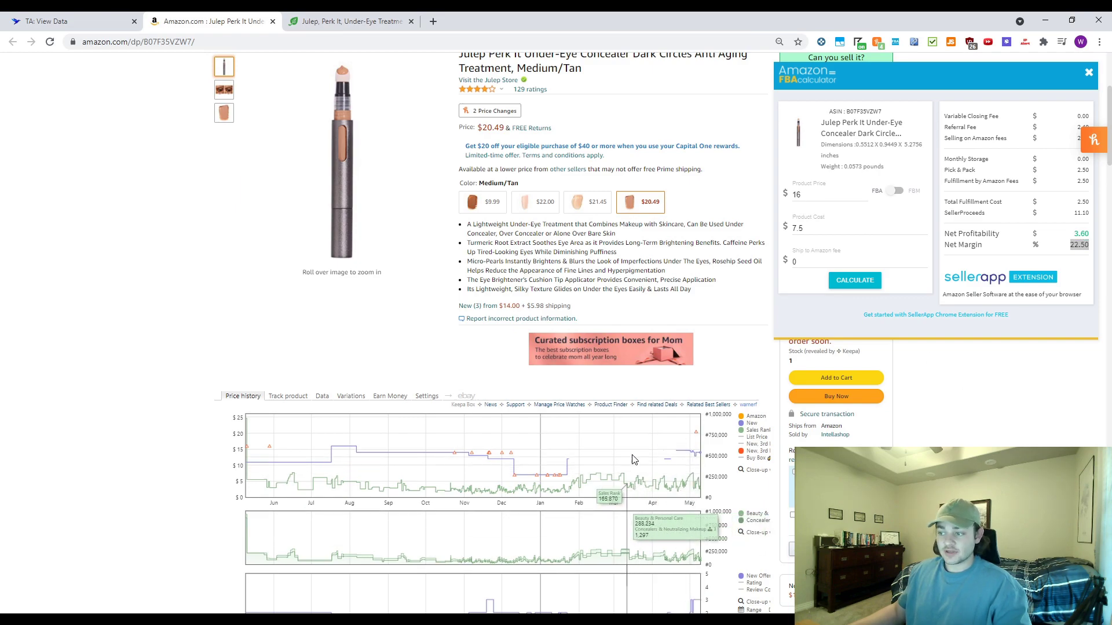
mouse_move(759, 418)
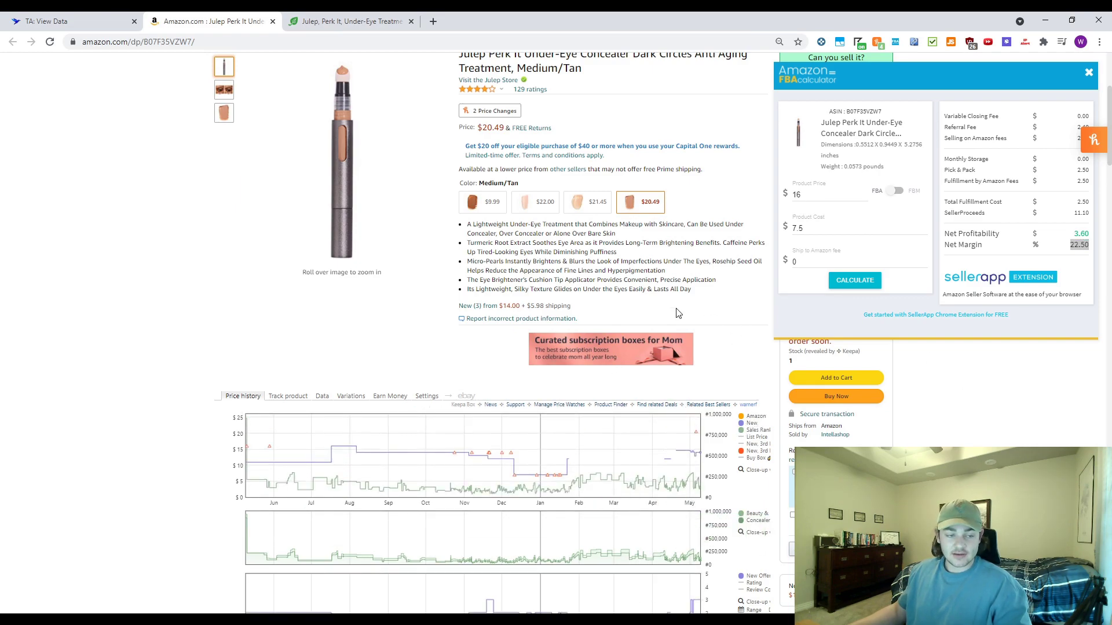
mouse_move(344, 101)
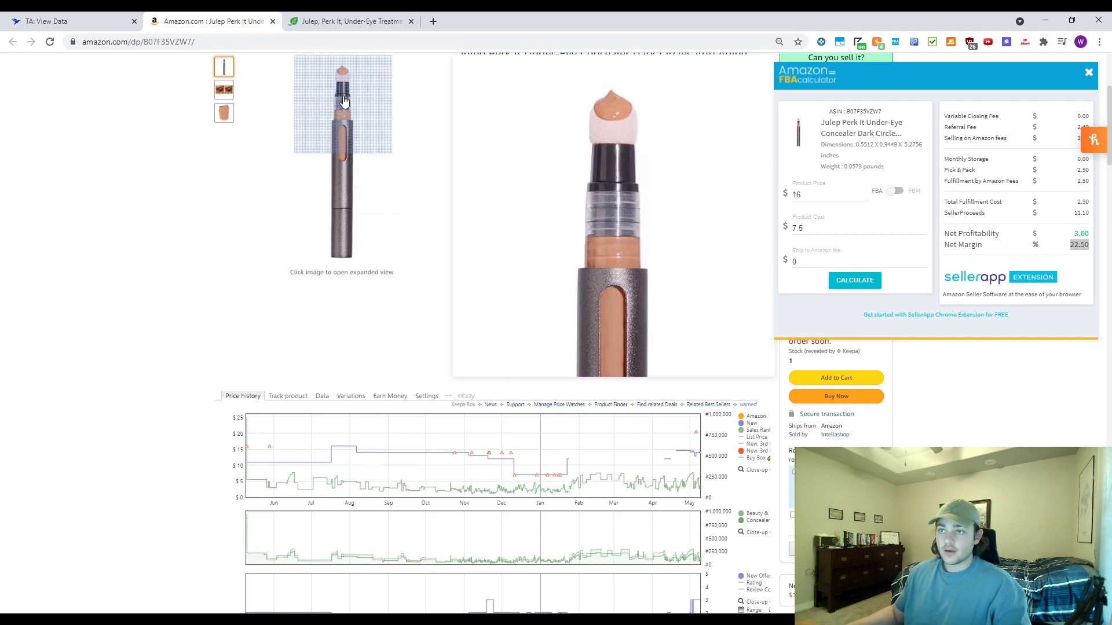
scroll(915, 388, up, 2)
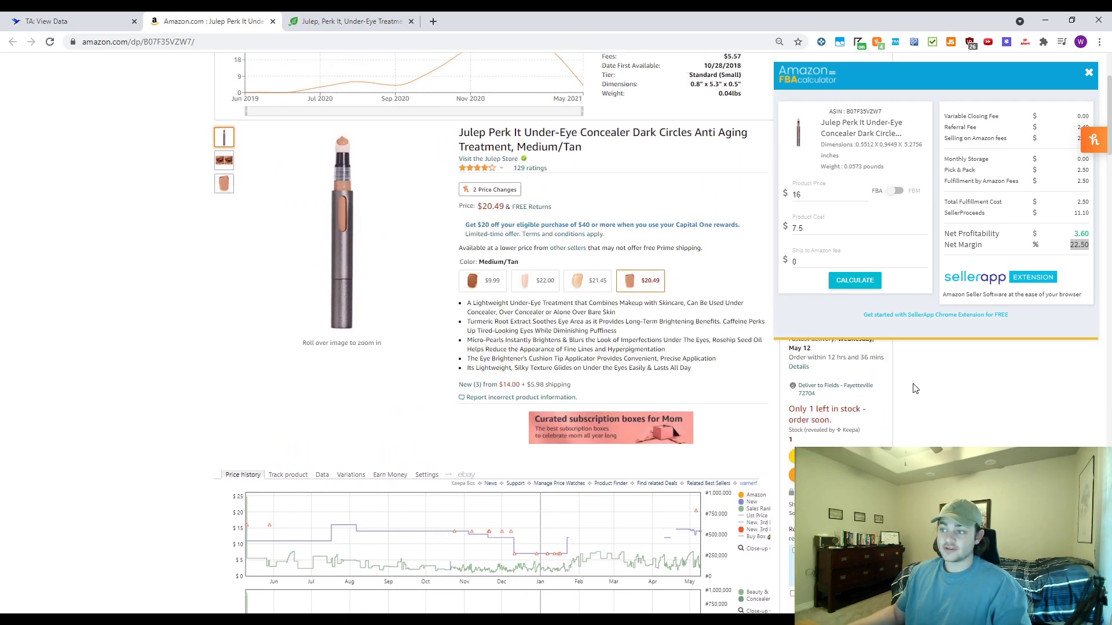
scroll(915, 388, up, 3)
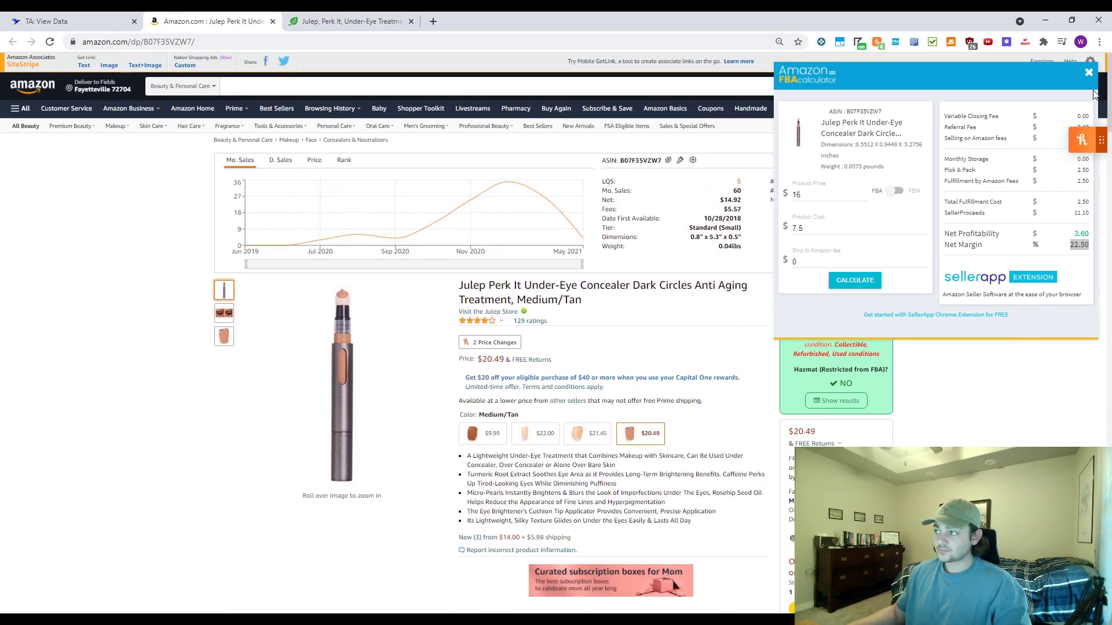
click(1089, 72)
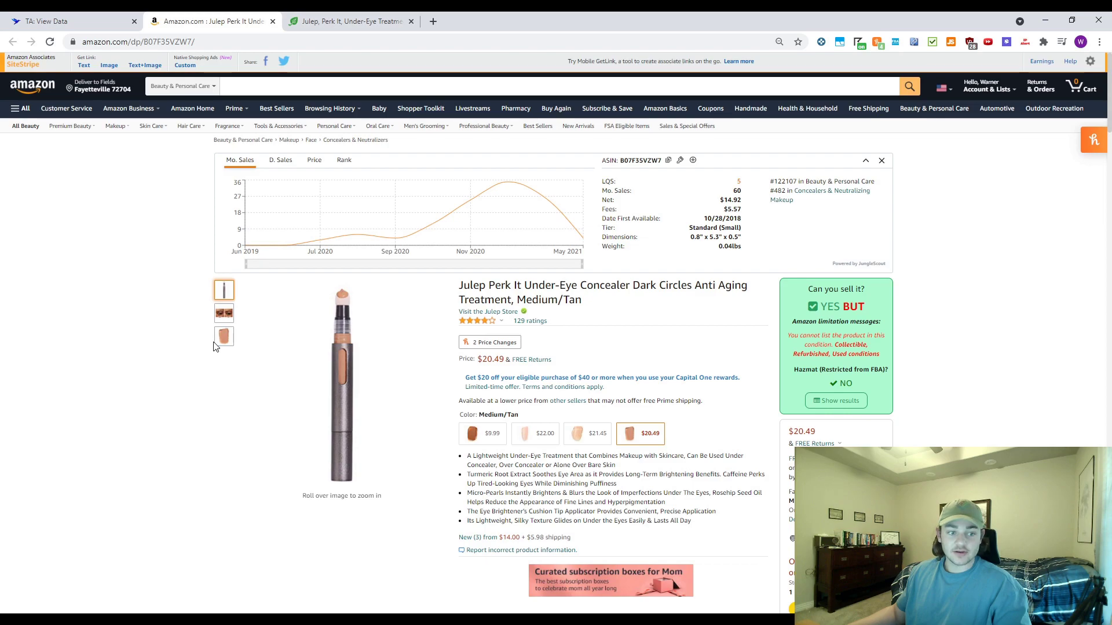
View the concealer's swatch and before-and-after images and look over its listing details.
mouse_move(224, 337)
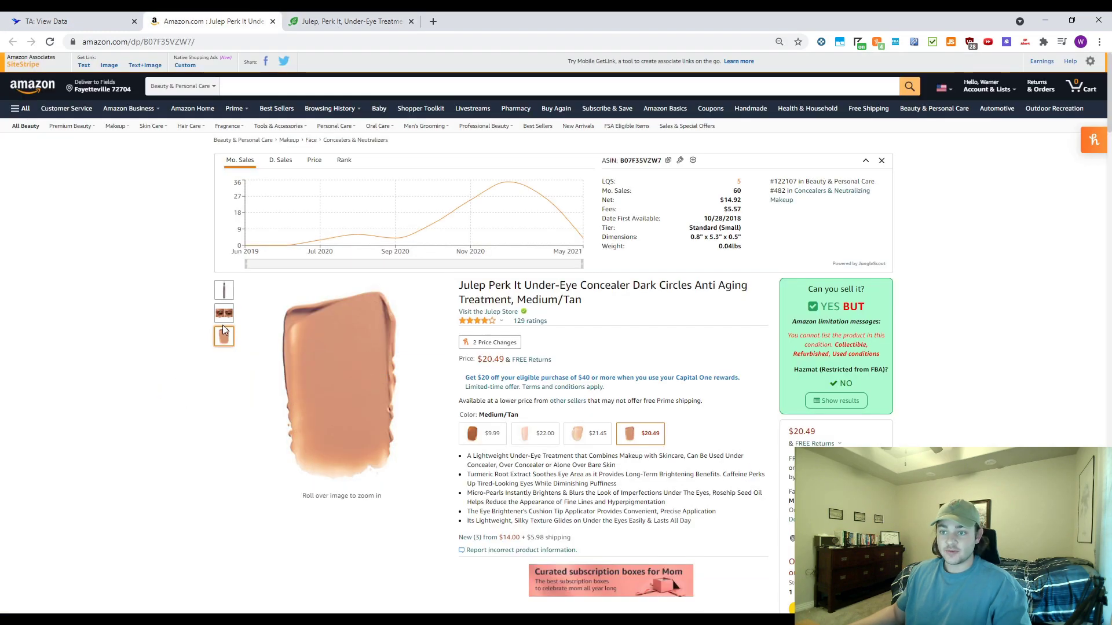
mouse_move(223, 313)
scroll(440, 410, down, 1)
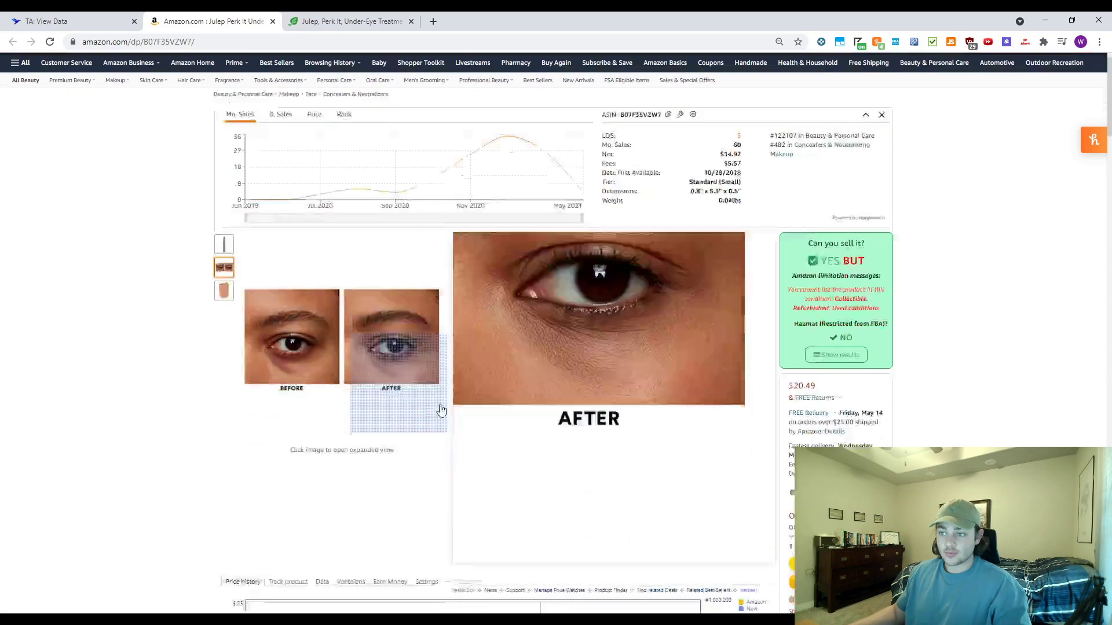
scroll(440, 410, down, 2)
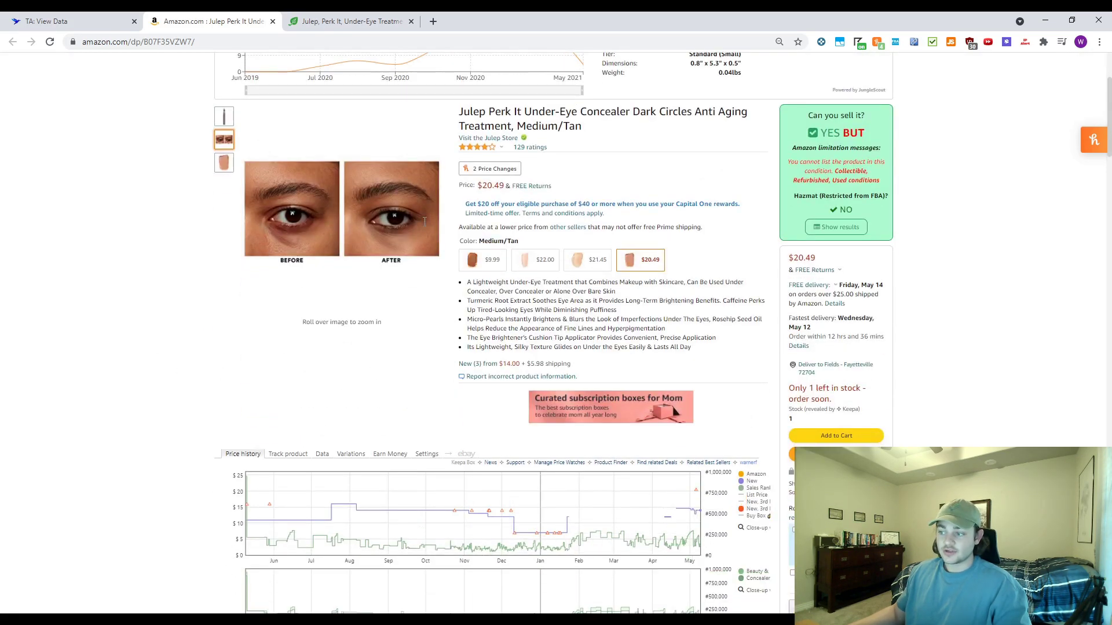
Close the concealer's Amazon and iHerb pages and go to the Secret Key peeling gel in the Tactical Arbitrage results.
key(ctrl+w)
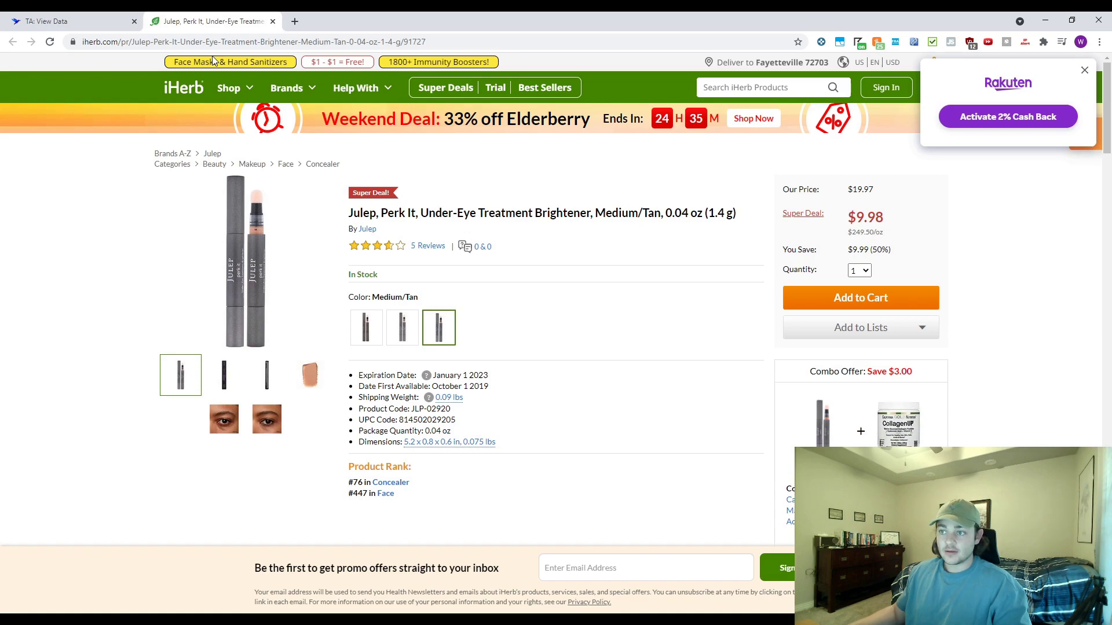
key(ctrl+w)
scroll(527, 533, down, 2)
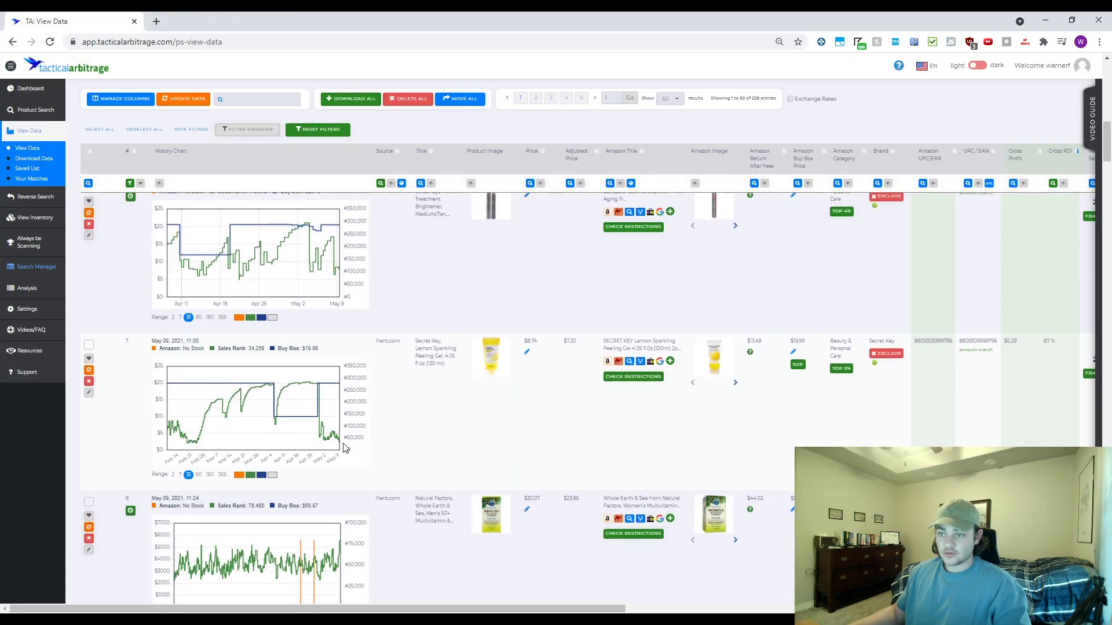
Open the Secret Key Lemon Sparkling Peeling Gel on iHerb and Amazon and compare the pack quantity in both titles.
click(435, 367)
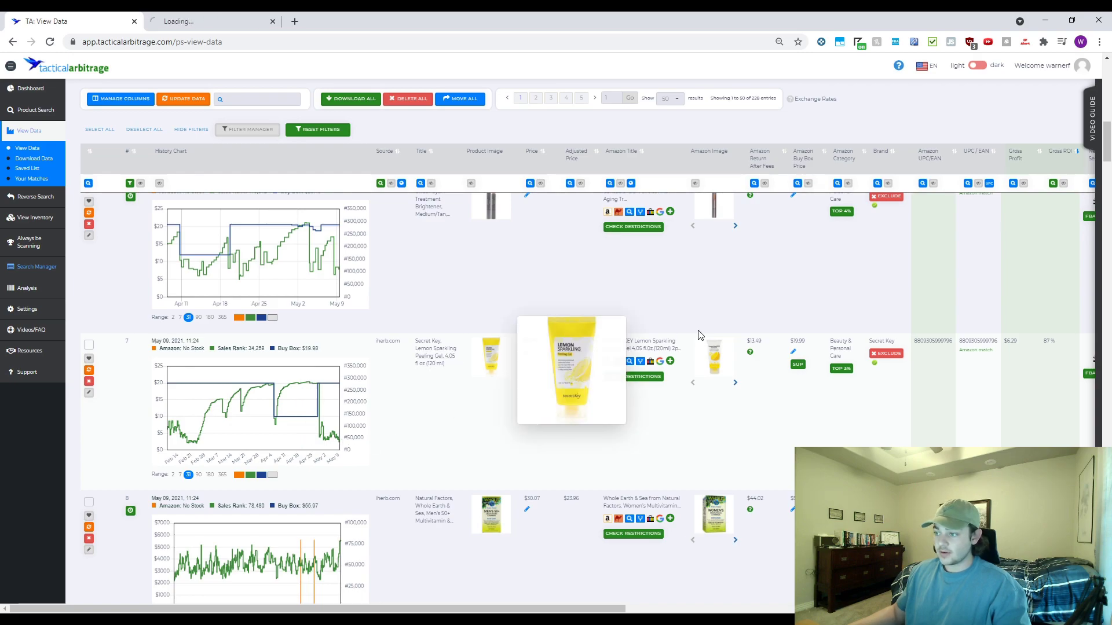
click(660, 347)
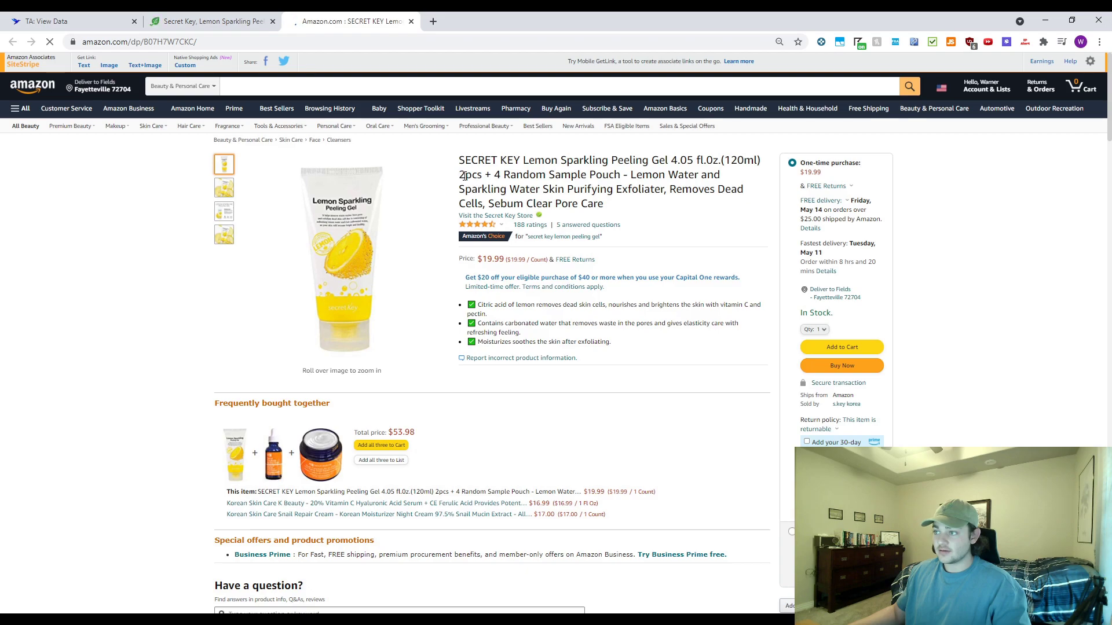
double_click(465, 175)
key(ctrl+shift+Tab)
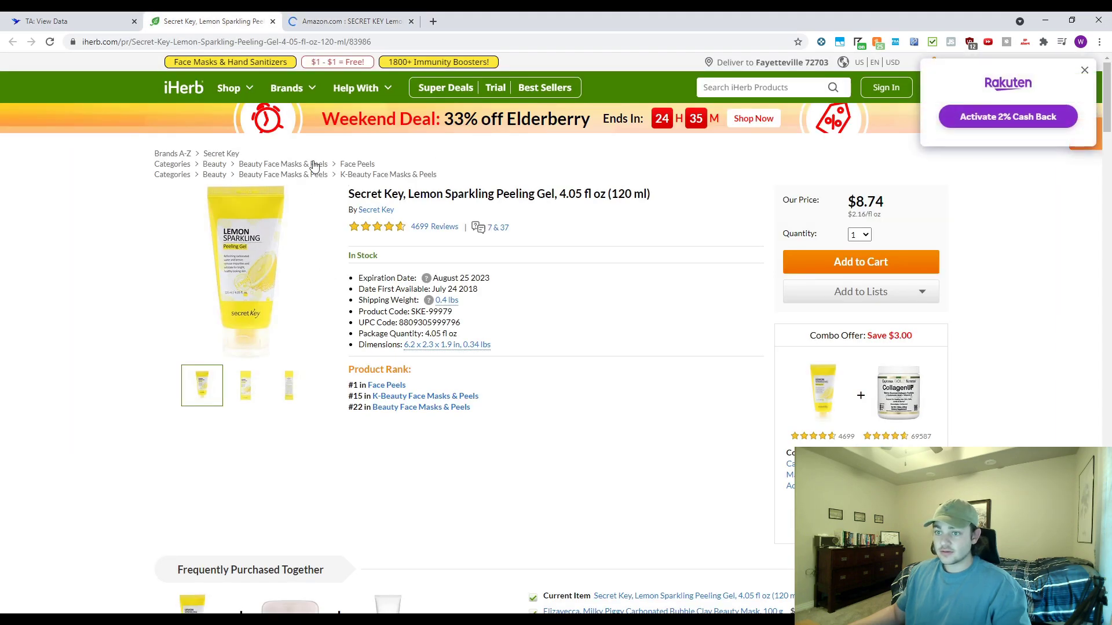
Compare the peeling gel's product image, pack contents and price on Amazon and iHerb, and close both product pages.
key(ctrl+Tab)
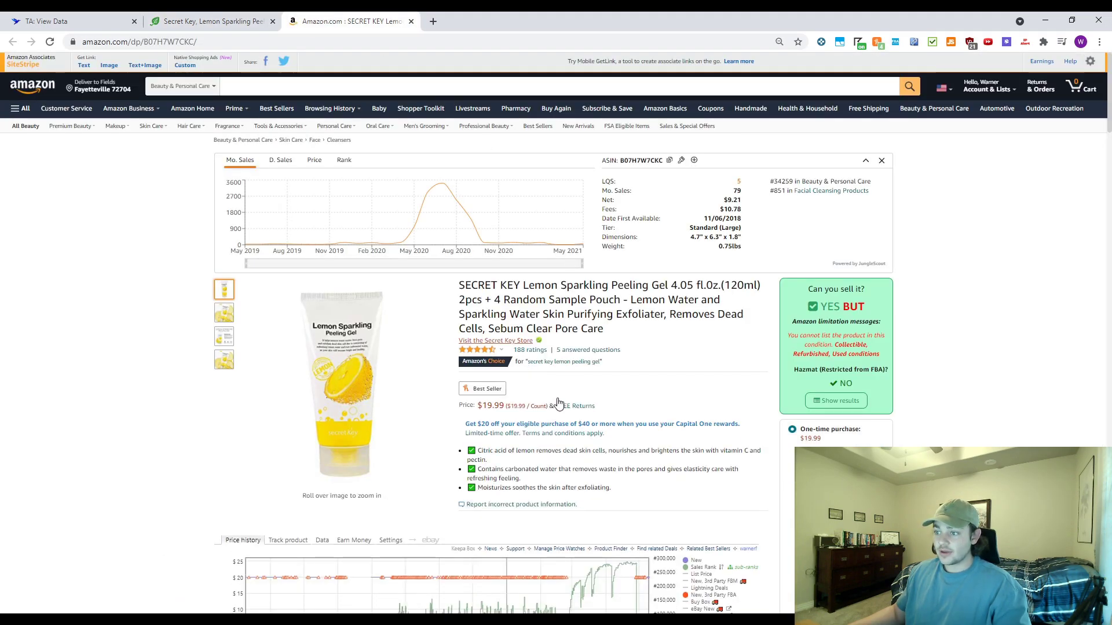
scroll(557, 404, down, 5)
scroll(472, 333, up, 5)
key(ctrl+shift+Tab)
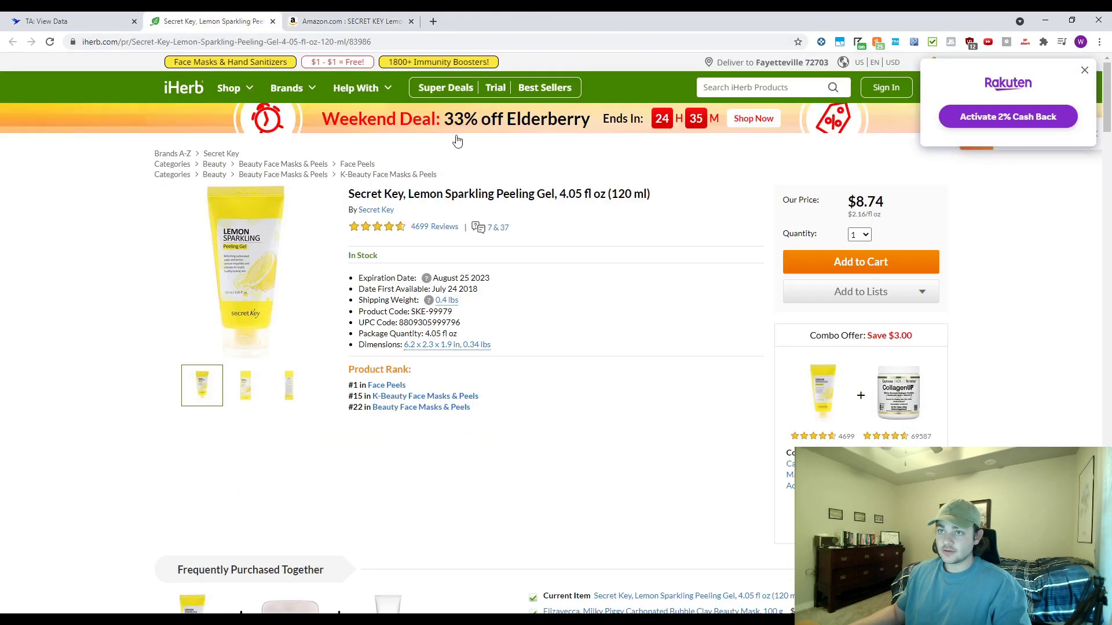
key(ctrl+Tab)
key(ctrl+shift+Tab)
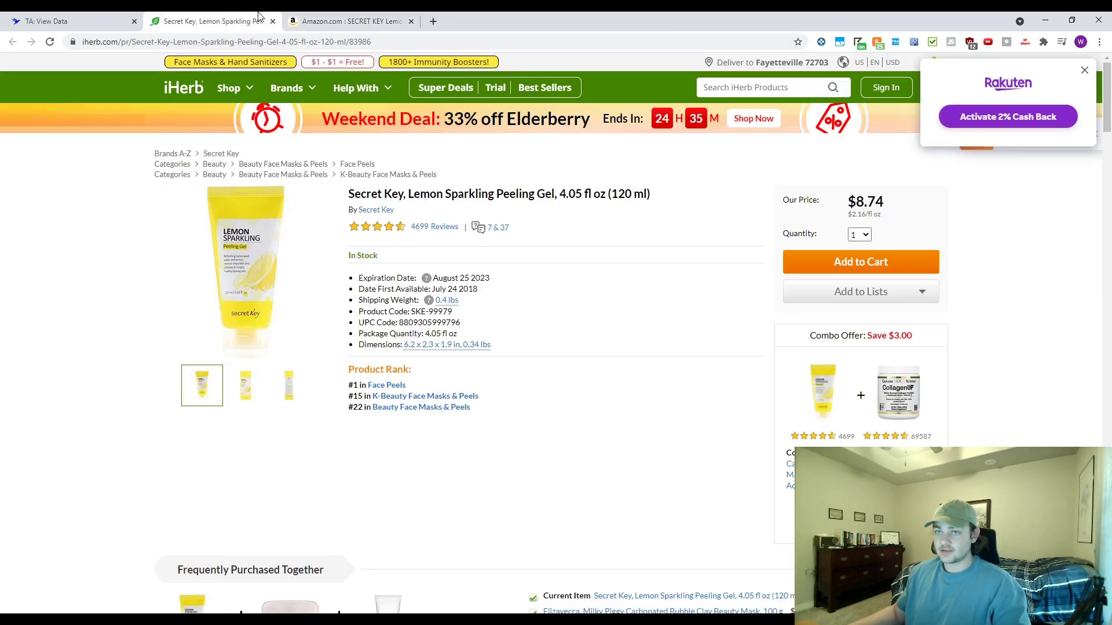
mouse_move(321, 88)
key(ctrl+w)
key(ctrl+w)
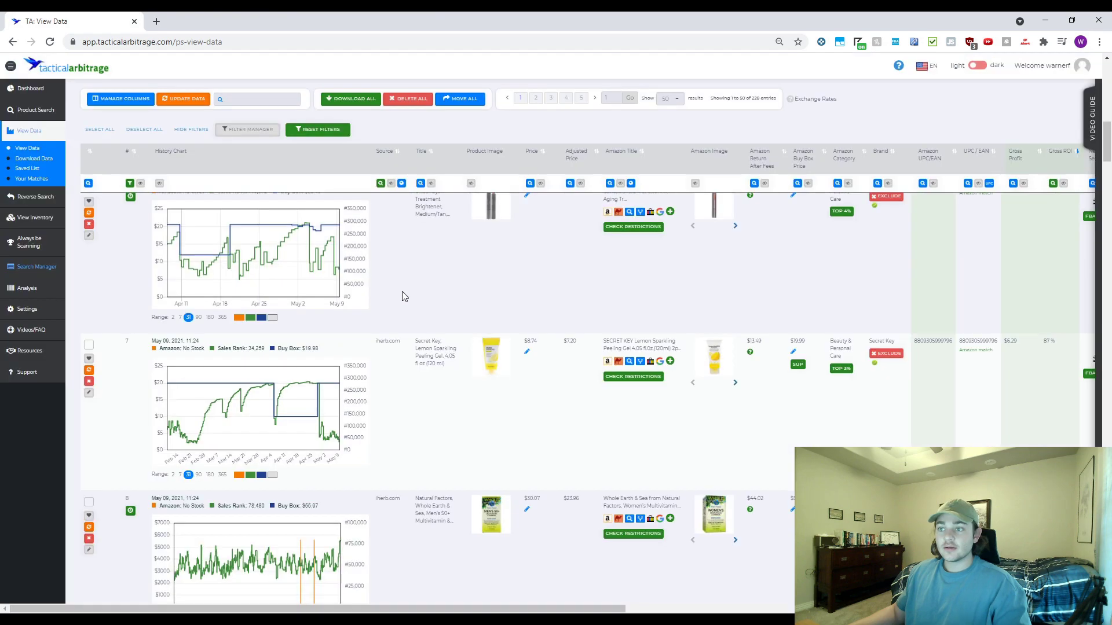
Open the Natural Factors Men's 50+ Multivitamin result on iHerb together with its matched Amazon listing.
scroll(519, 498, down, 3)
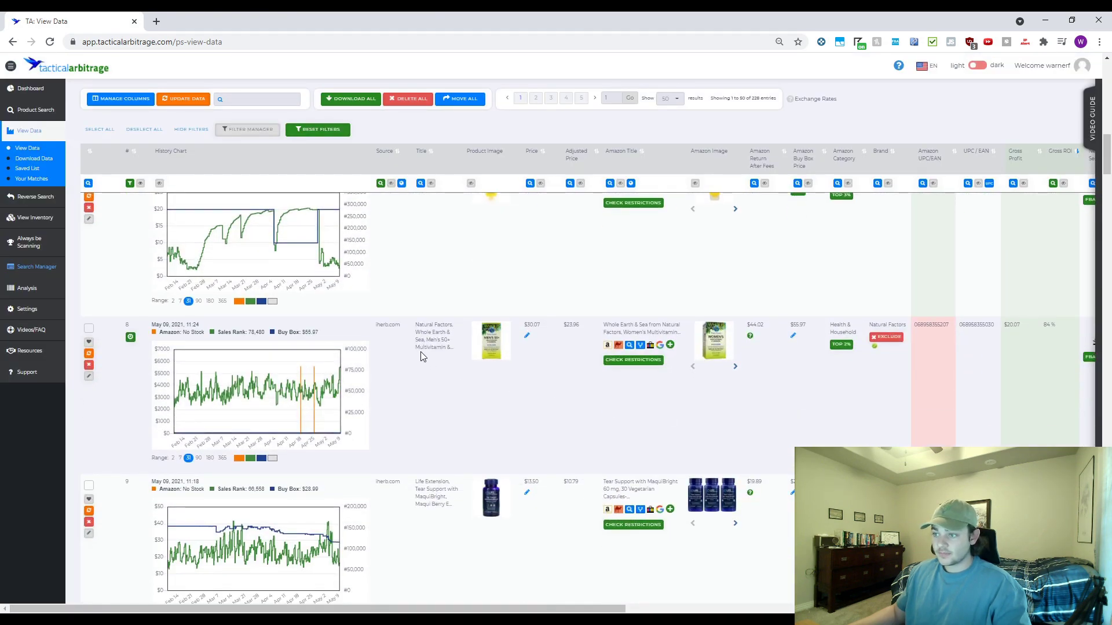
click(421, 355)
click(637, 332)
click(252, 18)
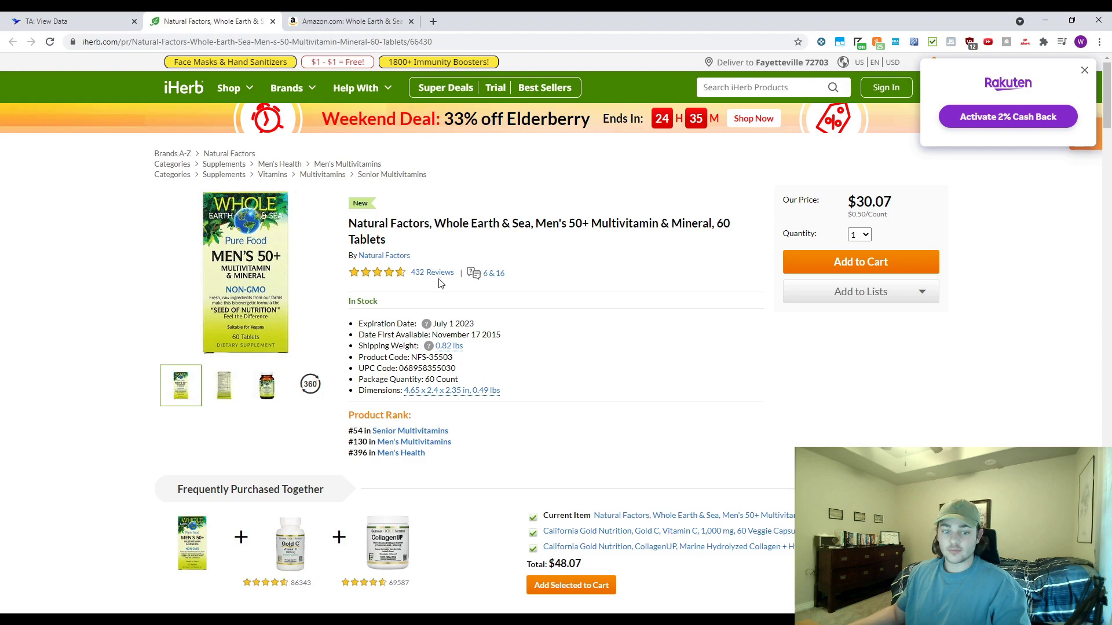
Compare the multivitamin's version and tablet count on Amazon and iHerb, close the iHerb page and return to the Tactical Arbitrage results.
click(355, 21)
scroll(687, 145, down, 3)
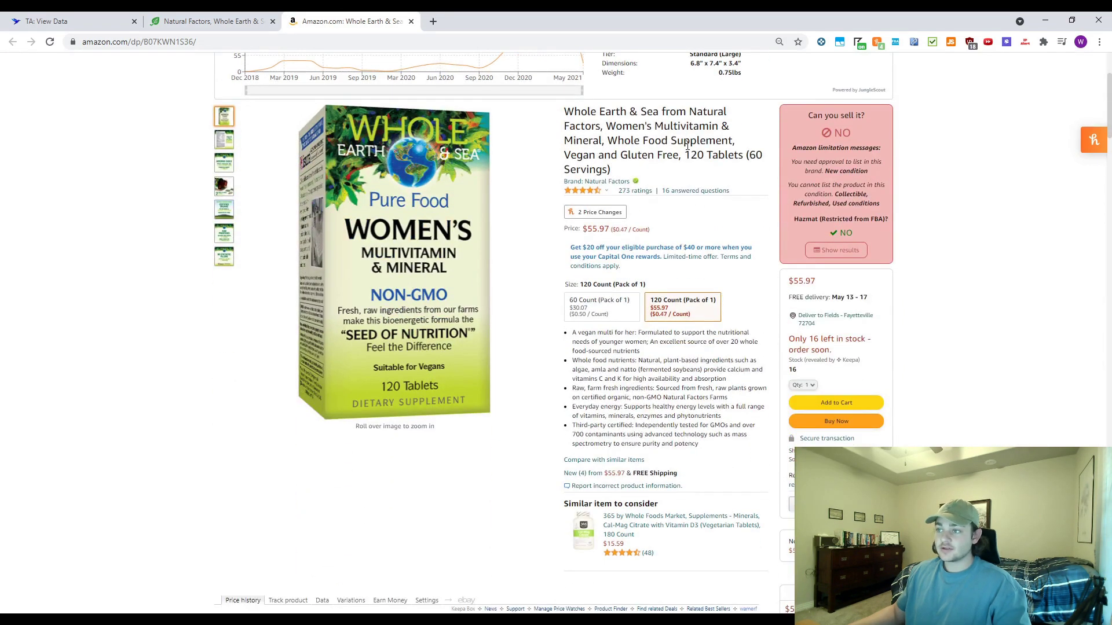
drag(685, 154, 741, 156)
click(739, 157)
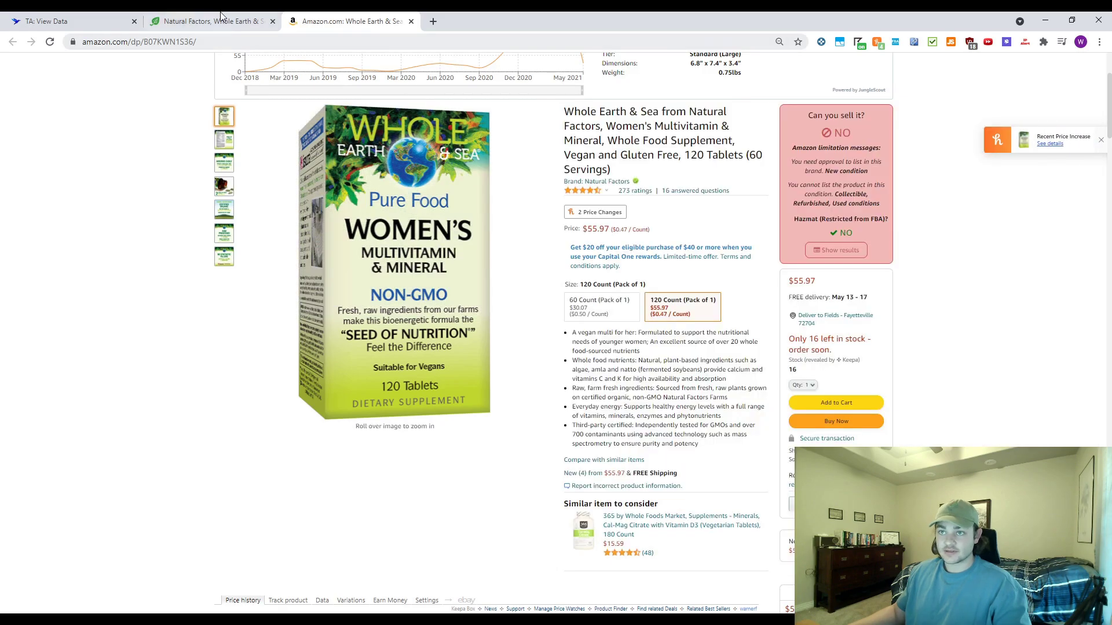
click(223, 21)
click(327, 24)
click(208, 25)
click(273, 21)
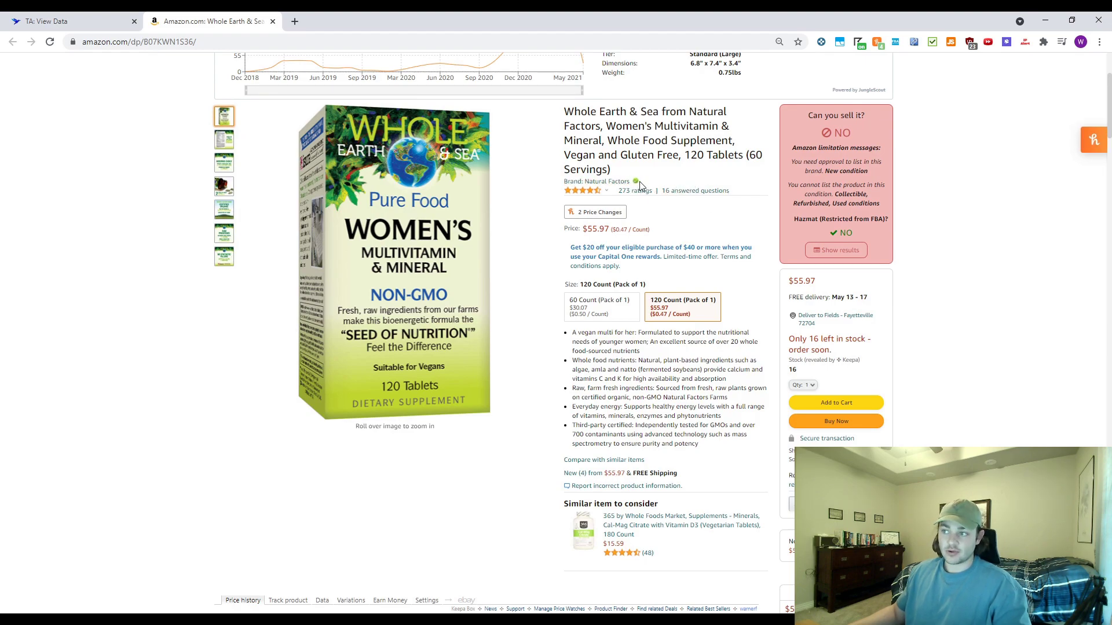
click(47, 20)
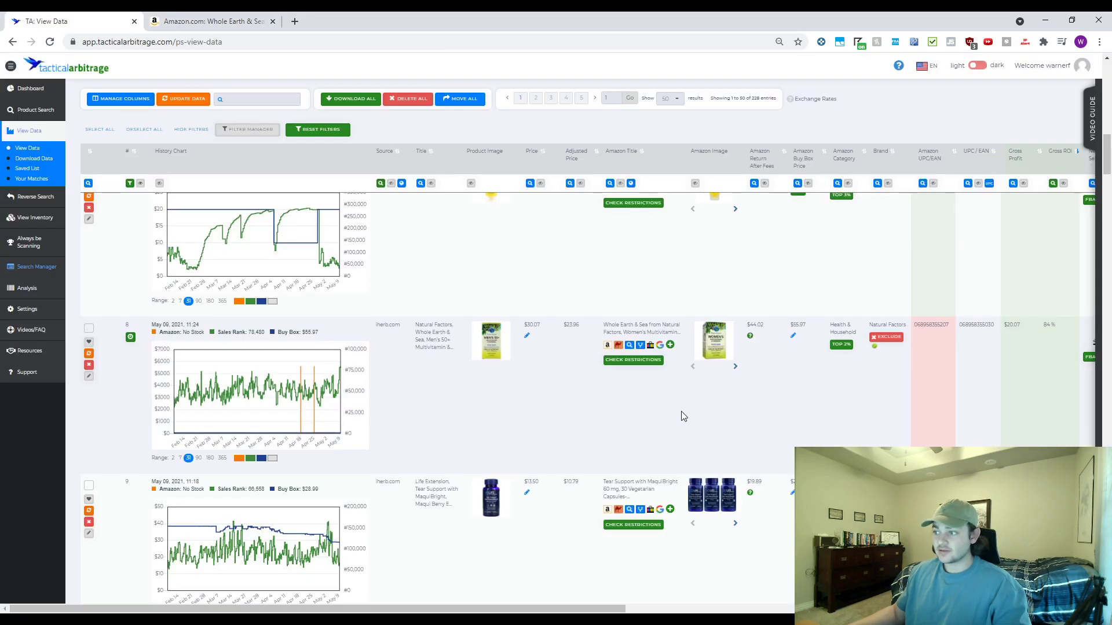
Browse further down the results, open the Pixi Shea Butter Lip Balm's Amazon listing, and return to the results table.
scroll(591, 426, down, 20)
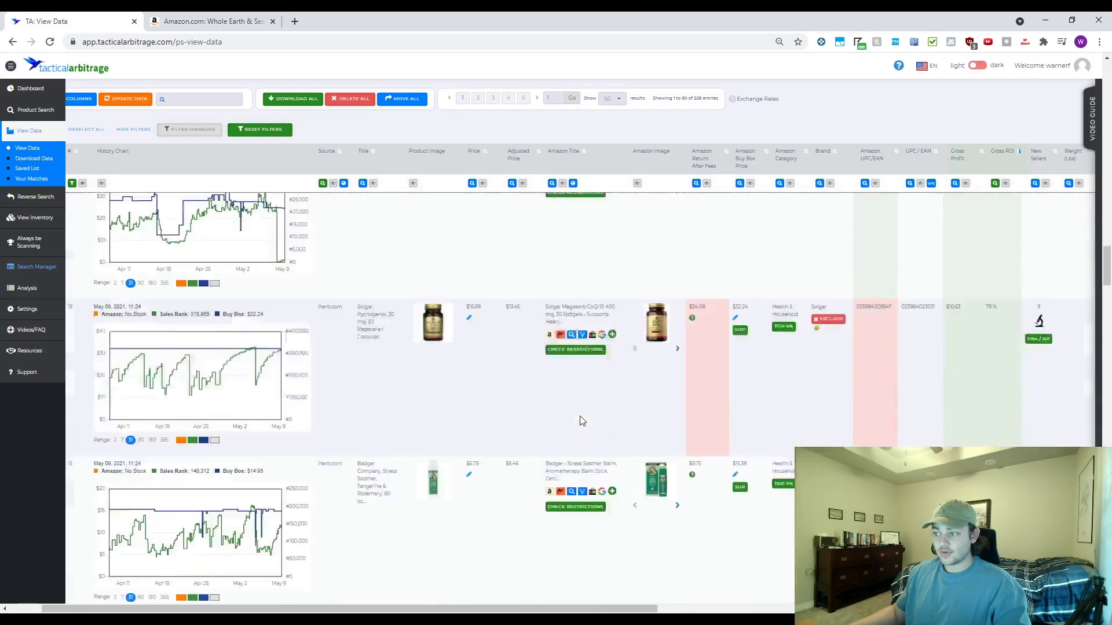
scroll(582, 422, down, 20)
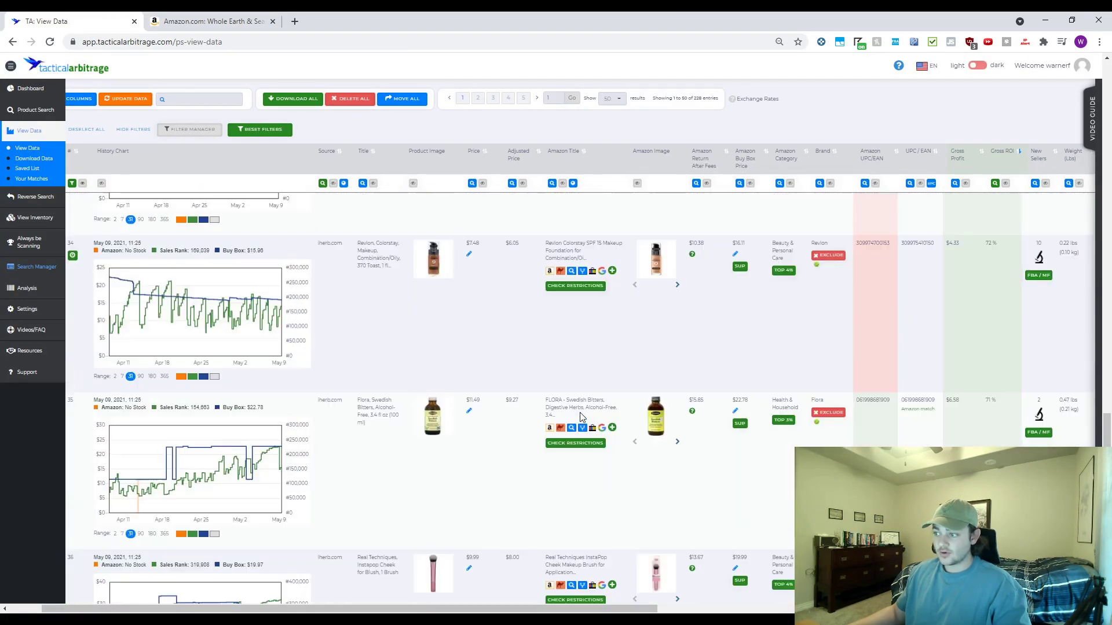
scroll(585, 388, up, 3)
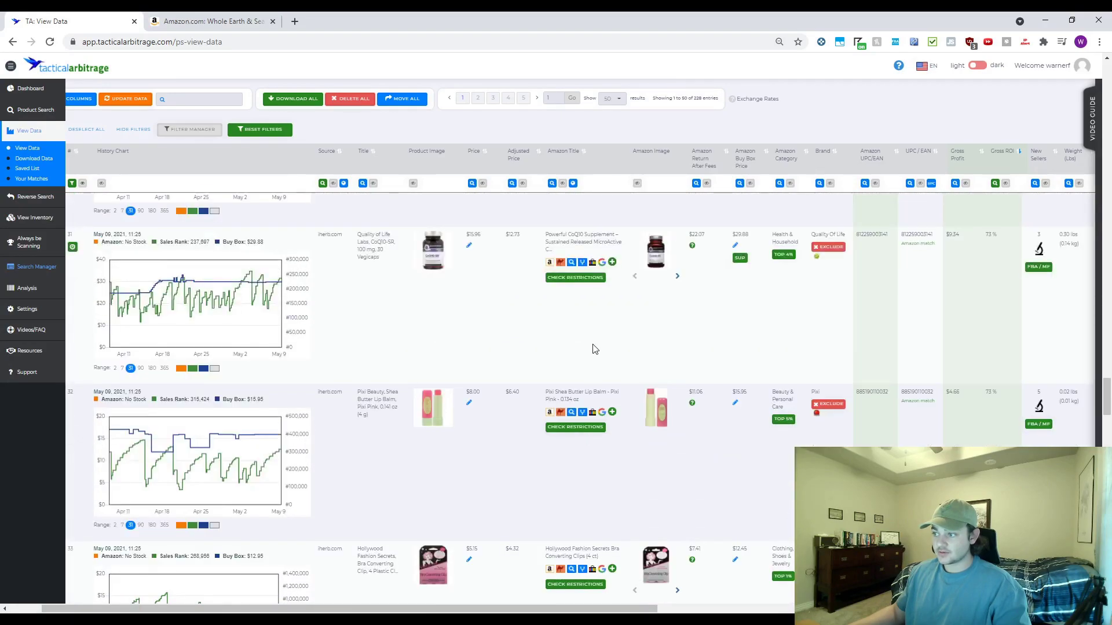
click(551, 394)
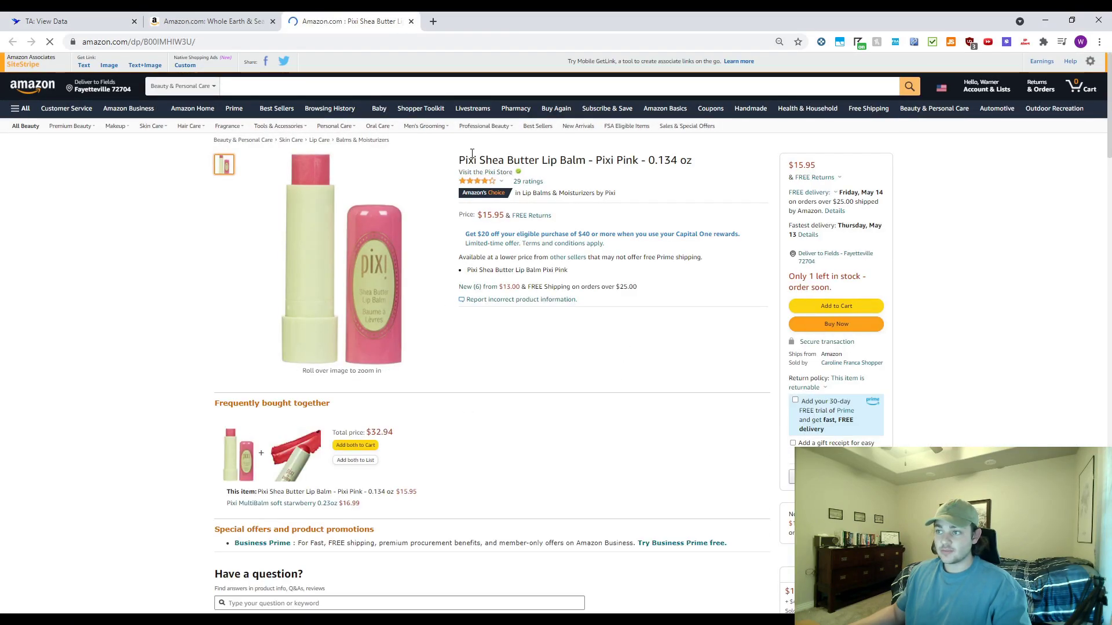
click(209, 21)
click(46, 21)
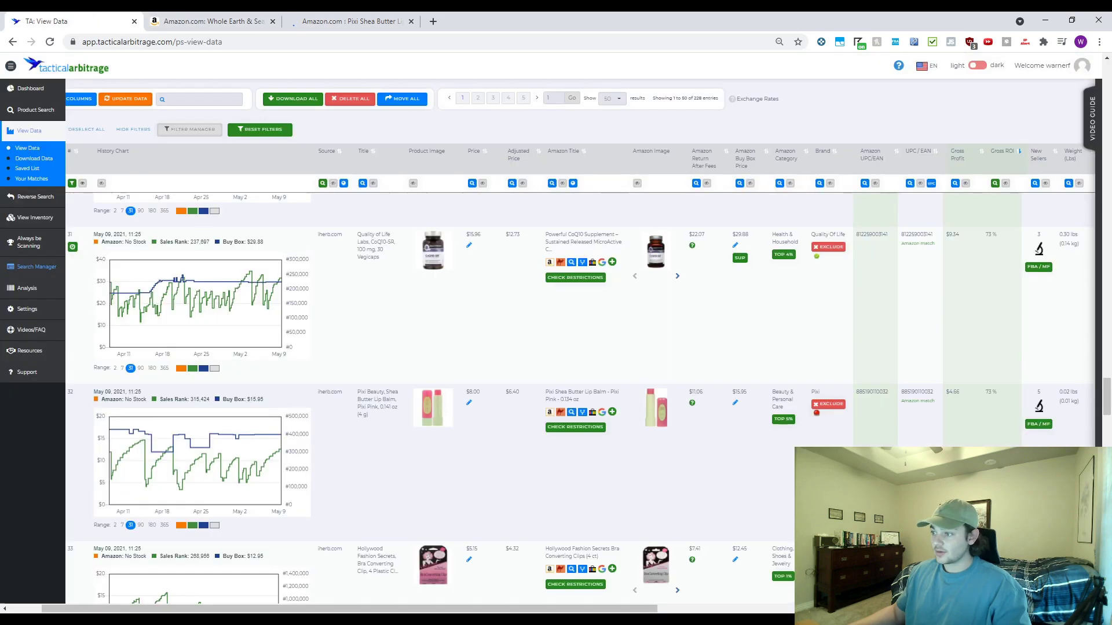
Review the history charts and Amazon matches from the lip balm back up to the EOS shave cream and down to the Manuka Health toothpaste.
scroll(749, 493, down, 2)
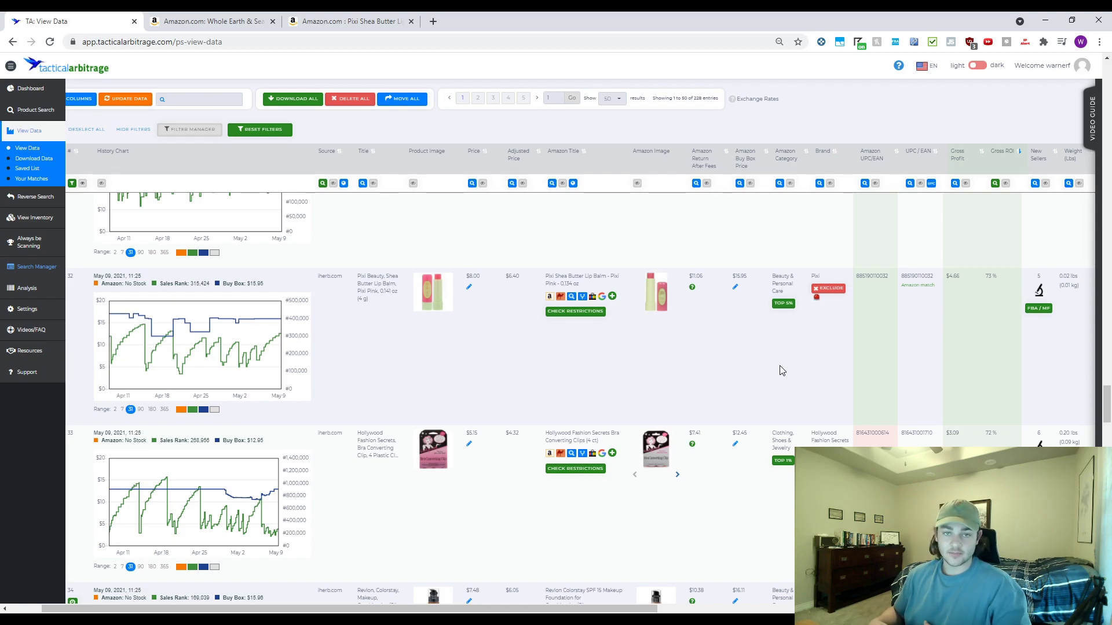
scroll(767, 362, up, 10)
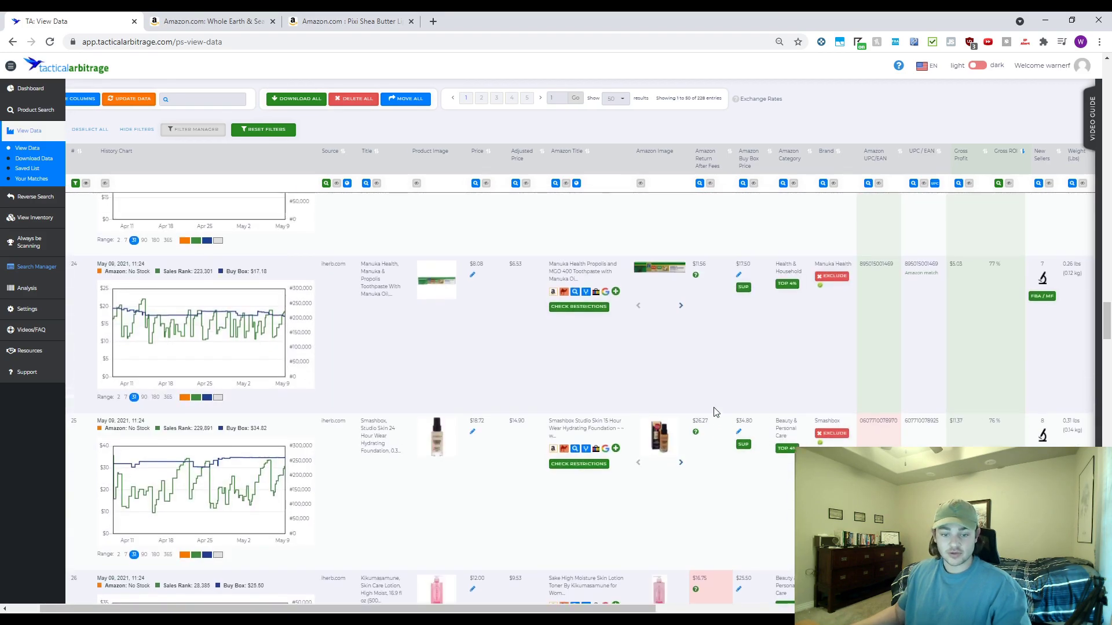
scroll(716, 411, up, 5)
scroll(493, 446, up, 5)
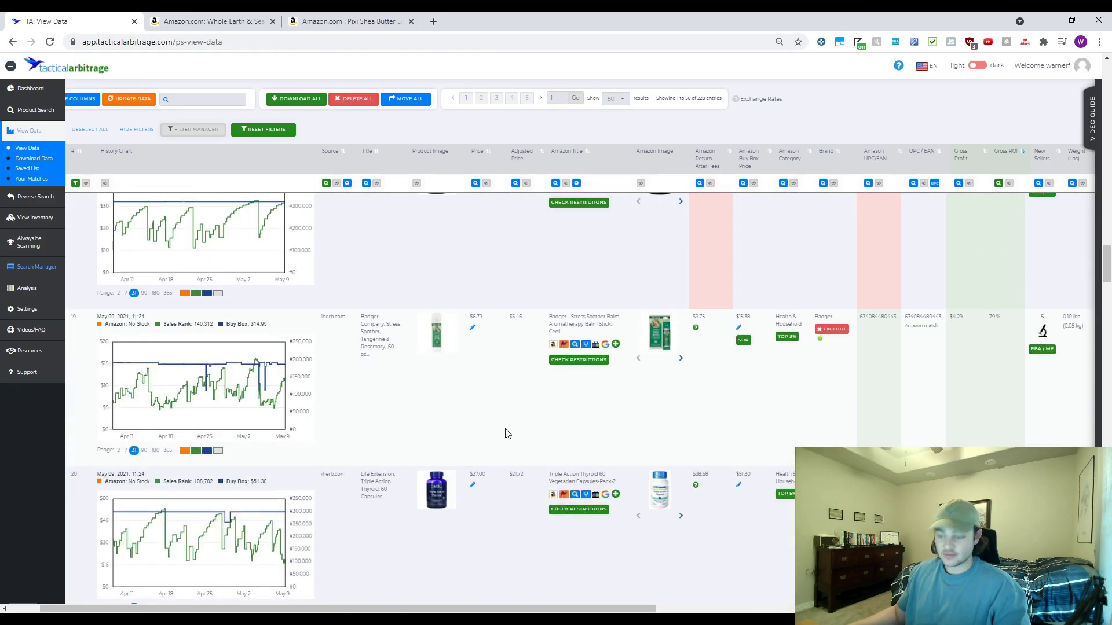
scroll(528, 409, up, 8)
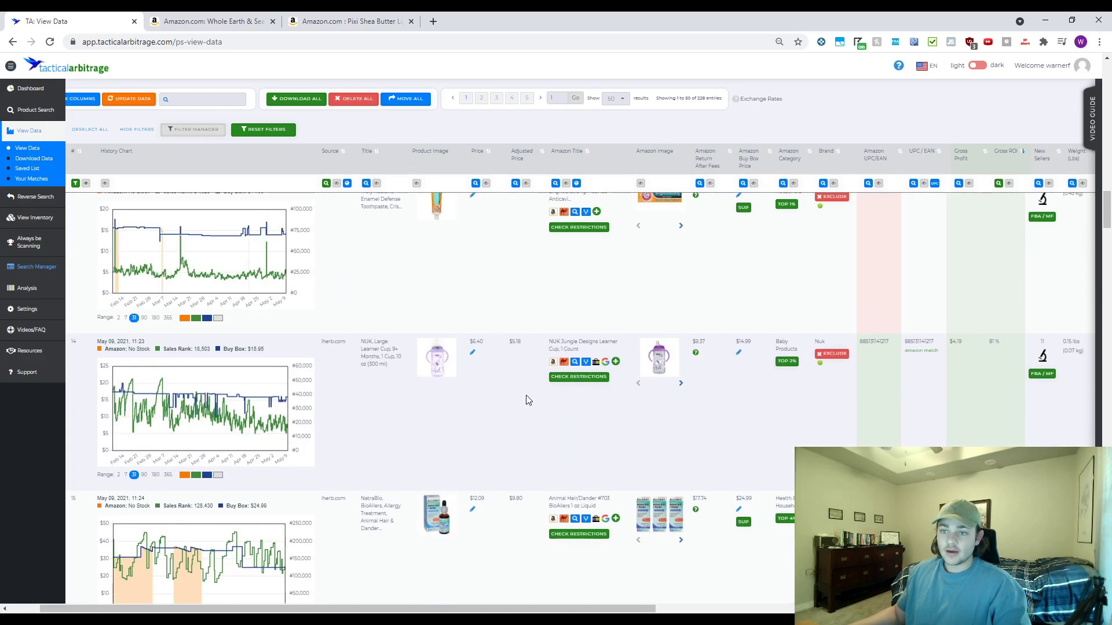
scroll(452, 433, up, 8)
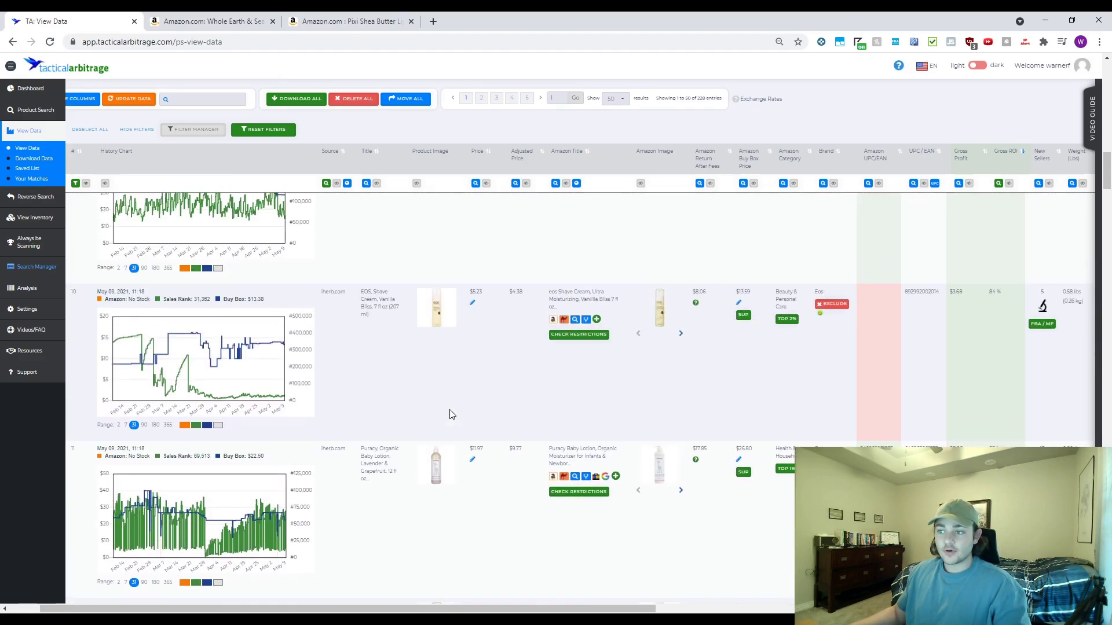
scroll(449, 412, down, 10)
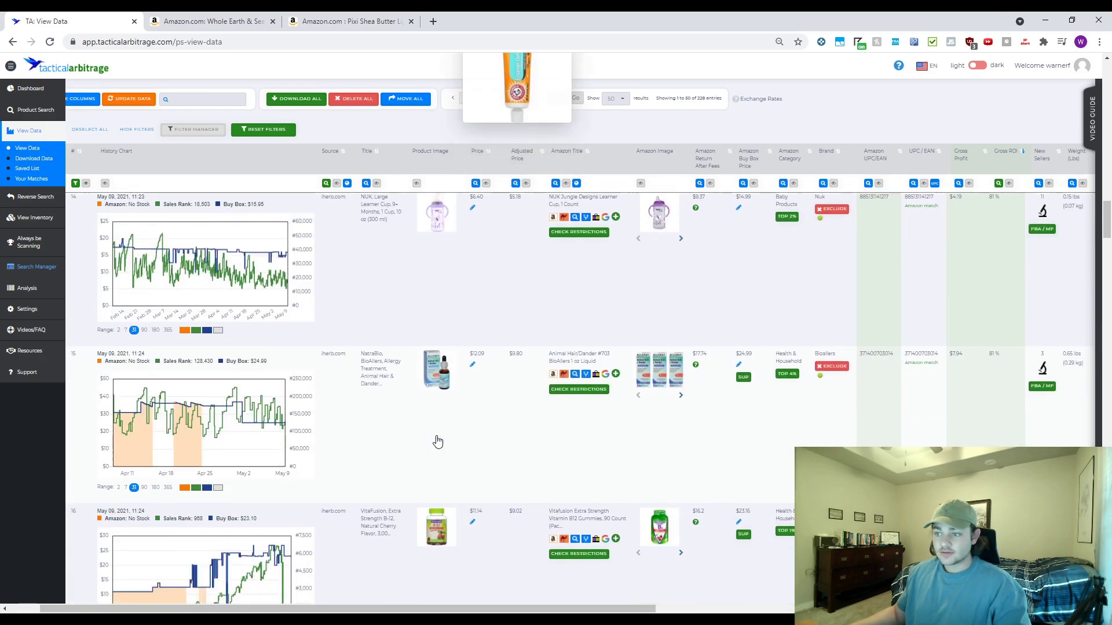
scroll(479, 419, down, 12)
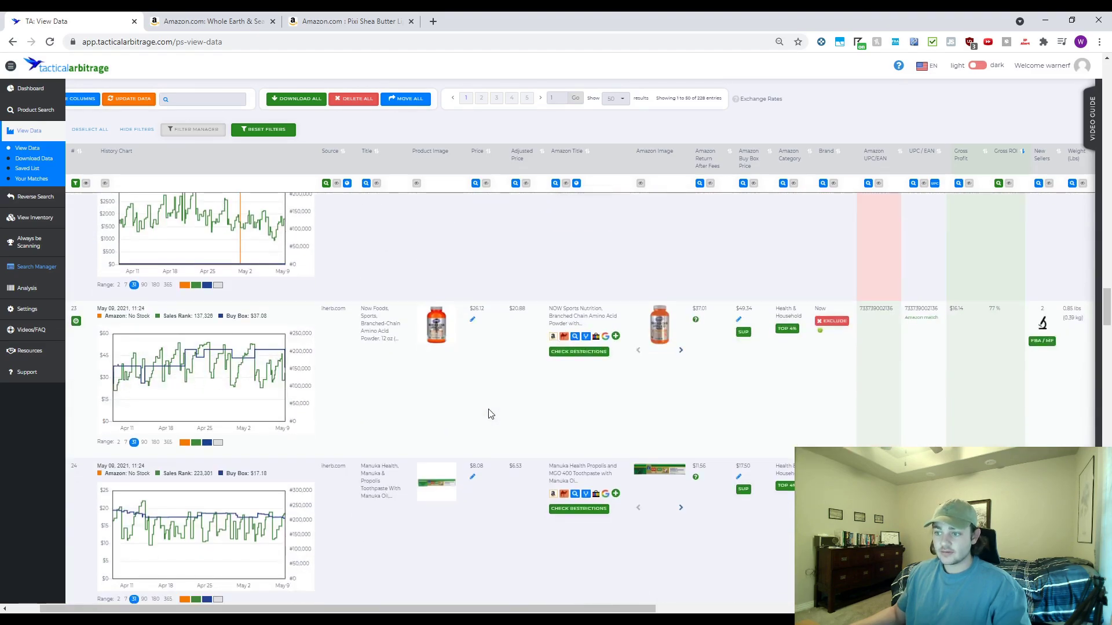
scroll(477, 435, down, 3)
scroll(305, 380, up, 1)
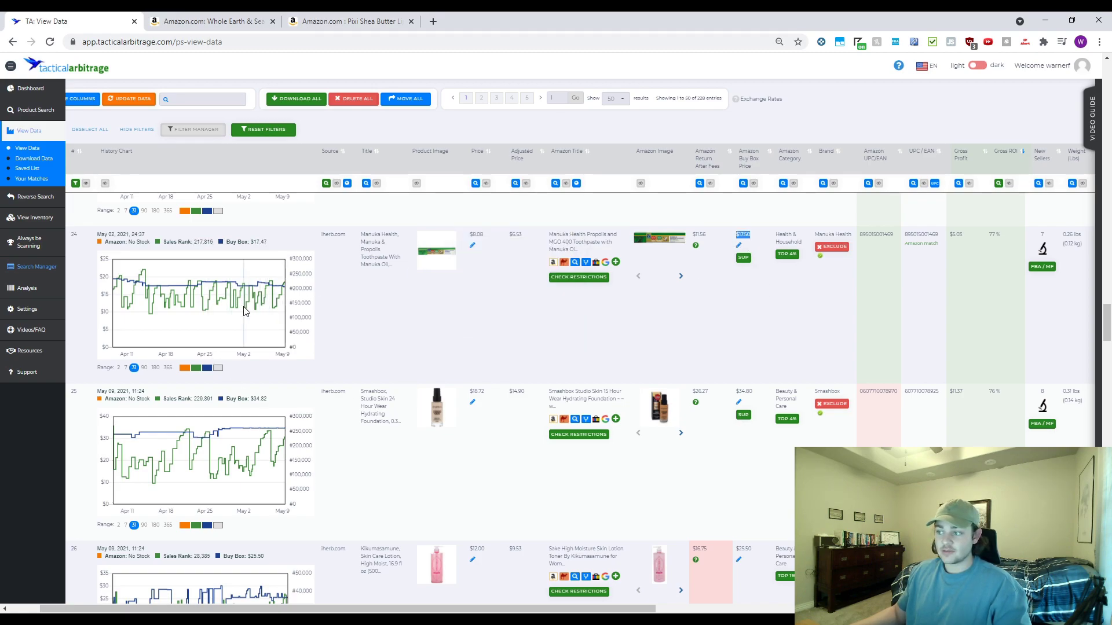
Examine the product matches, buy box prices and sales rank charts from the Smashbox foundation down to the Laura Mercier concealer.
scroll(509, 405, down, 3)
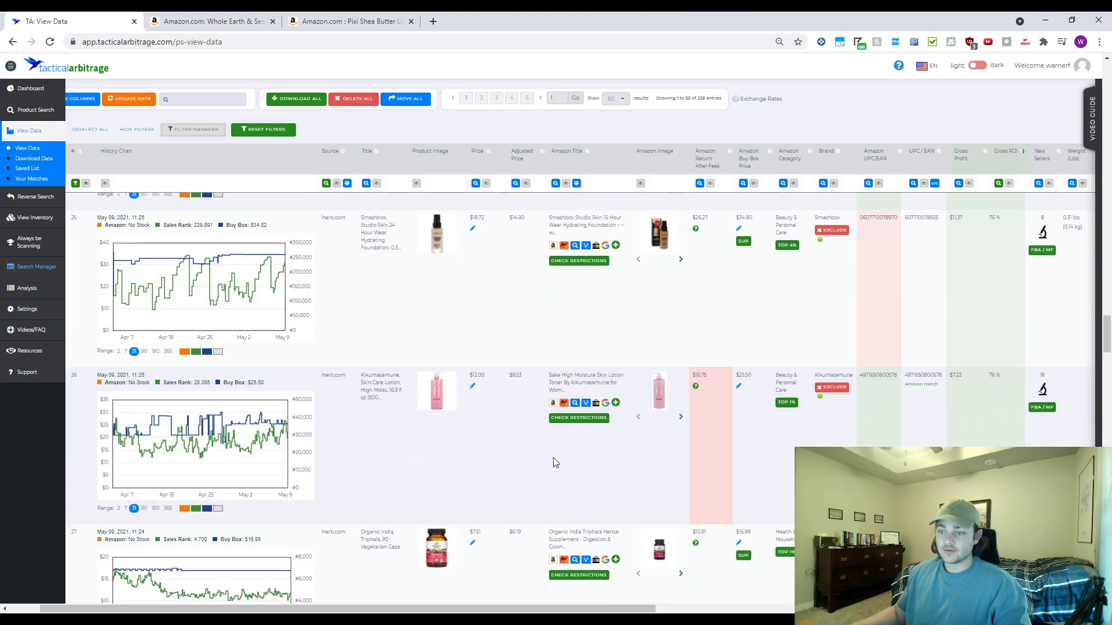
scroll(297, 427, down, 4)
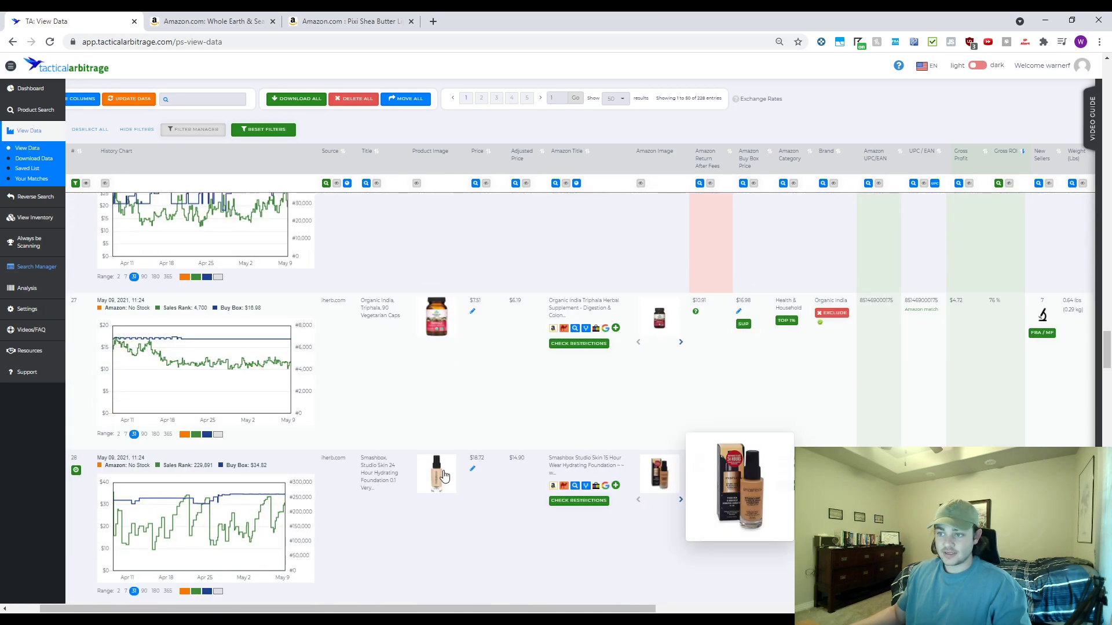
scroll(394, 458, down, 3)
scroll(348, 370, down, 2)
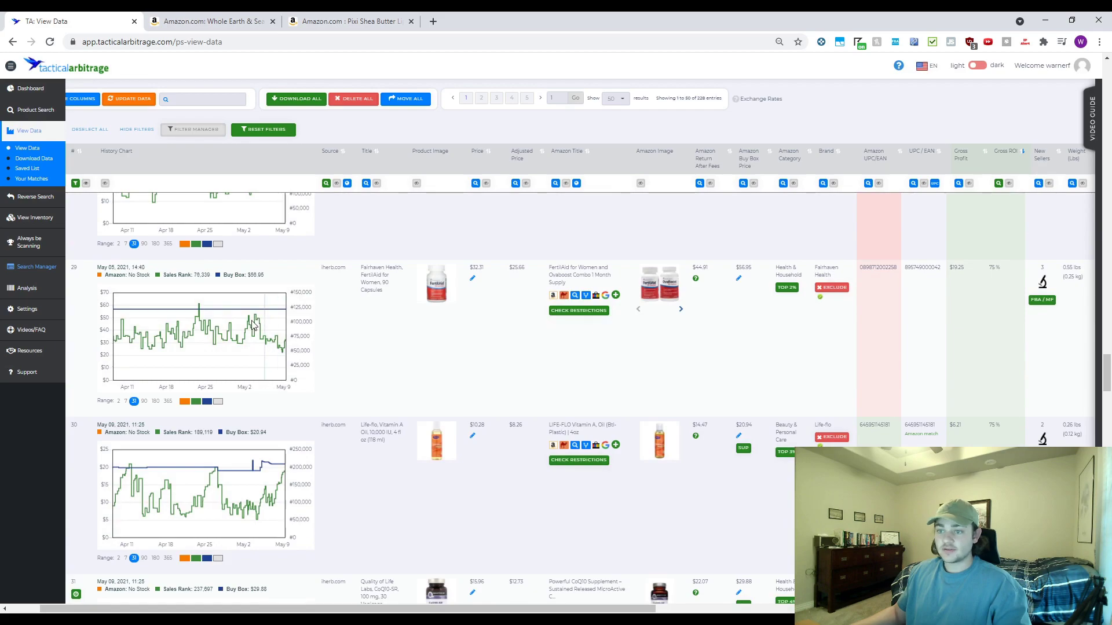
scroll(364, 367, down, 2)
scroll(564, 421, down, 2)
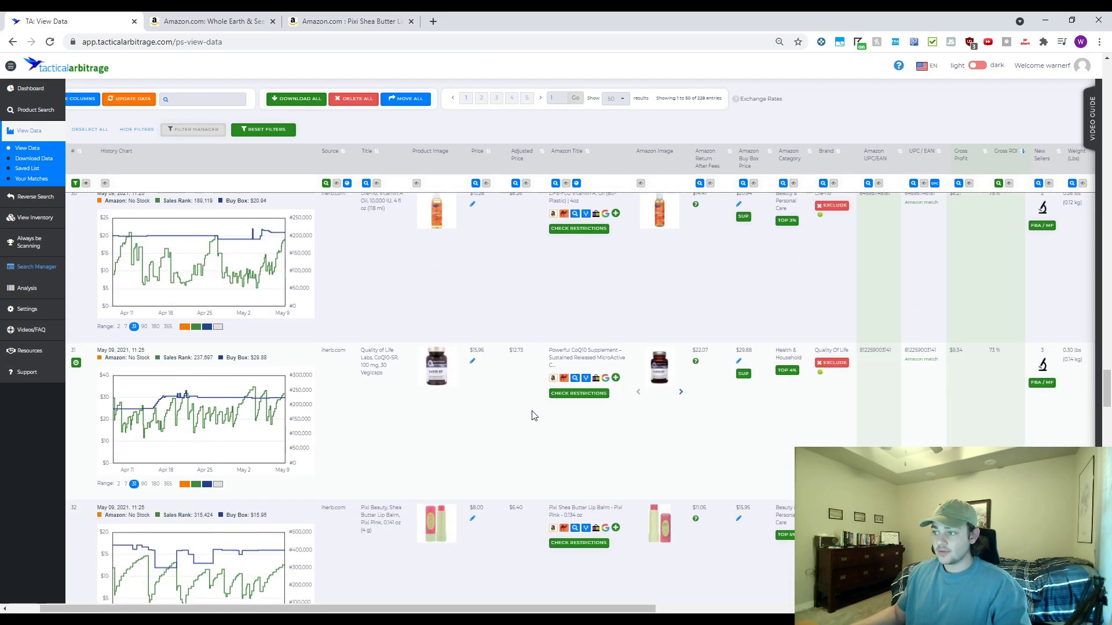
scroll(309, 434, down, 5)
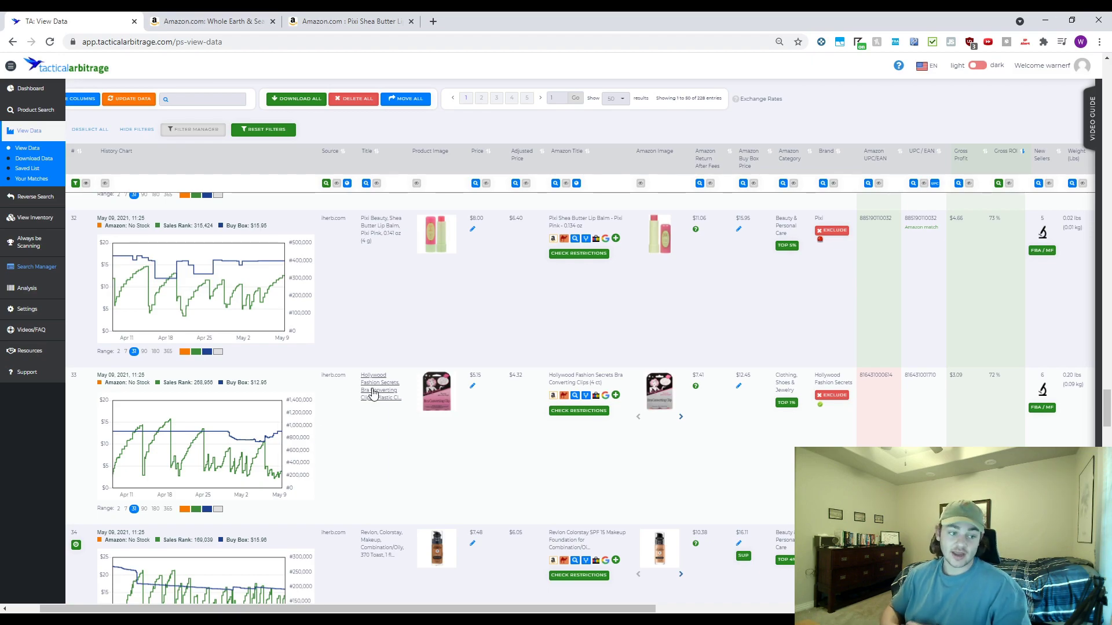
scroll(371, 406, down, 7)
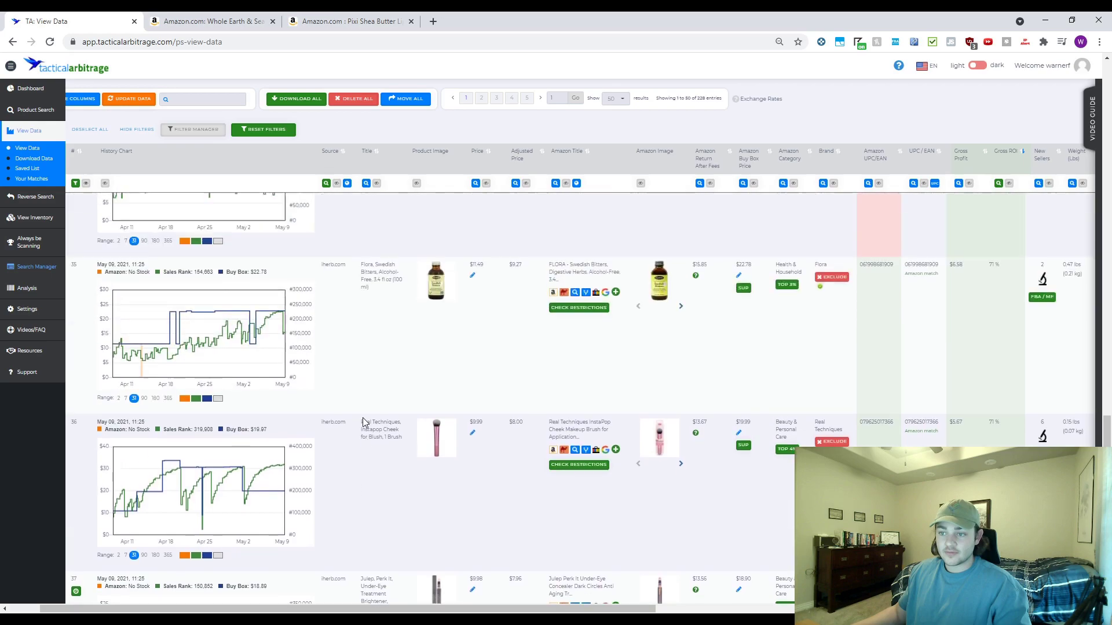
scroll(363, 423, down, 9)
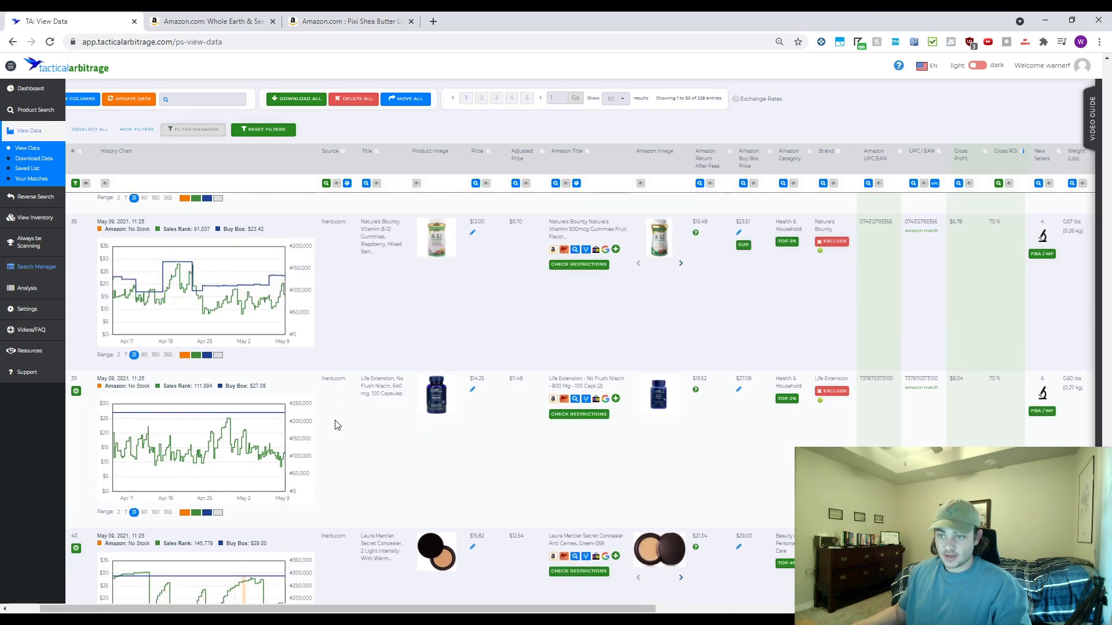
scroll(337, 426, down, 5)
Check the price and rank history of the Nature's Bounty B-12 gummies and the results down to the Koji Dolly Wink mascara.
scroll(176, 461, up, 8)
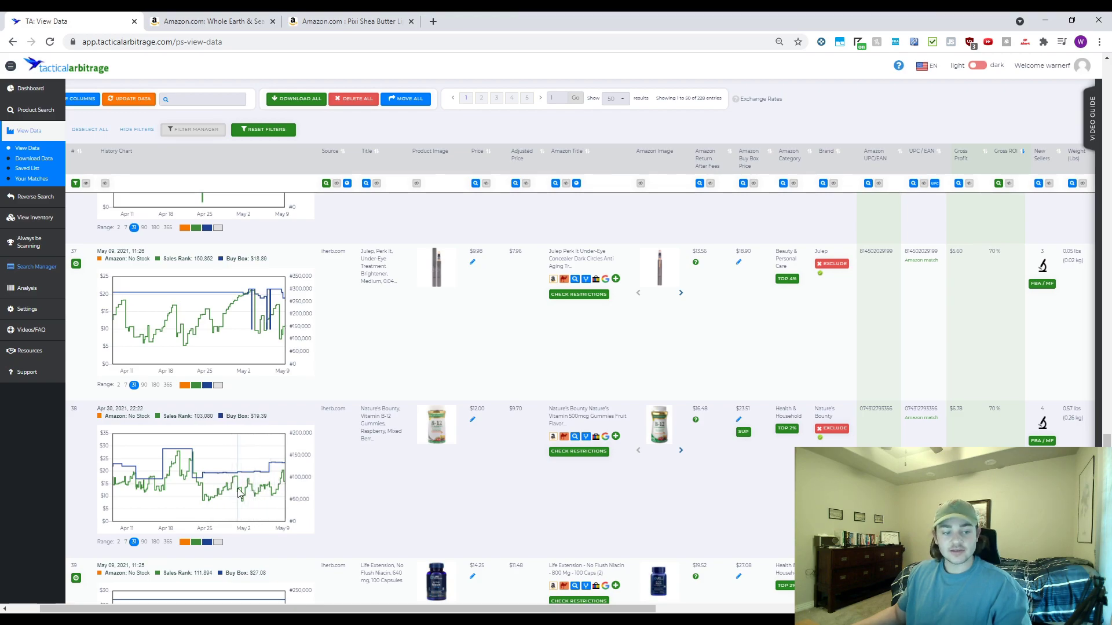
scroll(405, 435, down, 2)
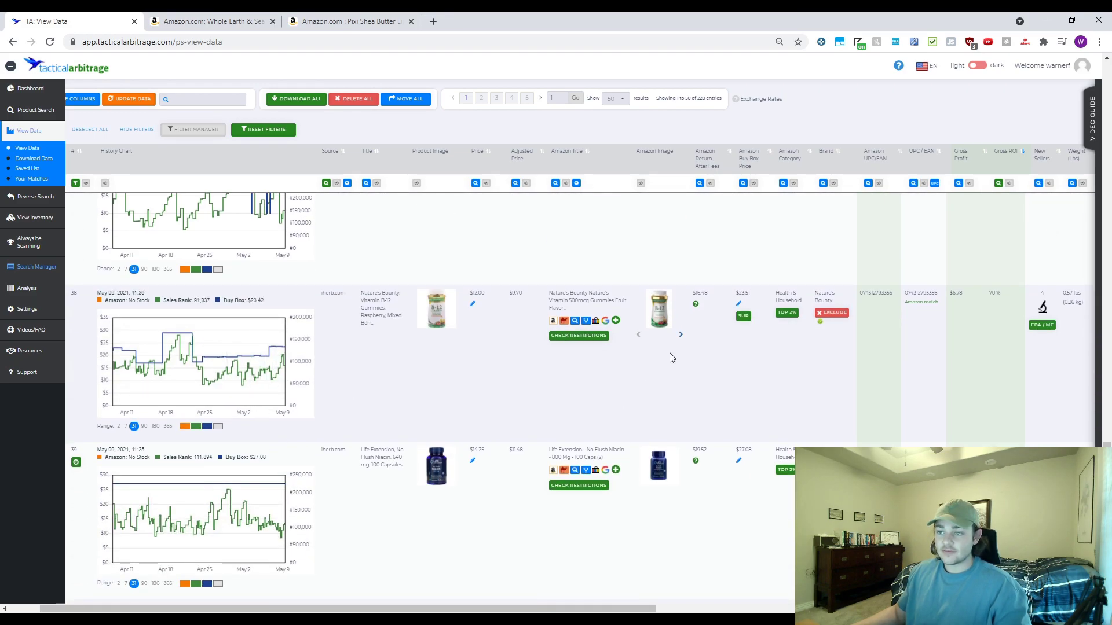
click(637, 424)
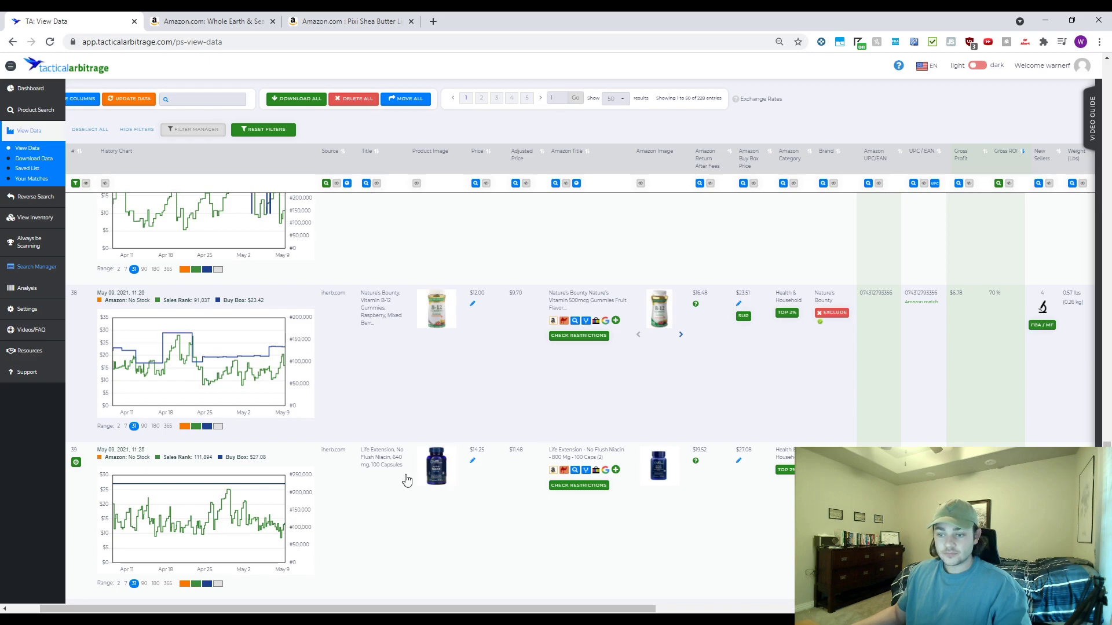
scroll(405, 478, down, 1)
scroll(368, 466, down, 5)
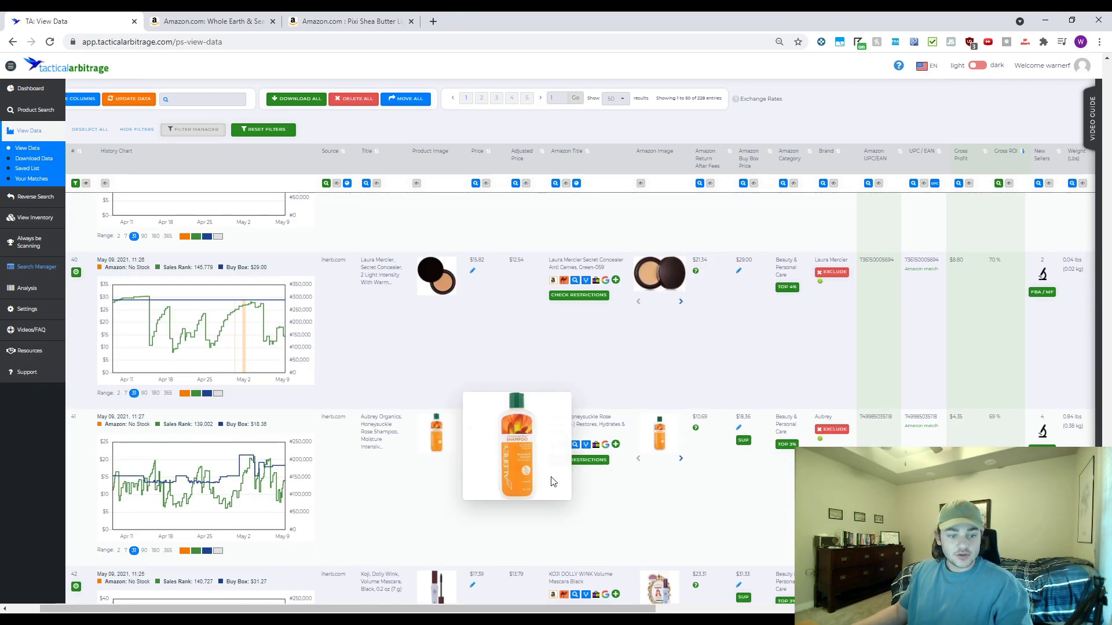
scroll(616, 422, down, 2)
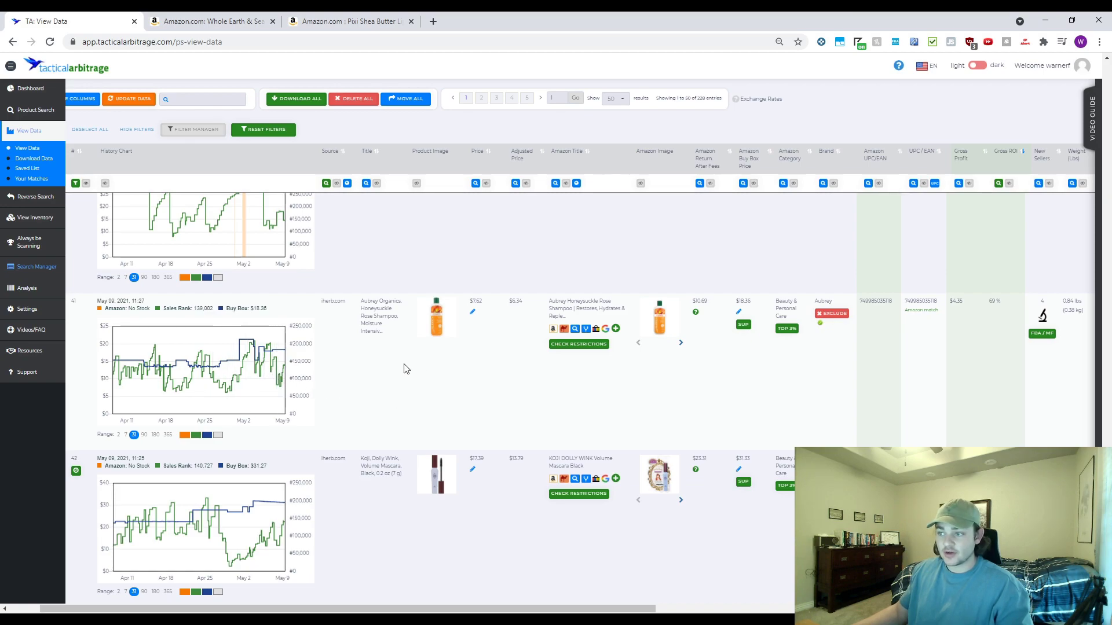
Open the Aubrey Honeysuckle Rose Shampoo's iHerb and Amazon pages and compare the two products and their prices.
click(381, 317)
click(565, 308)
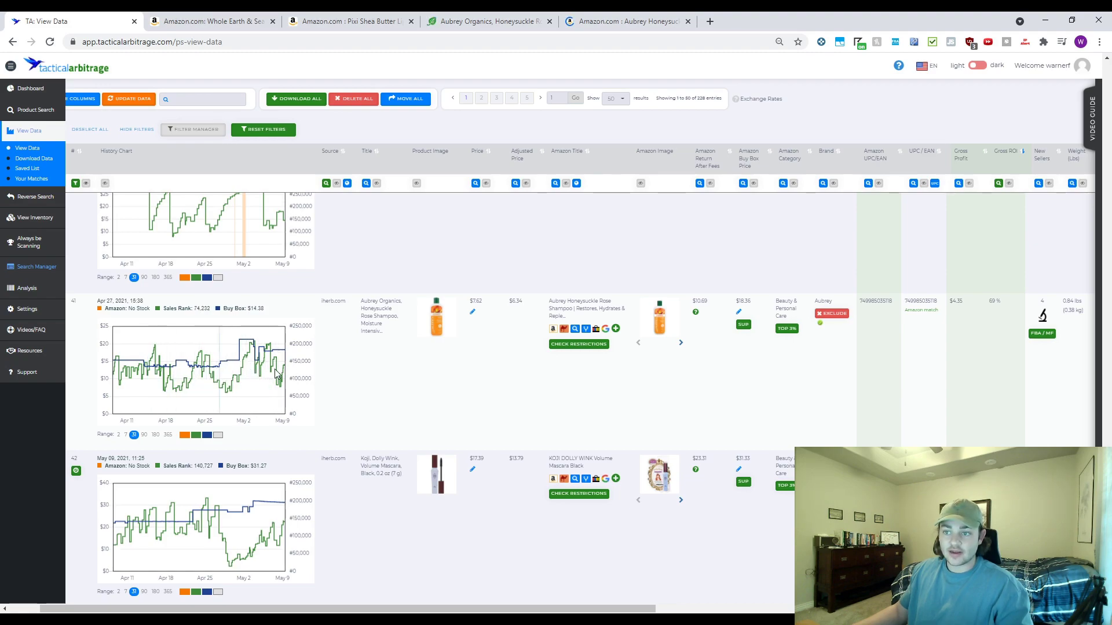
click(515, 21)
click(618, 20)
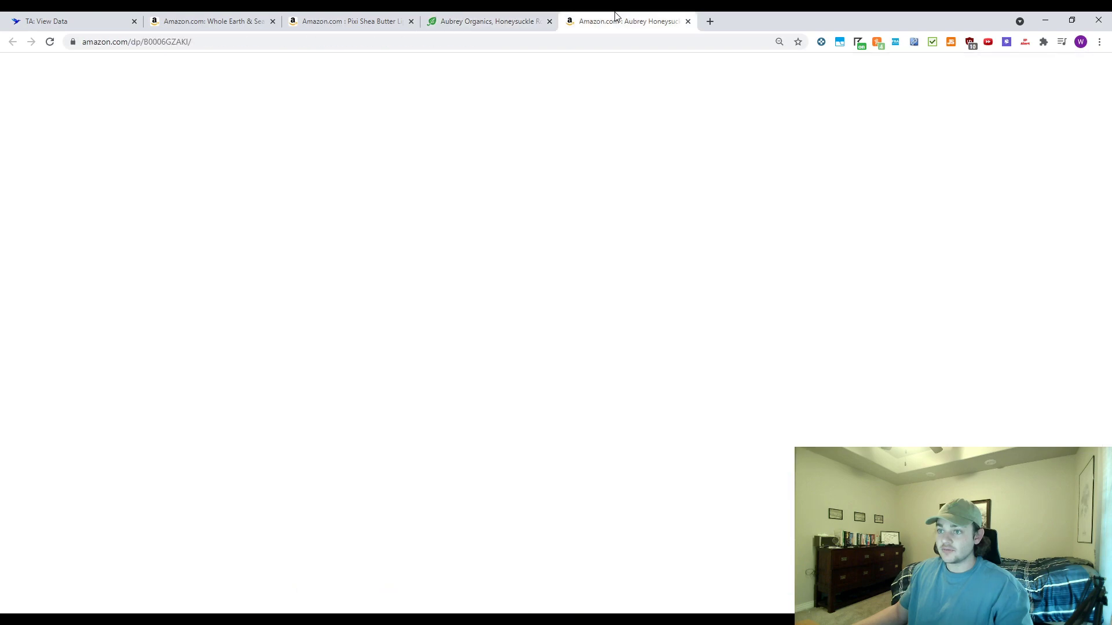
key(ctrl+shift+Tab)
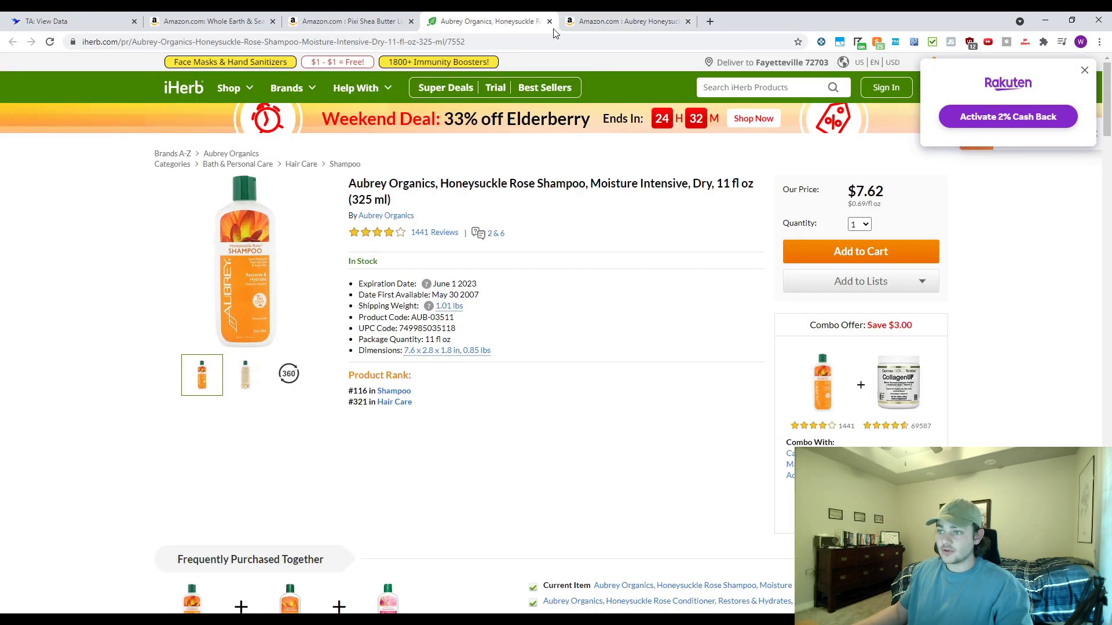
click(614, 22)
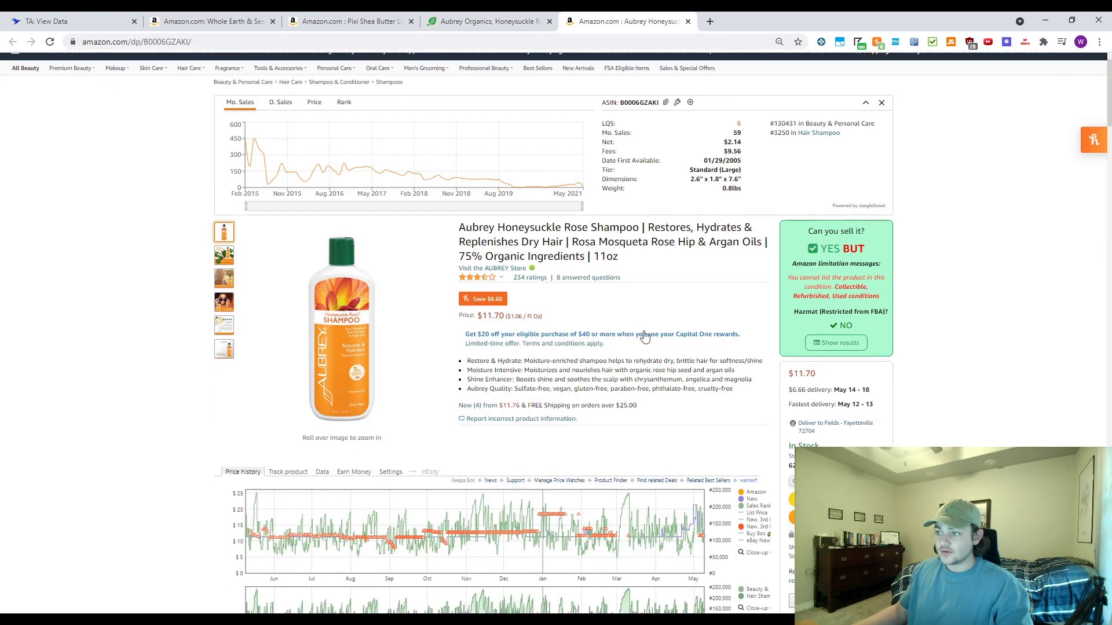
key(ctrl+shift+Tab)
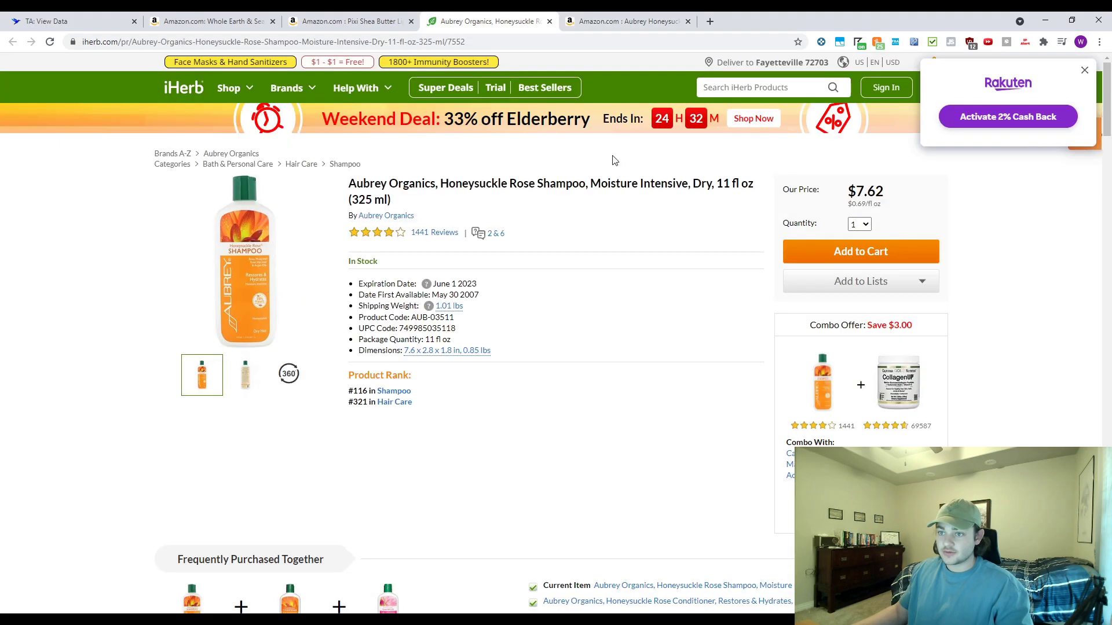
Examine the shampoo's Amazon price, sales rank and offer count history and check it against the iHerb price.
click(647, 21)
scroll(705, 376, down, 2)
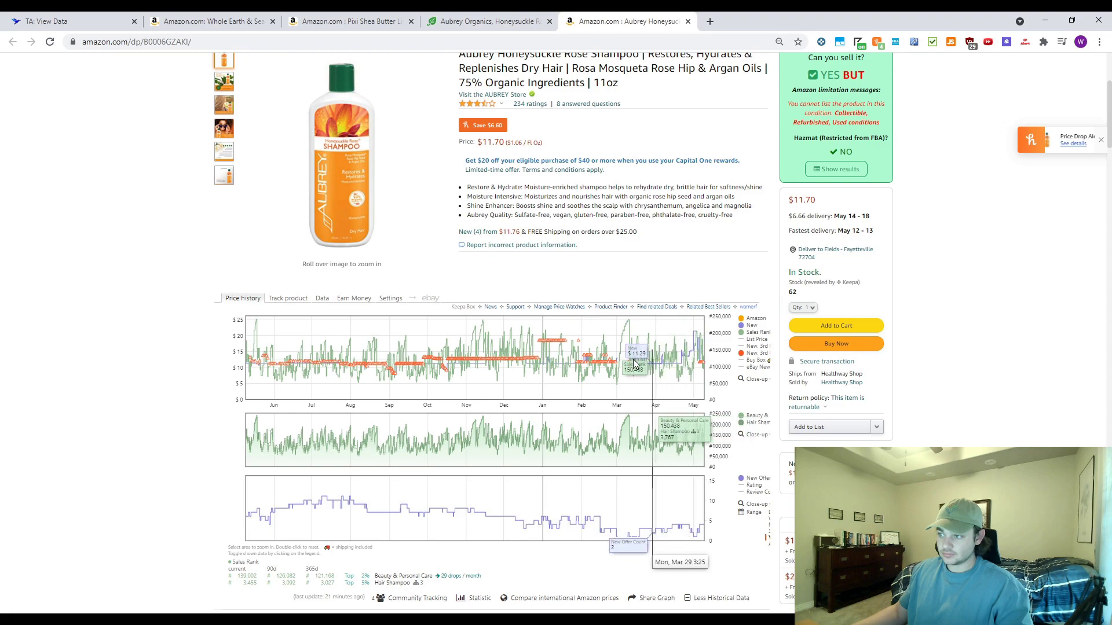
scroll(703, 371, down, 2)
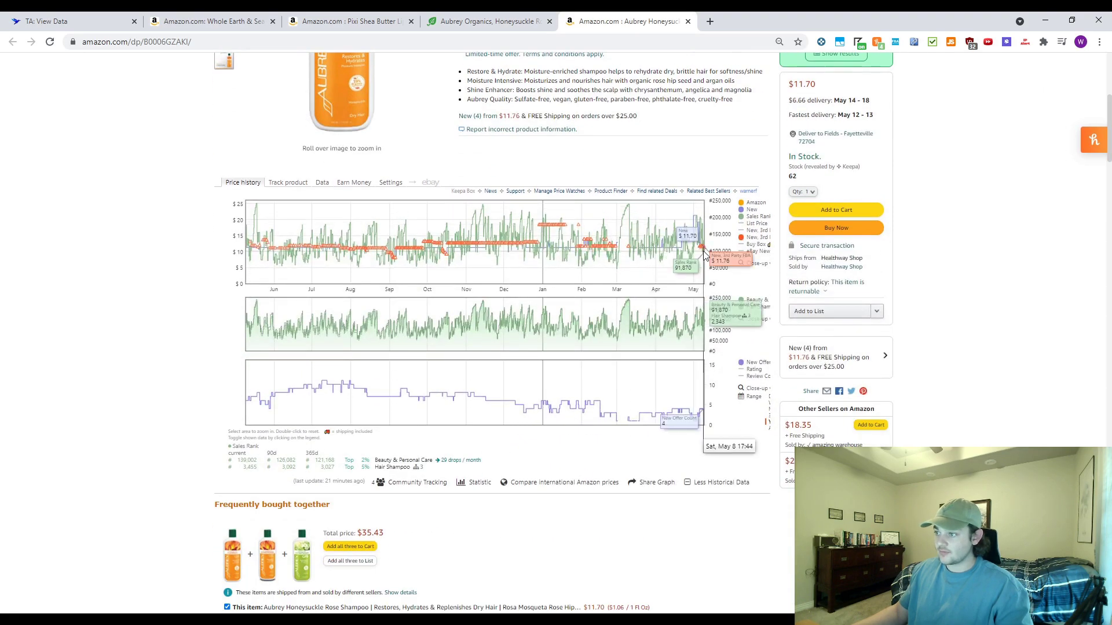
scroll(727, 355, up, 3)
click(438, 21)
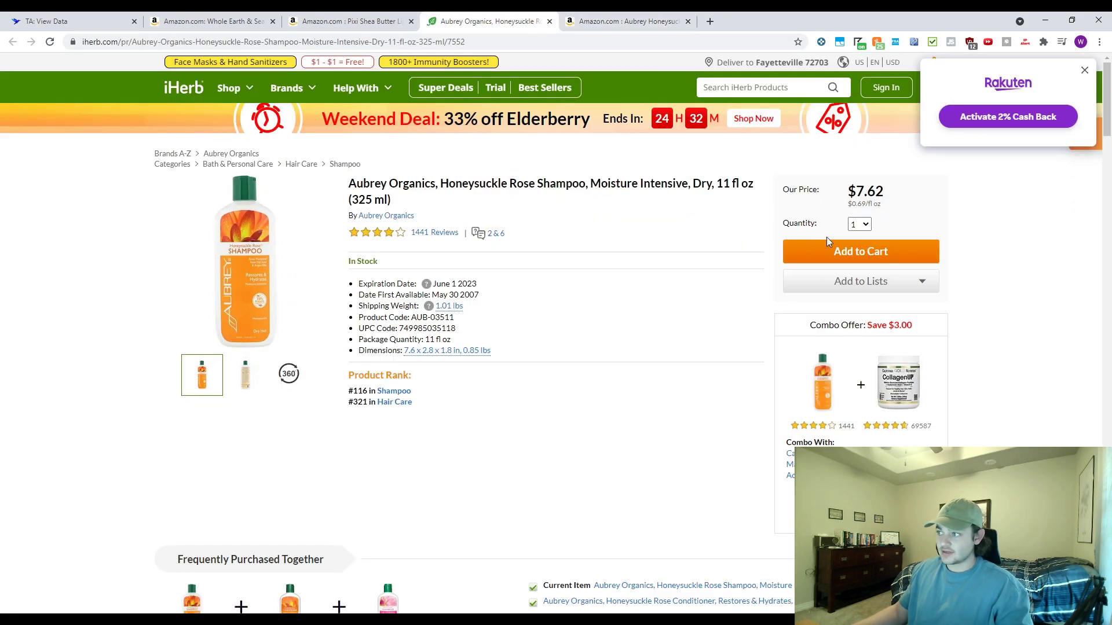
drag(874, 195, 886, 196)
click(622, 344)
click(623, 22)
click(458, 21)
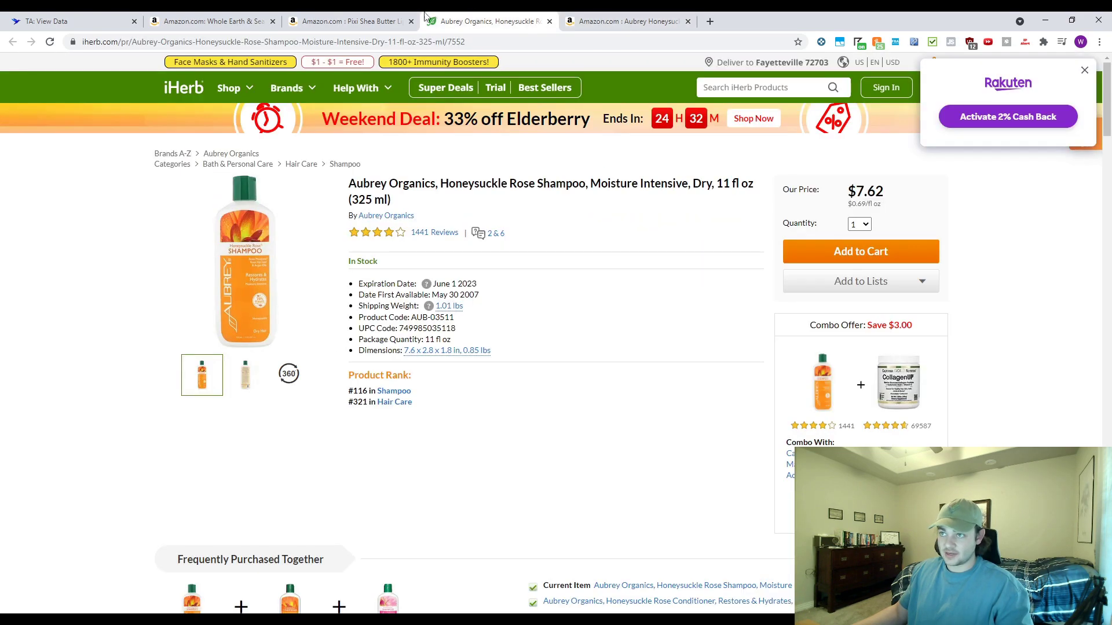
Calculate the shampoo's FBA profitability on the Amazon listing with a product cost of $6, then close the calculator.
click(579, 21)
click(895, 42)
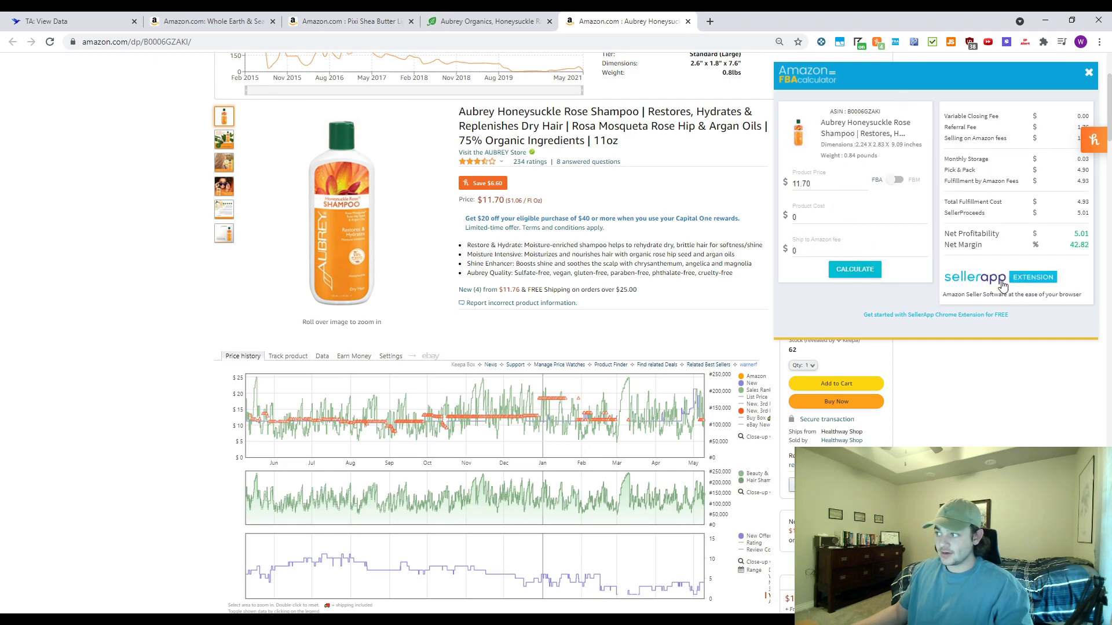
double_click(798, 219)
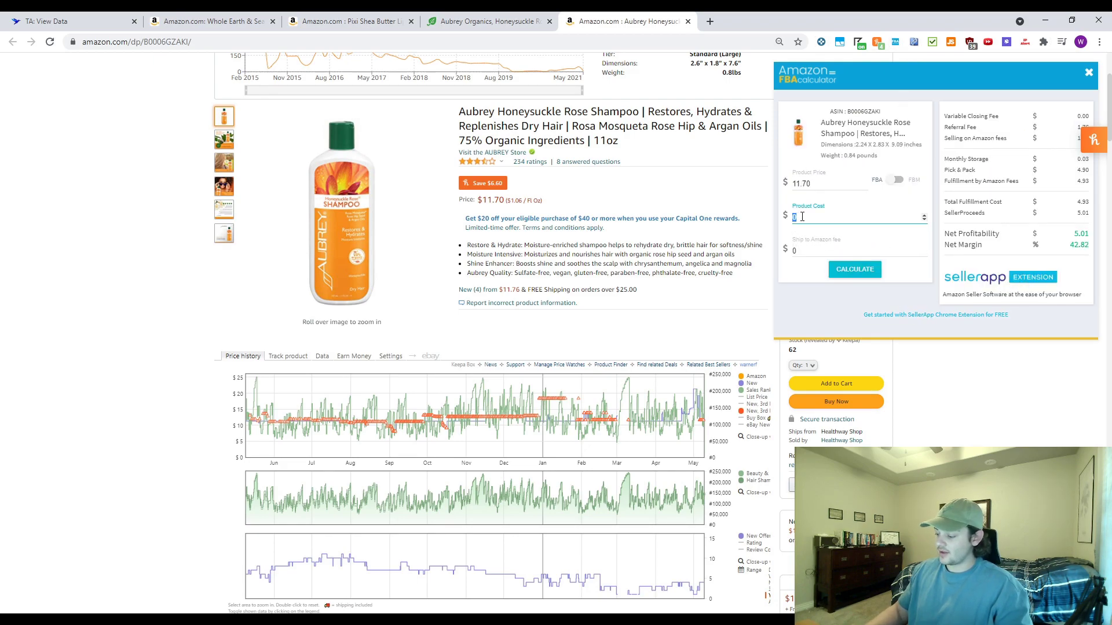
click(855, 269)
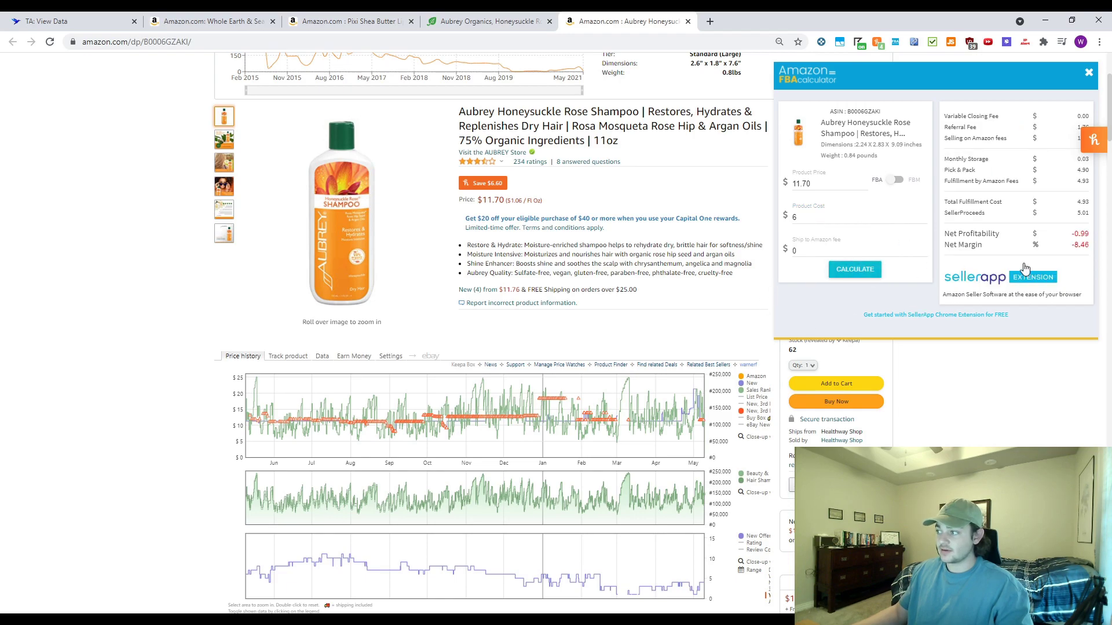
click(1088, 73)
scroll(489, 362, up, 2)
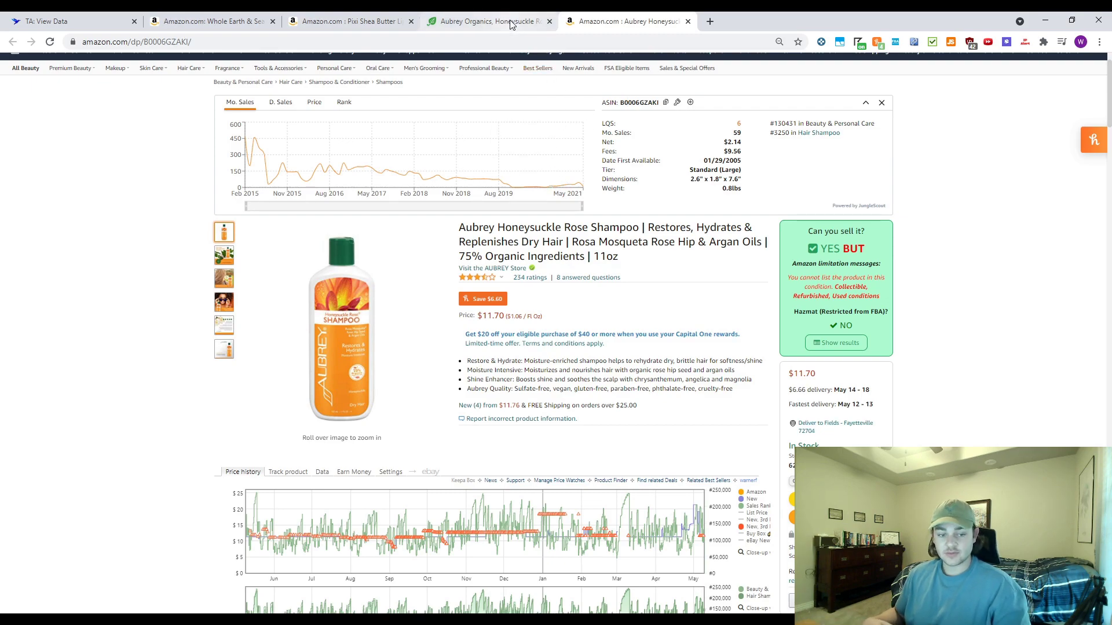
Return to the results table and open the Koji Dolly Wink Volume Mascara's iHerb and Amazon pages.
click(350, 22)
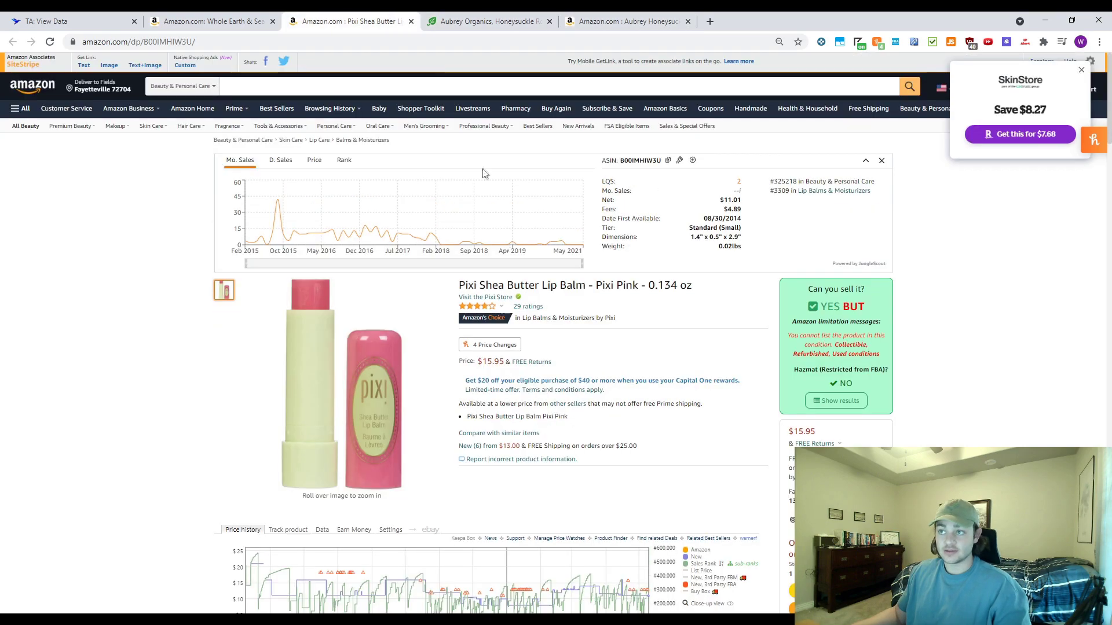
click(64, 21)
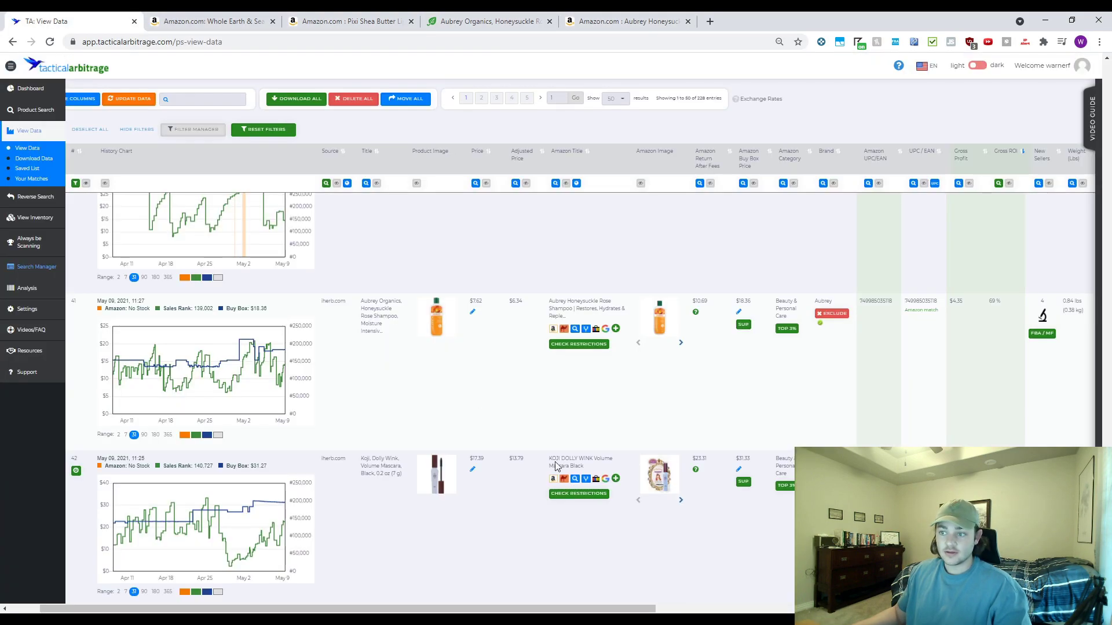
scroll(438, 491, down, 4)
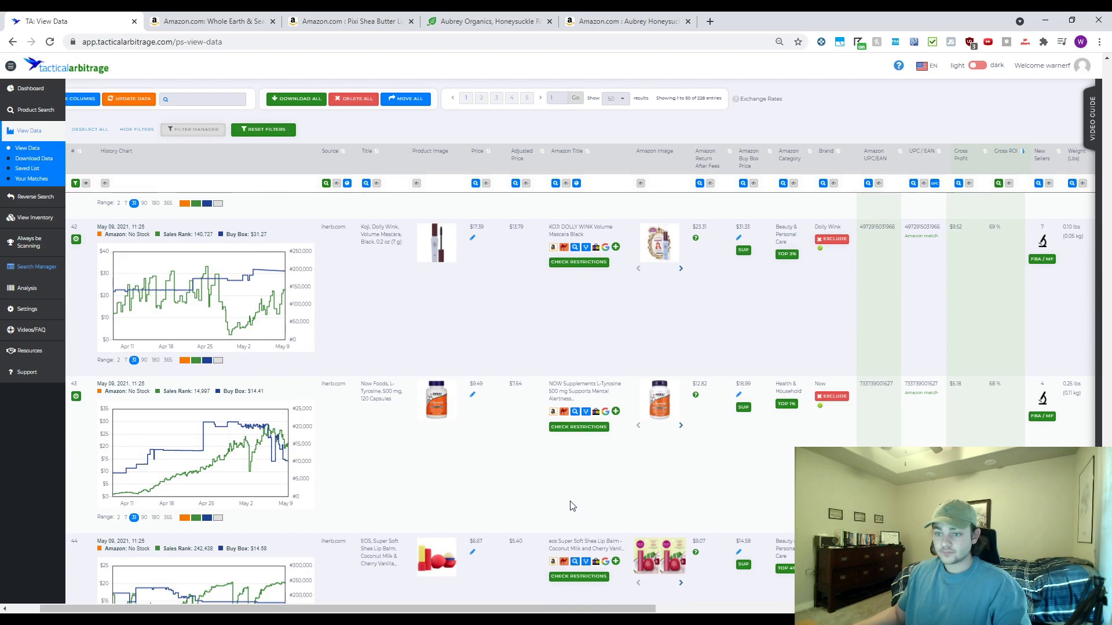
scroll(464, 491, up, 1)
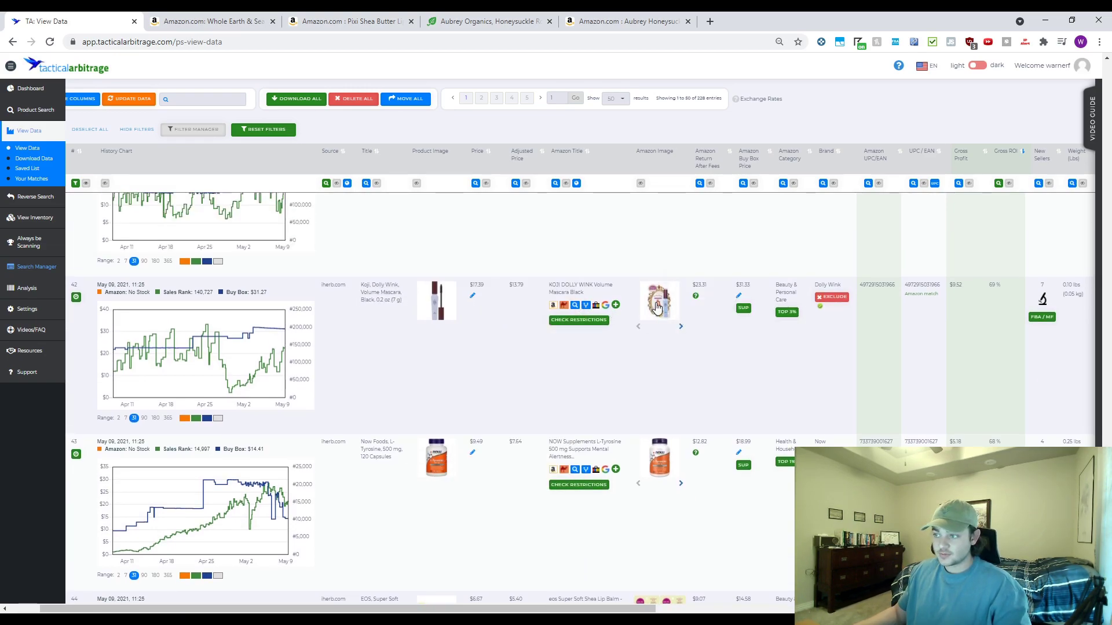
scroll(369, 299, left, 2)
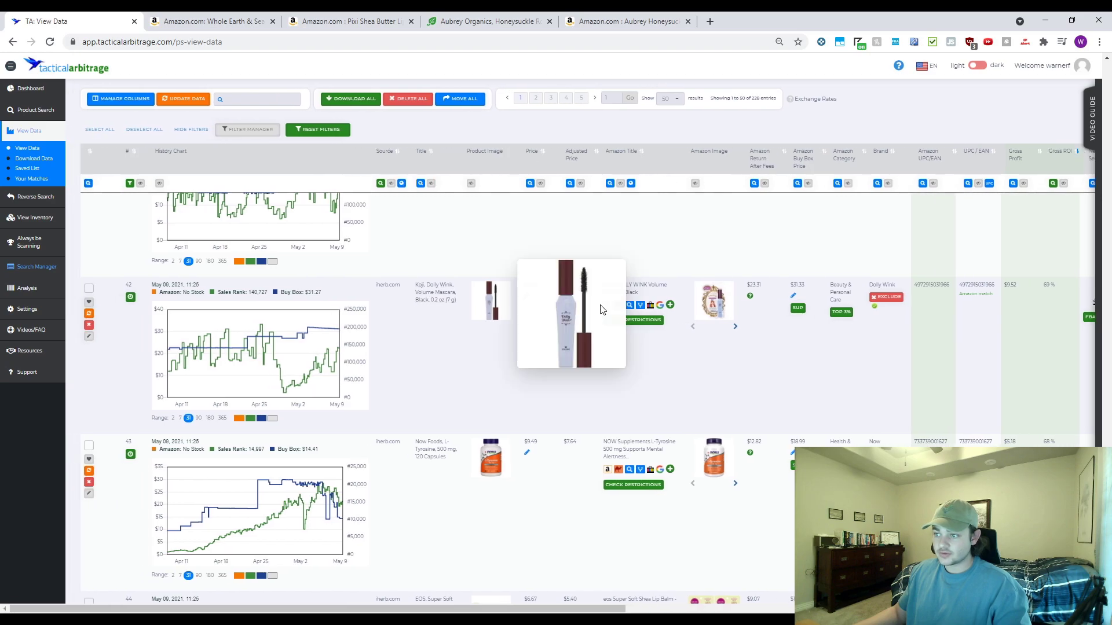
middle_click(435, 293)
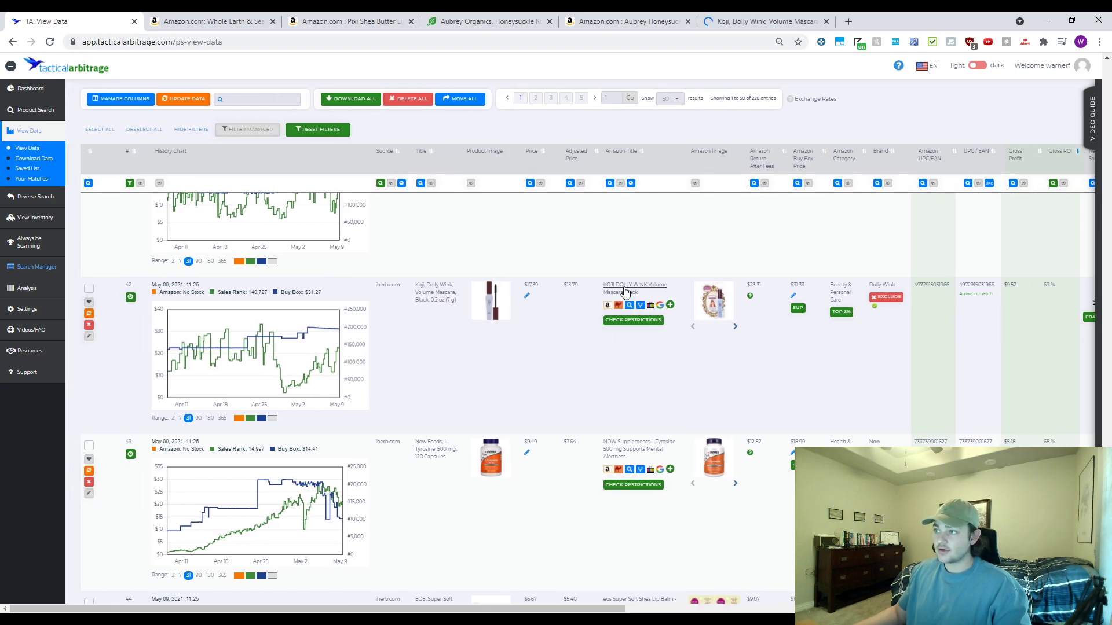
middle_click(624, 291)
key(ctrl+6)
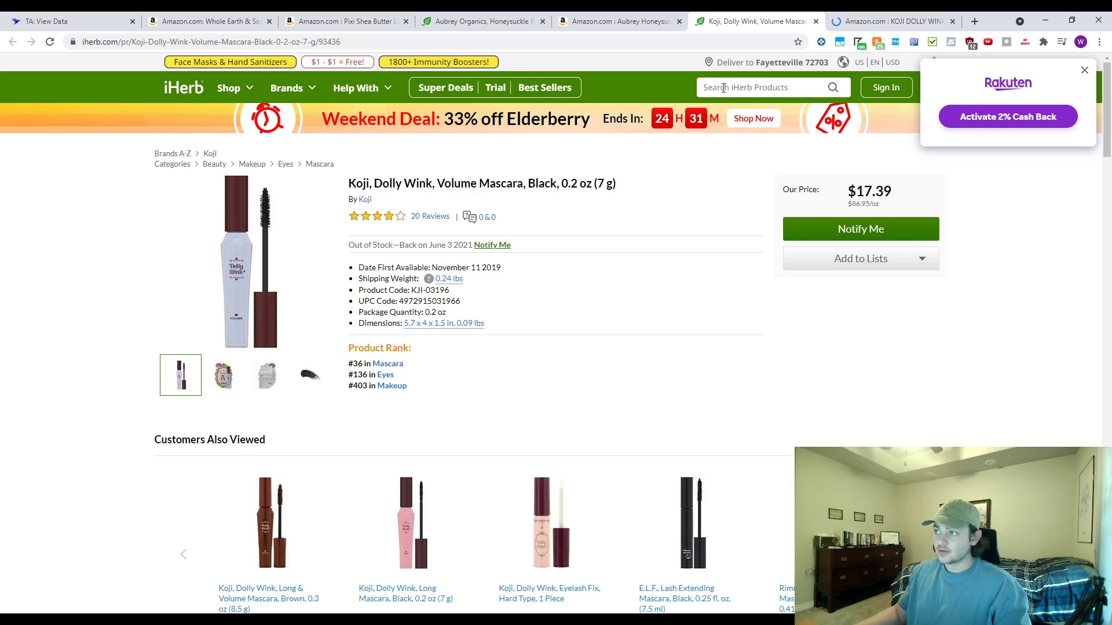
key(ctrl+1)
click(866, 16)
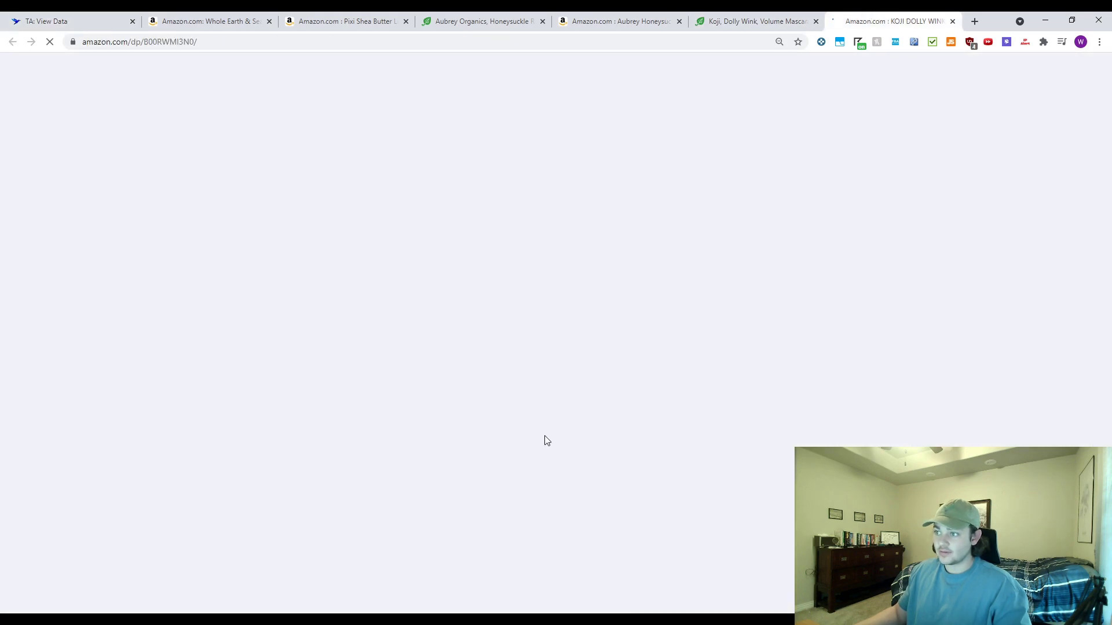
Examine the mascara's Amazon price, sales rank and offer count history and compare the listing with iHerb's price and stock status.
scroll(545, 441, down, 5)
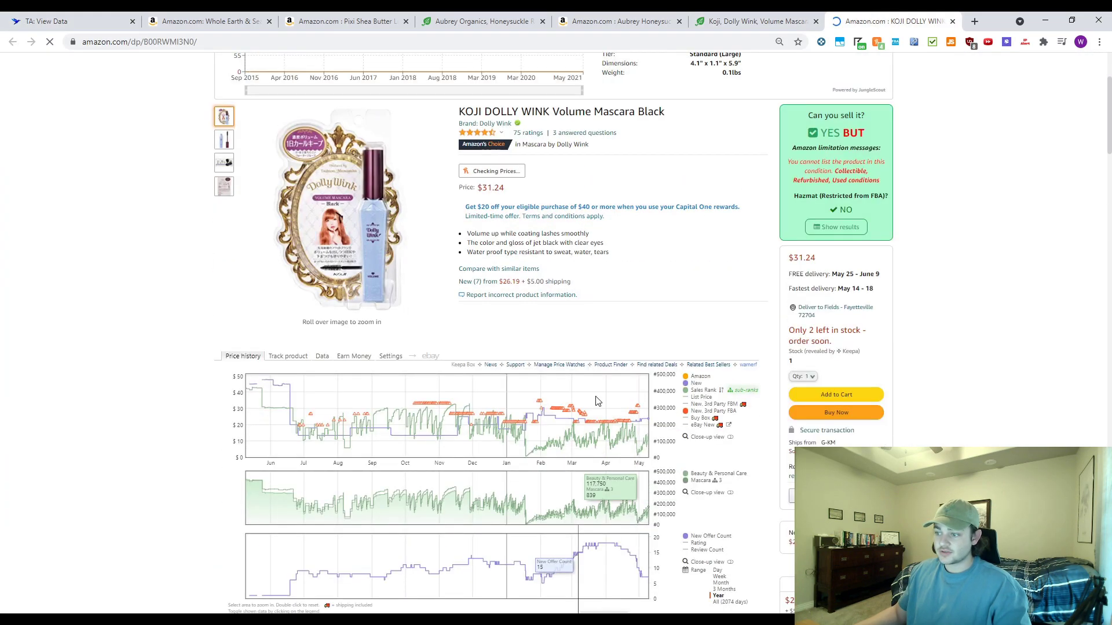
scroll(585, 376, down, 2)
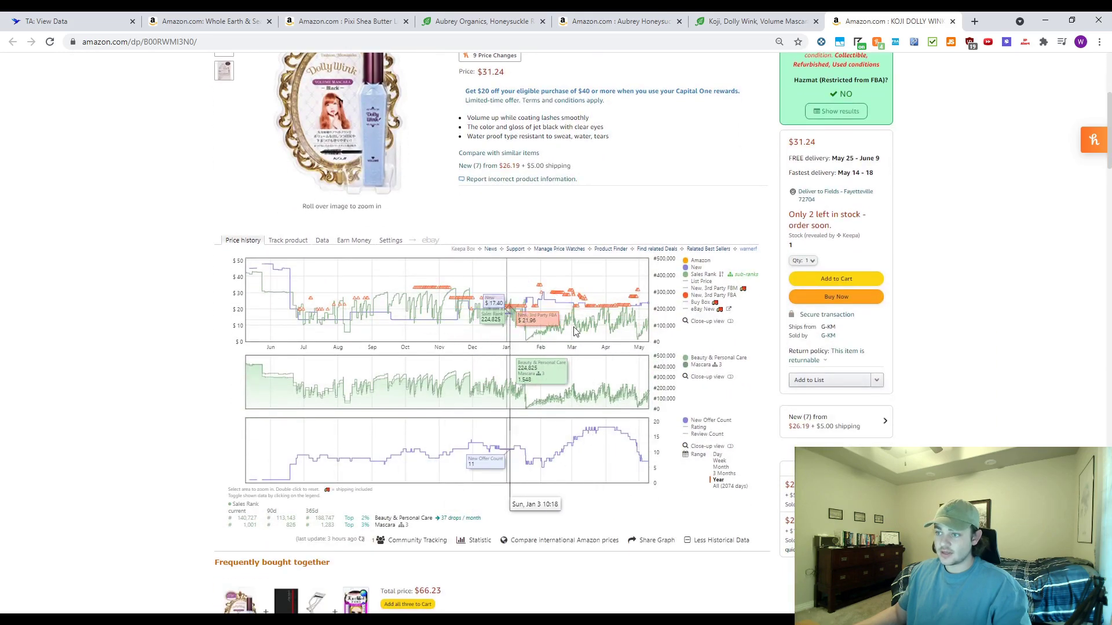
scroll(666, 232, up, 4)
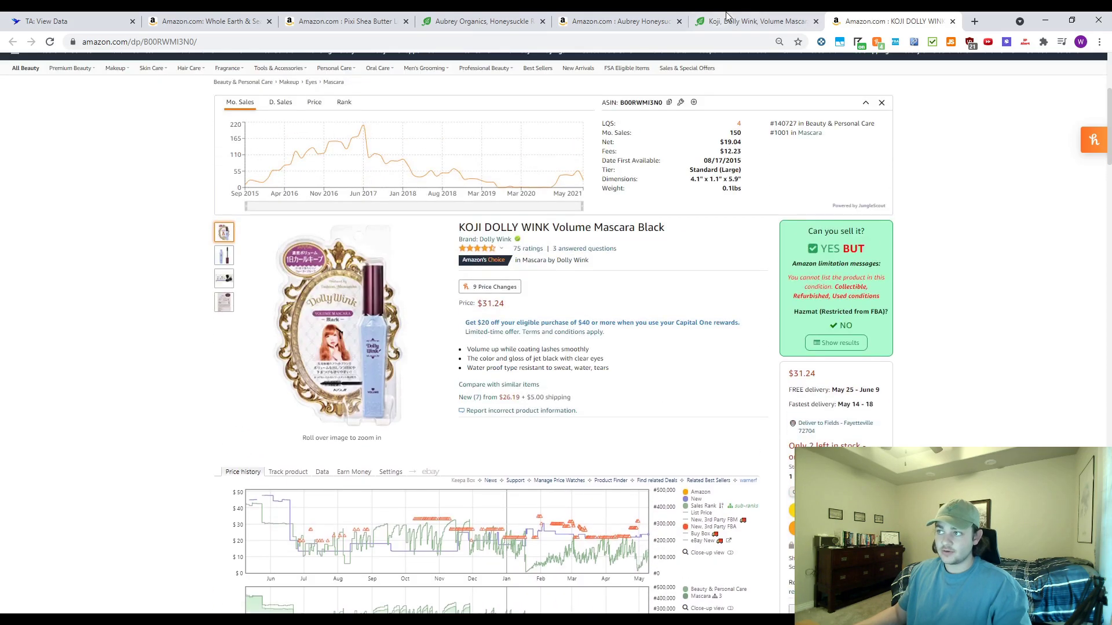
click(727, 16)
click(877, 17)
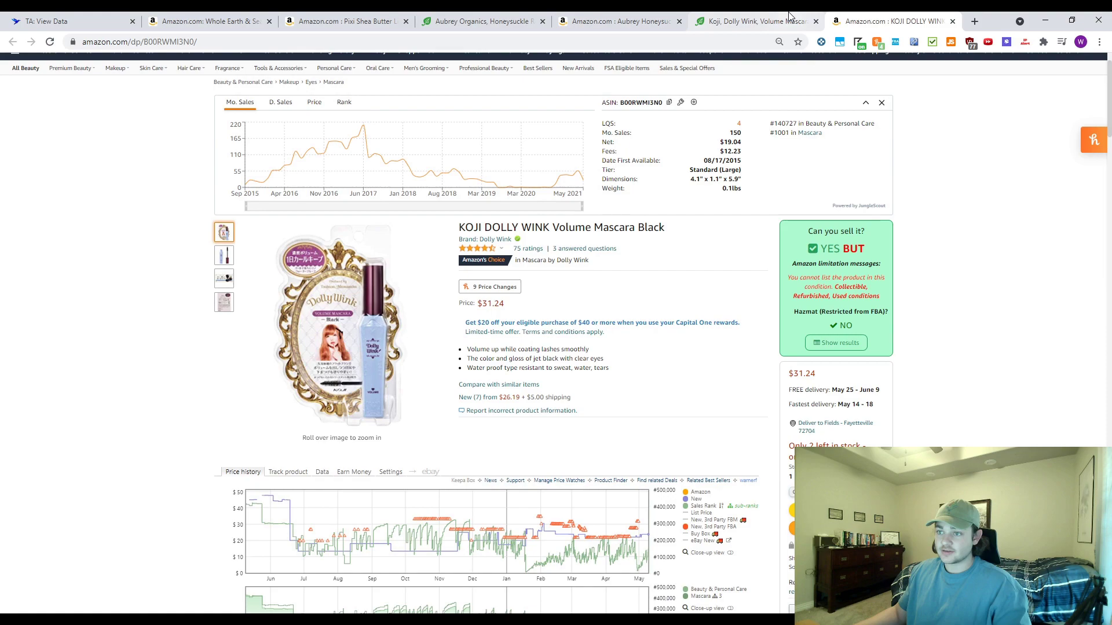
click(788, 15)
click(892, 21)
scroll(590, 415, down, 2)
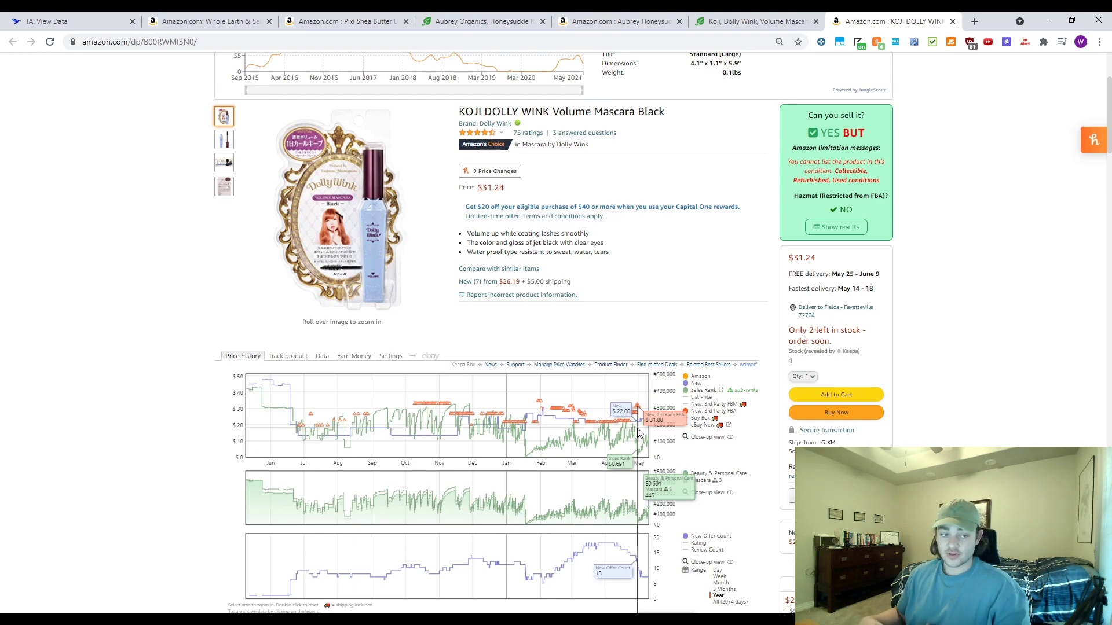
key(ctrl+shift+Tab)
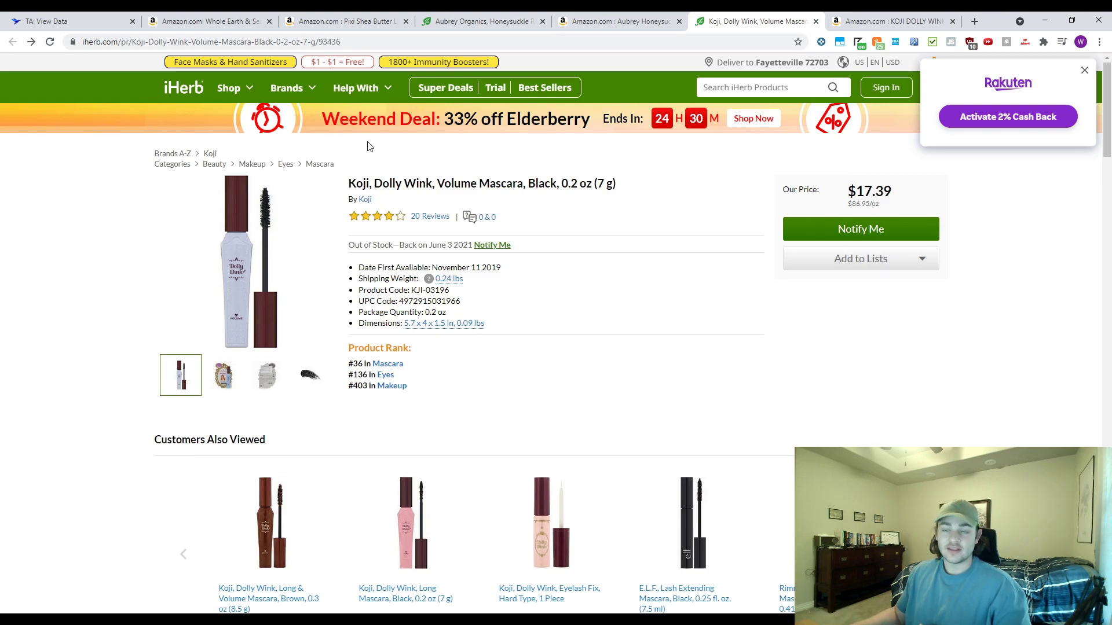
Go back to the results table and review the history charts from the Now Foods L-Tyrosine down to the NeoCell Gummy Glow.
click(51, 17)
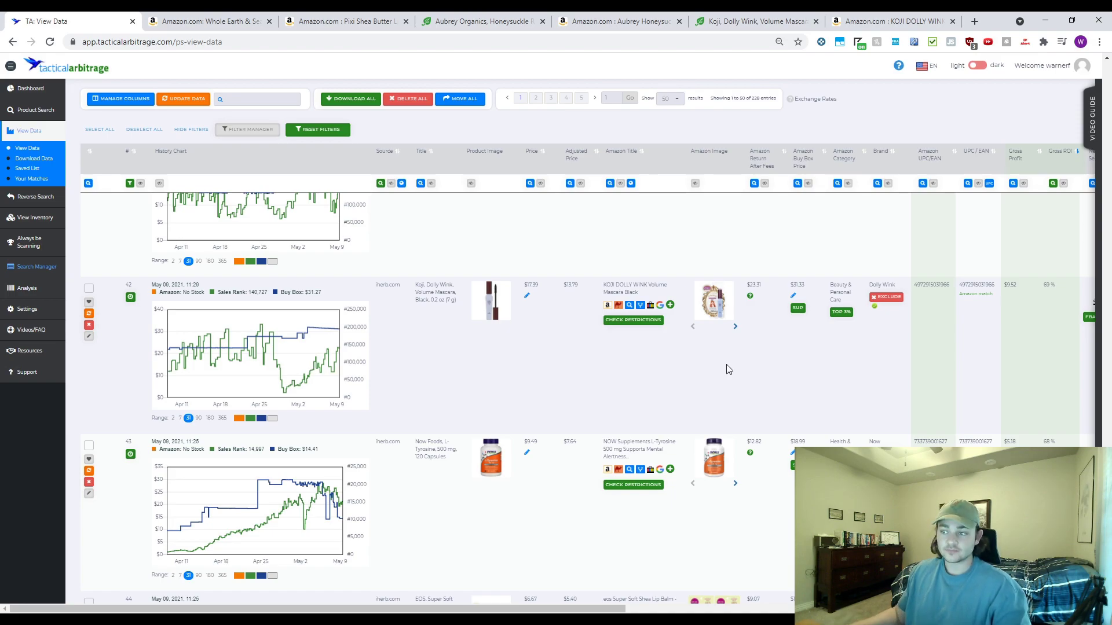
scroll(699, 431, down, 1)
scroll(419, 426, down, 2)
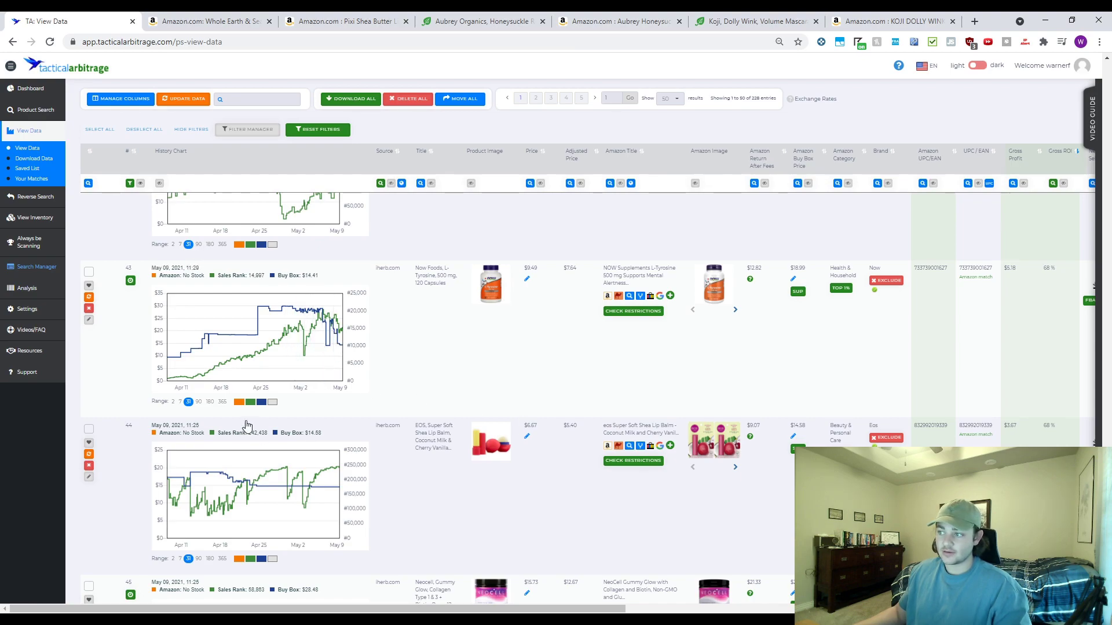
scroll(476, 403, down, 3)
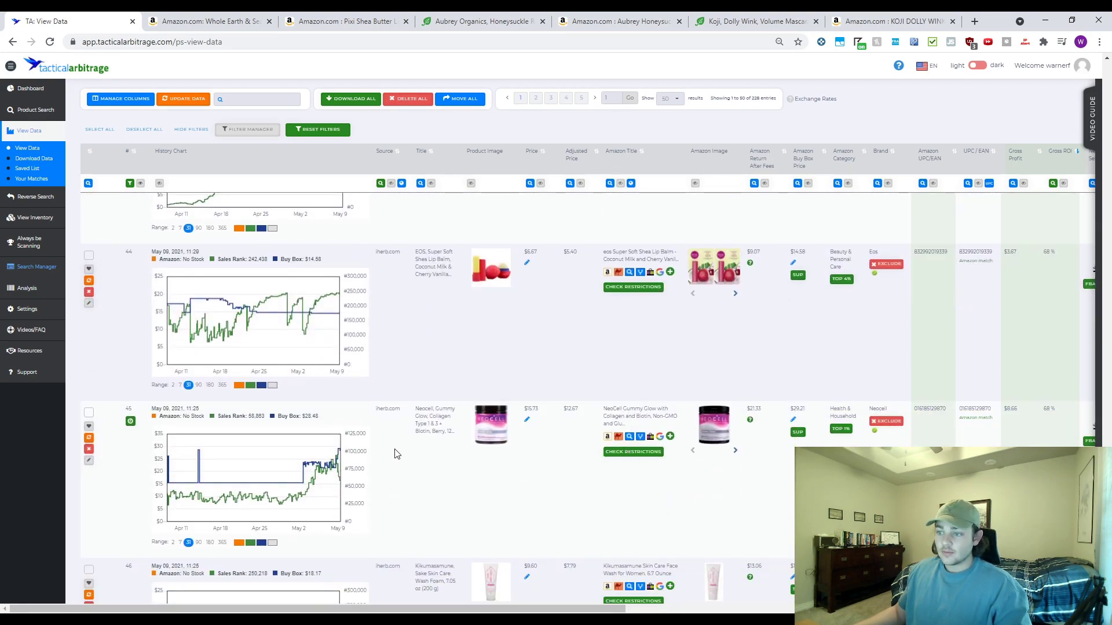
scroll(480, 405, down, 1)
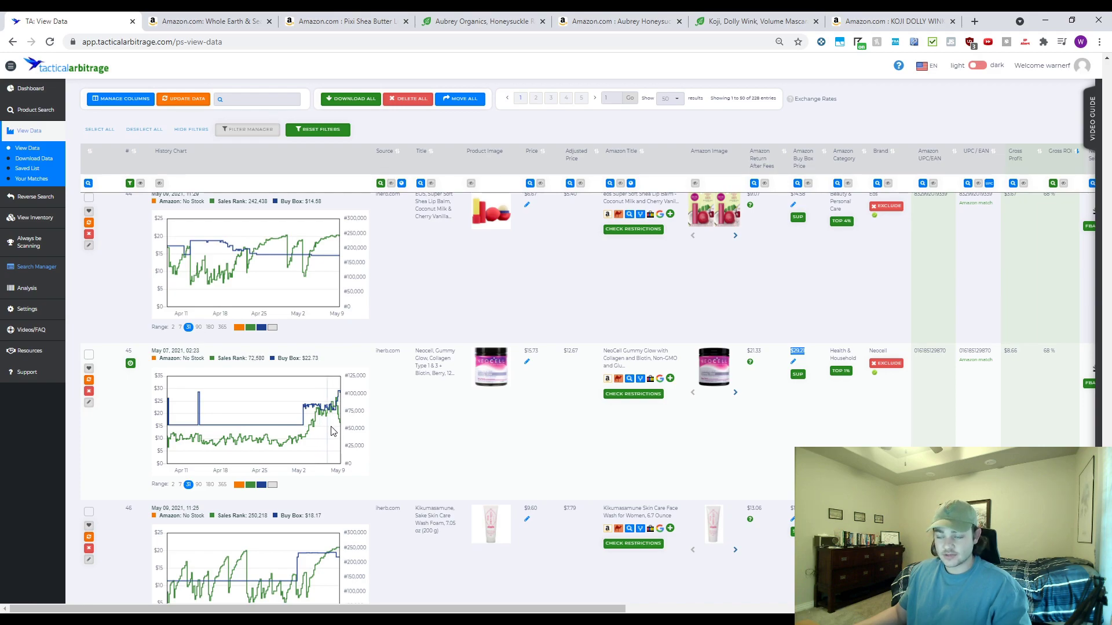
Check the NeoCell Gummy Glow's price and availability on its iHerb page and return to the results table.
click(427, 376)
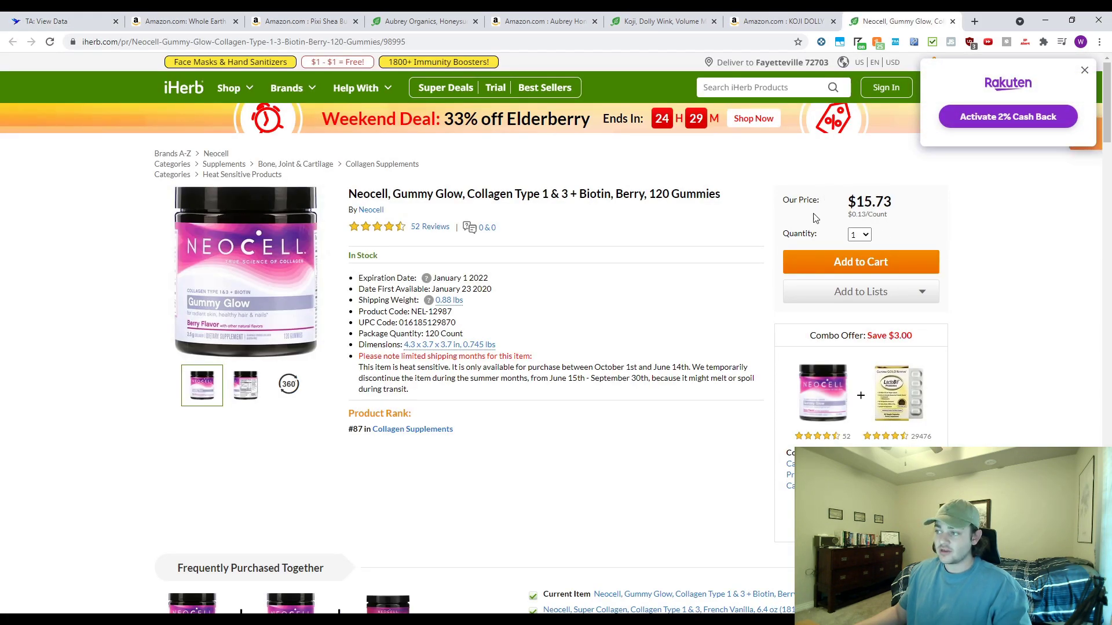
key(ctrl+shift+Tab)
key(ctrl+shift+Tab)
key(ctrl+shift+Tab)
key(ctrl+shift+Tab)
key(ctrl+shift+Tab)
key(ctrl+shift+Tab)
key(ctrl+shift+Tab)
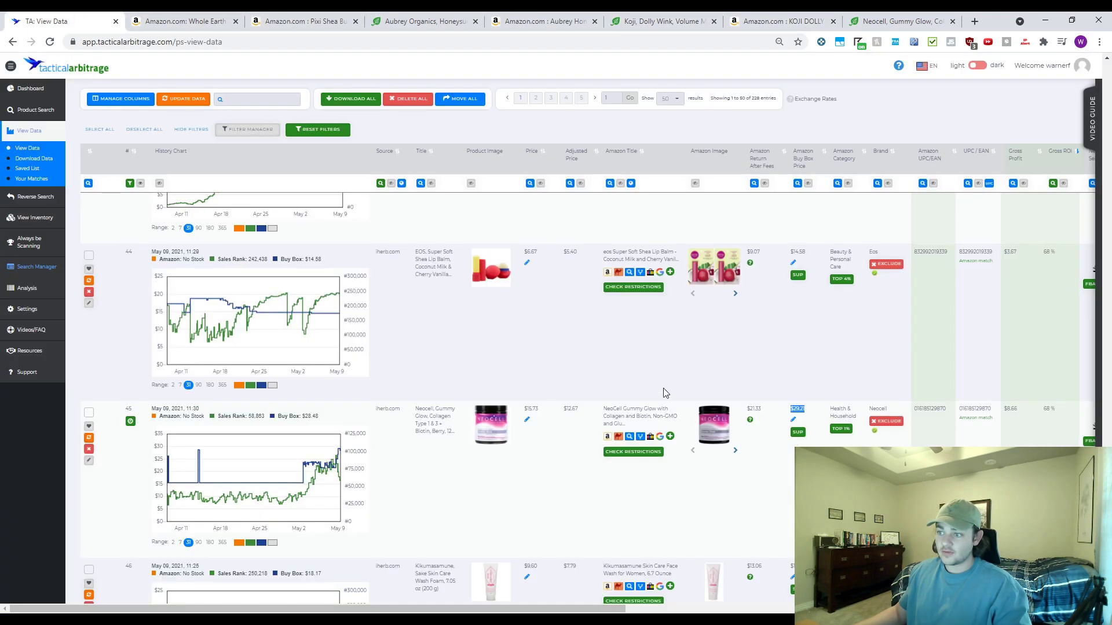
Open the NeoCell Gummy Glow's Amazon listing and examine its price, sales rank and offer count history.
click(659, 417)
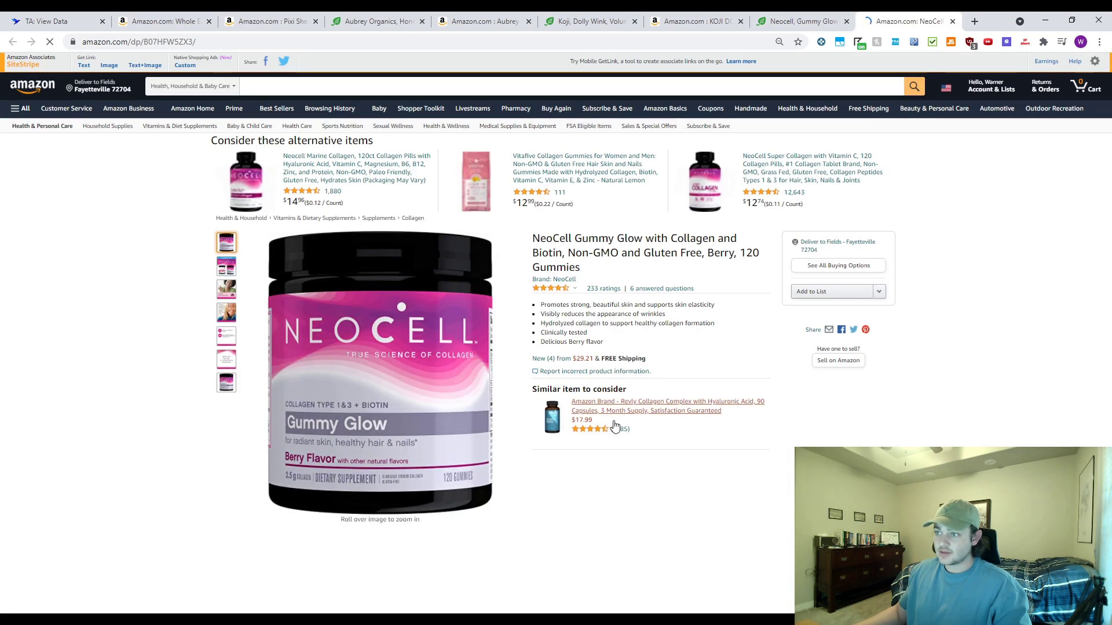
scroll(695, 440, down, 3)
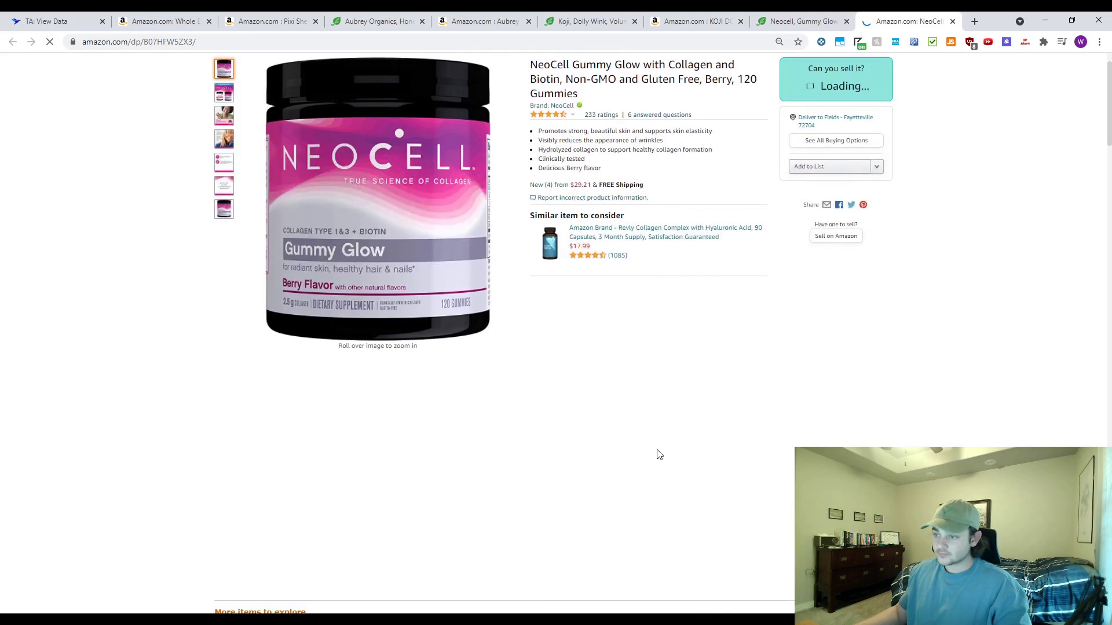
scroll(637, 440, down, 5)
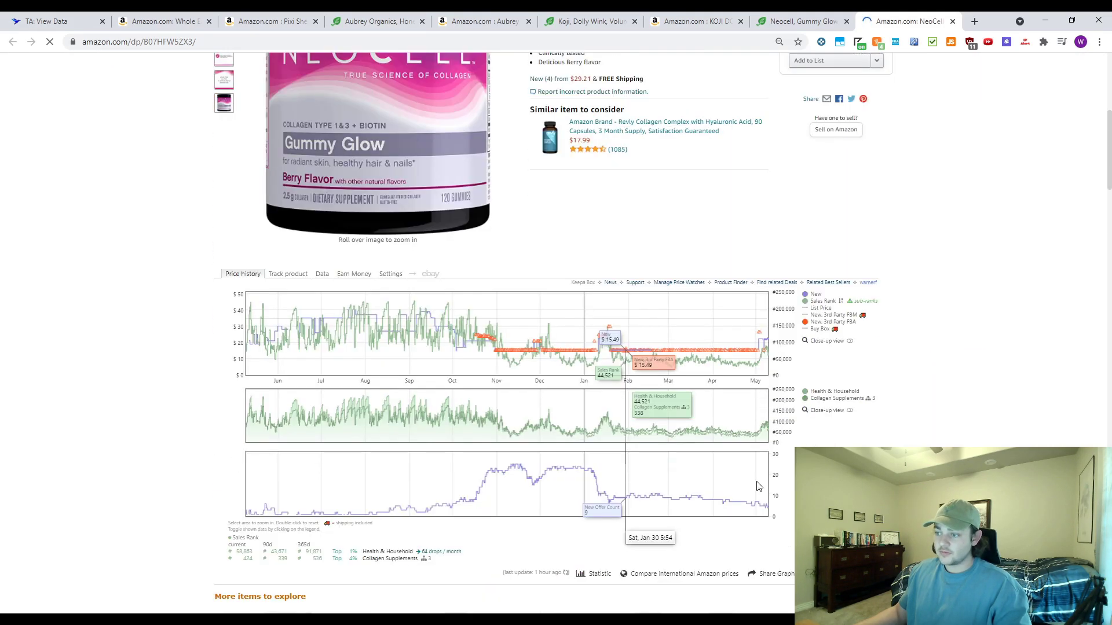